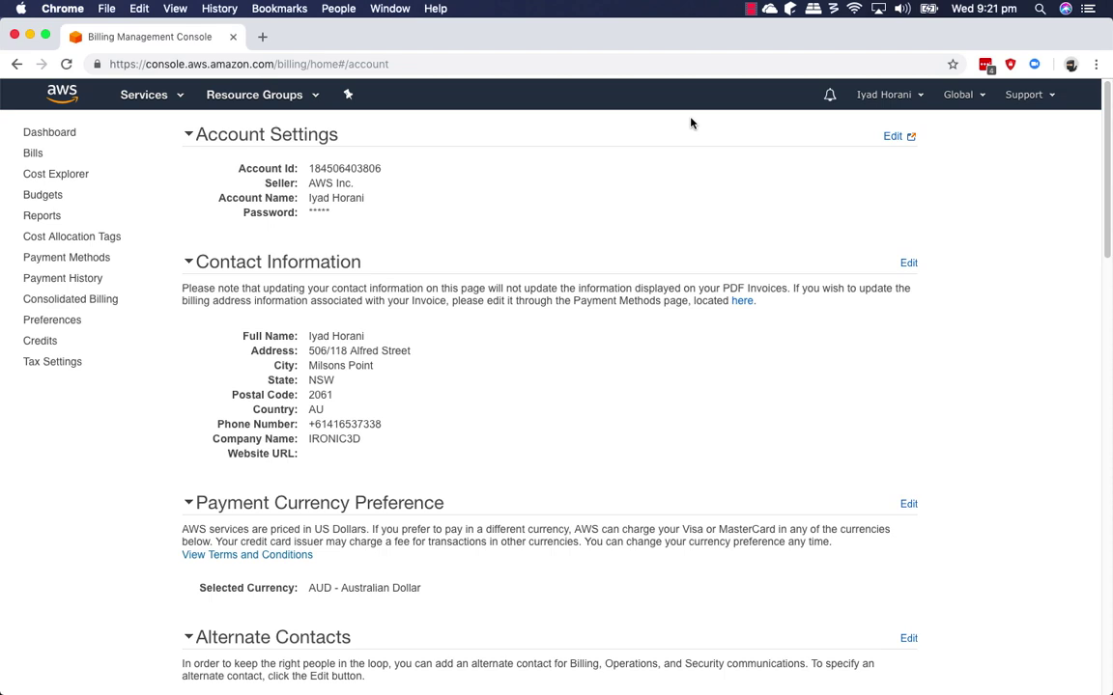
# Go to the EC2 service from the Services menu and switch the region to Sydney.
pyautogui.click(159, 93)
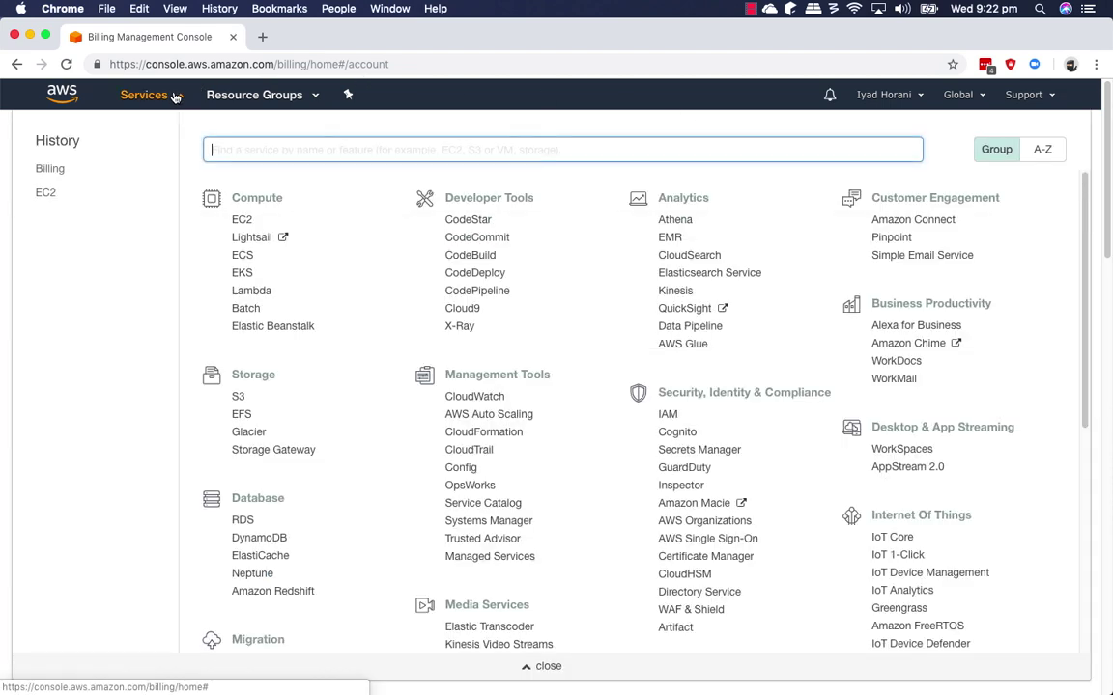
pyautogui.click(243, 222)
pyautogui.click(991, 96)
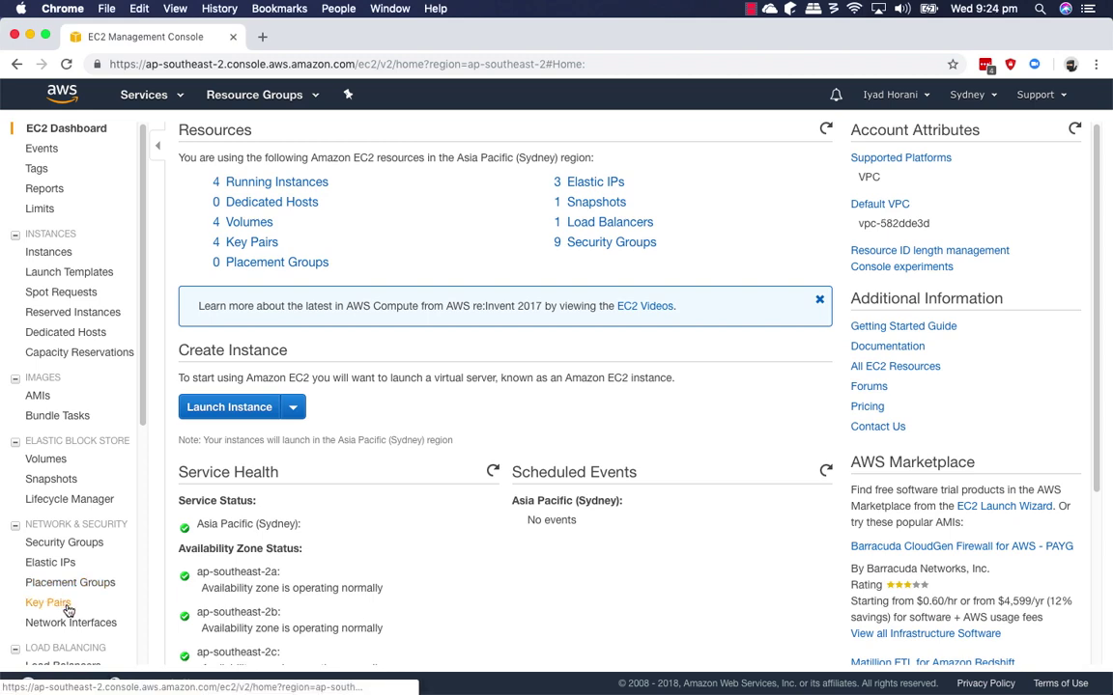
# Create a key pair named 'Power BI Key', downloading PowerBIKey.pem.
pyautogui.click(48, 602)
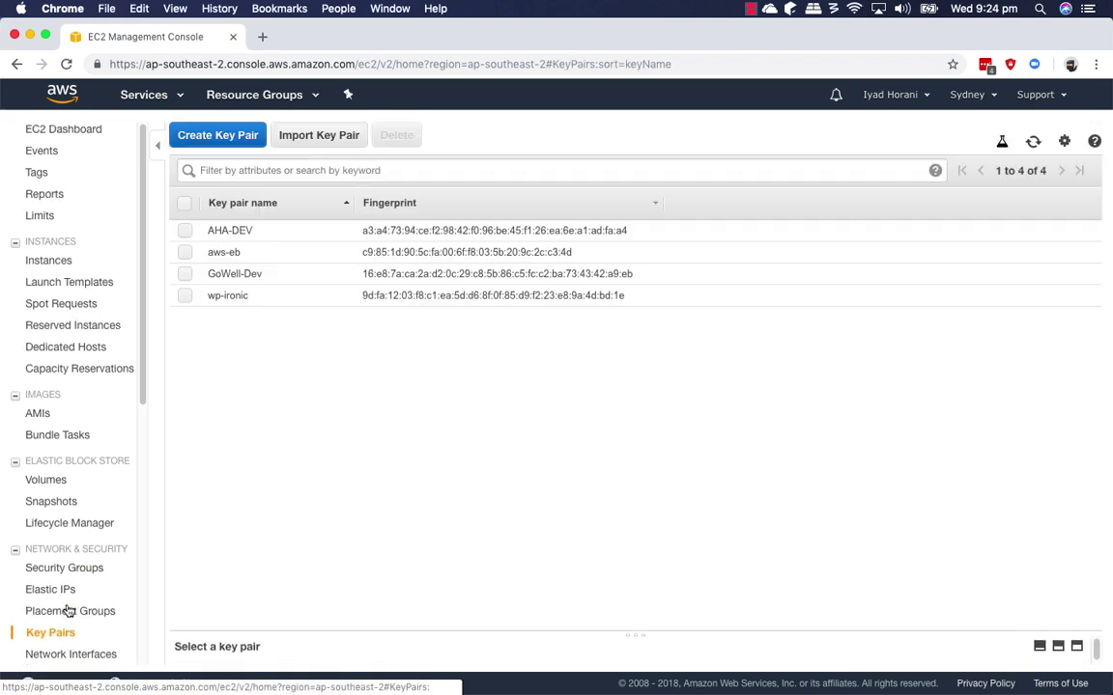
pyautogui.click(221, 136)
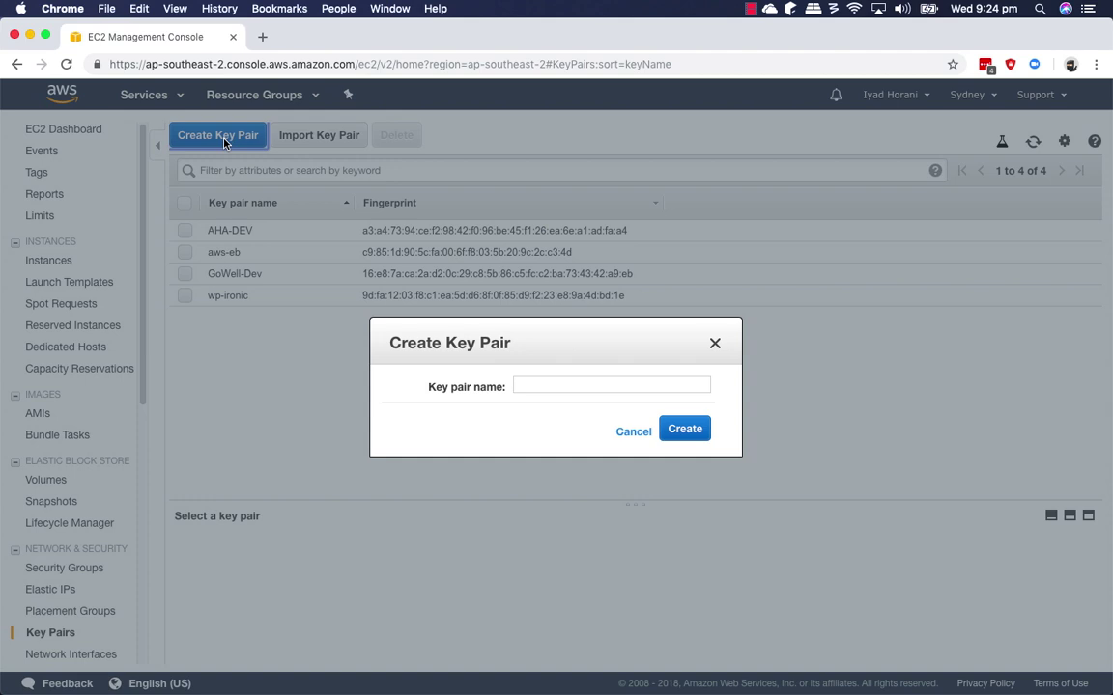
pyautogui.click(565, 383)
pyautogui.write('Power BI Key')
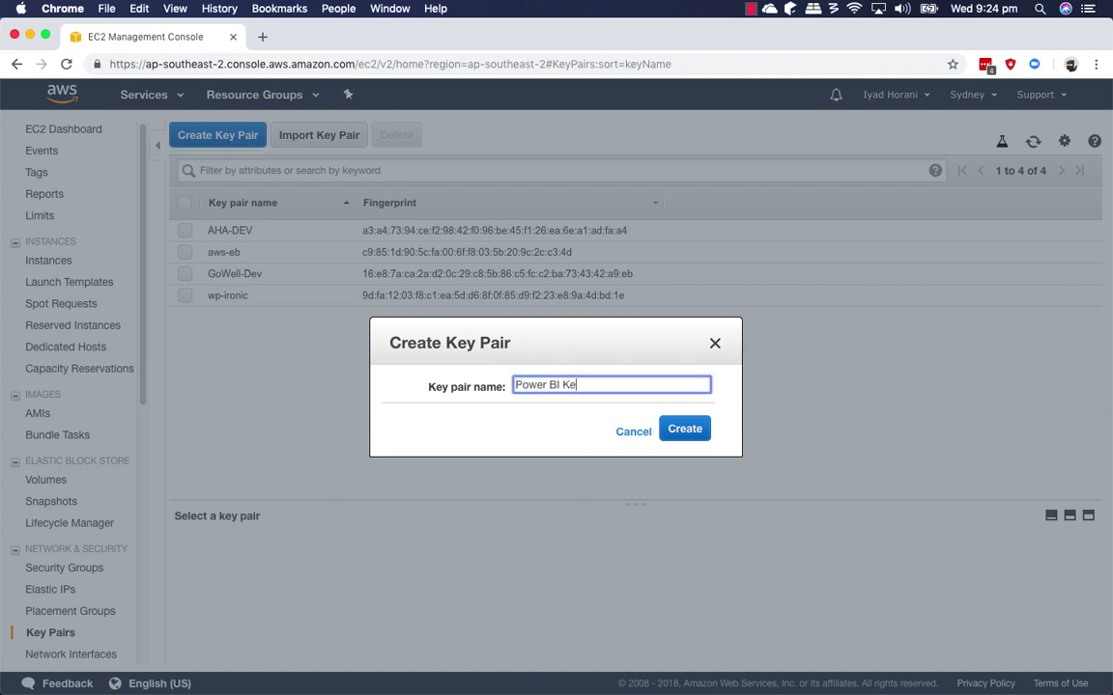
pyautogui.click(700, 431)
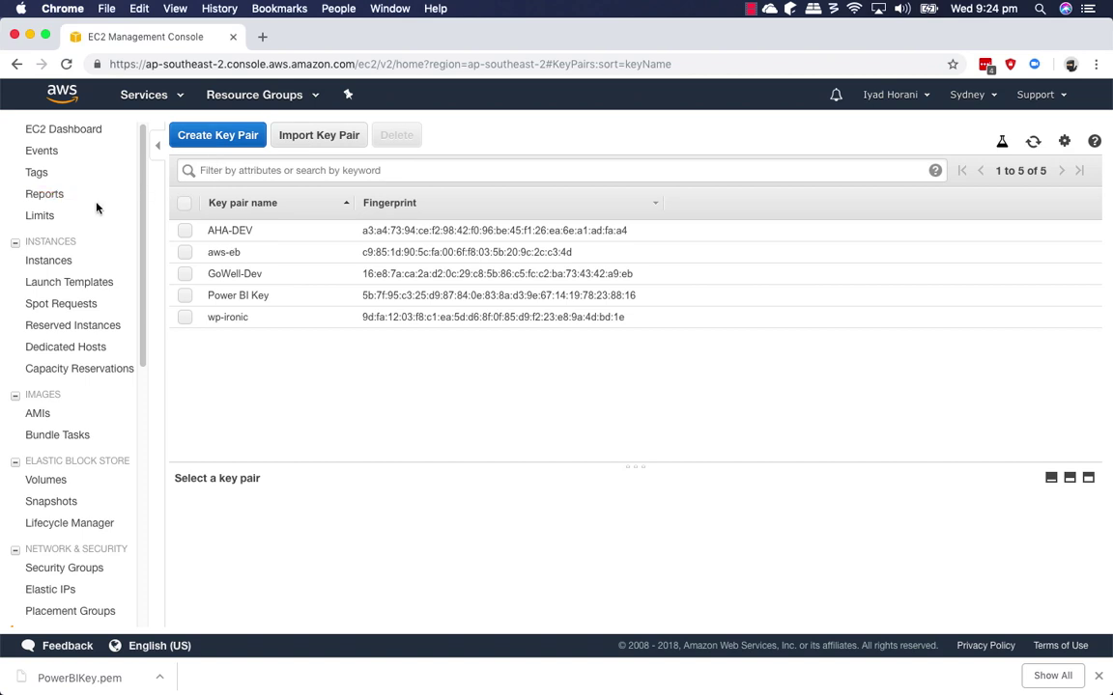
# Start an instance launch, search AMIs for 'Windows', and select Microsoft Windows Server 2016 Base.
pyautogui.click(60, 262)
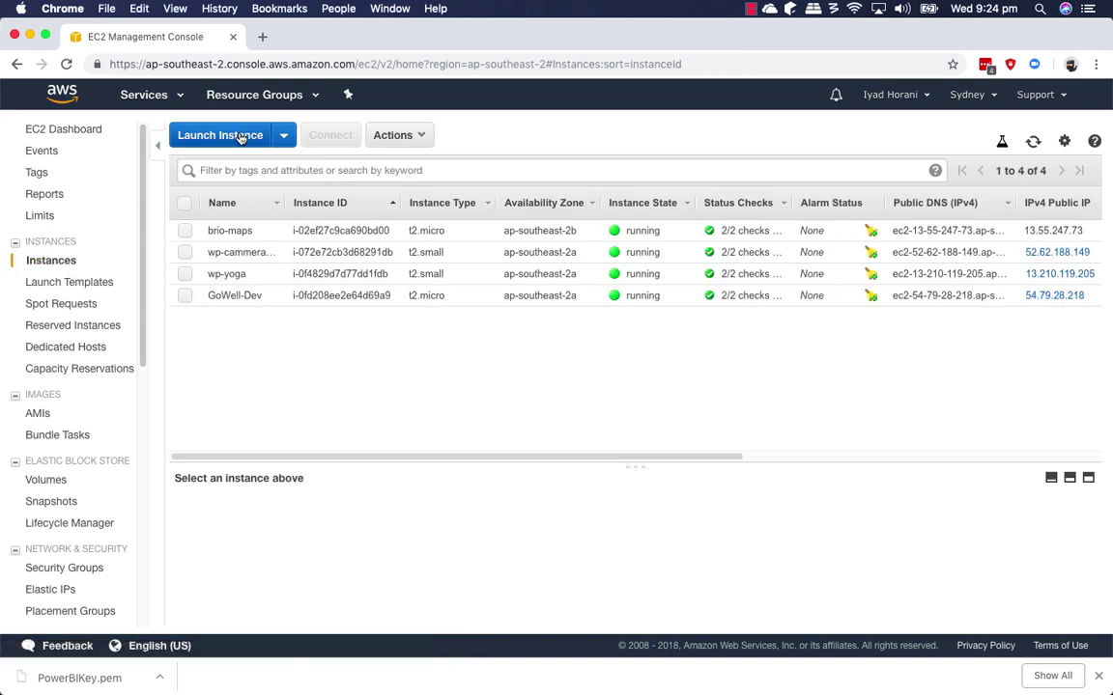
pyautogui.click(240, 139)
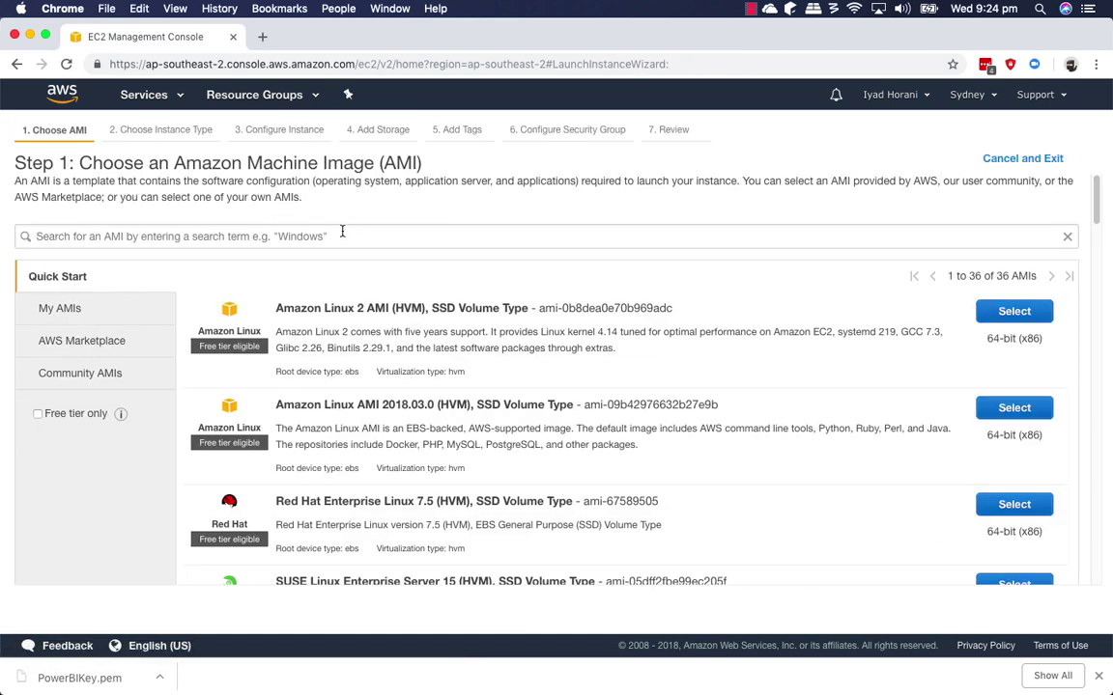
pyautogui.click(342, 232)
pyautogui.write('Windows')
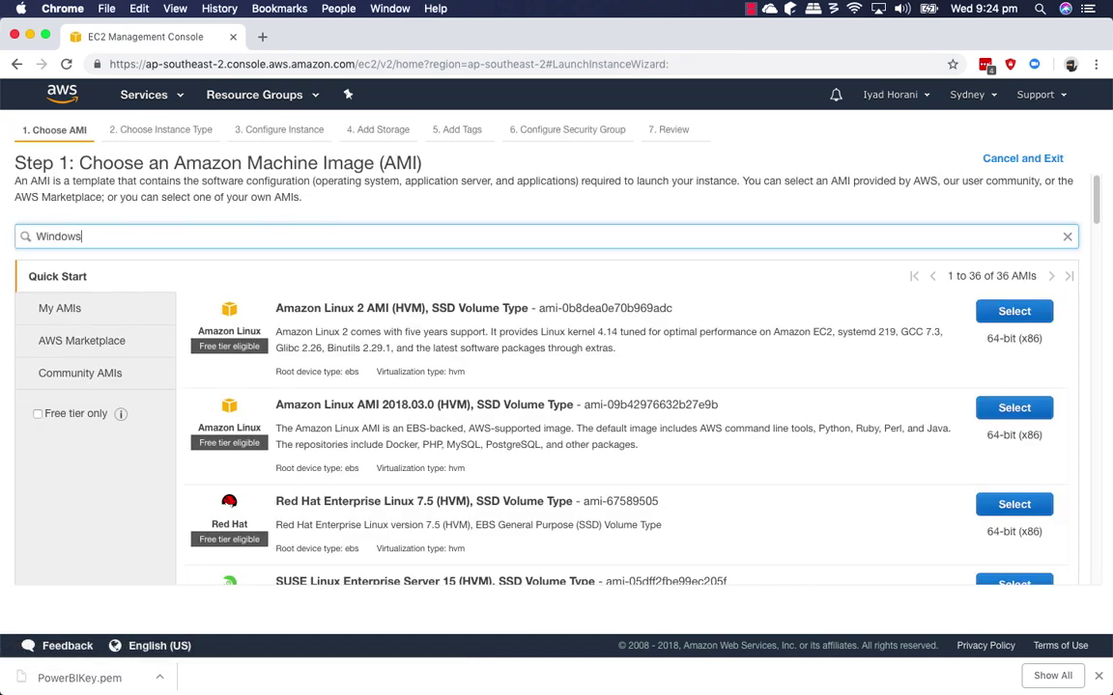
pyautogui.press('Return')
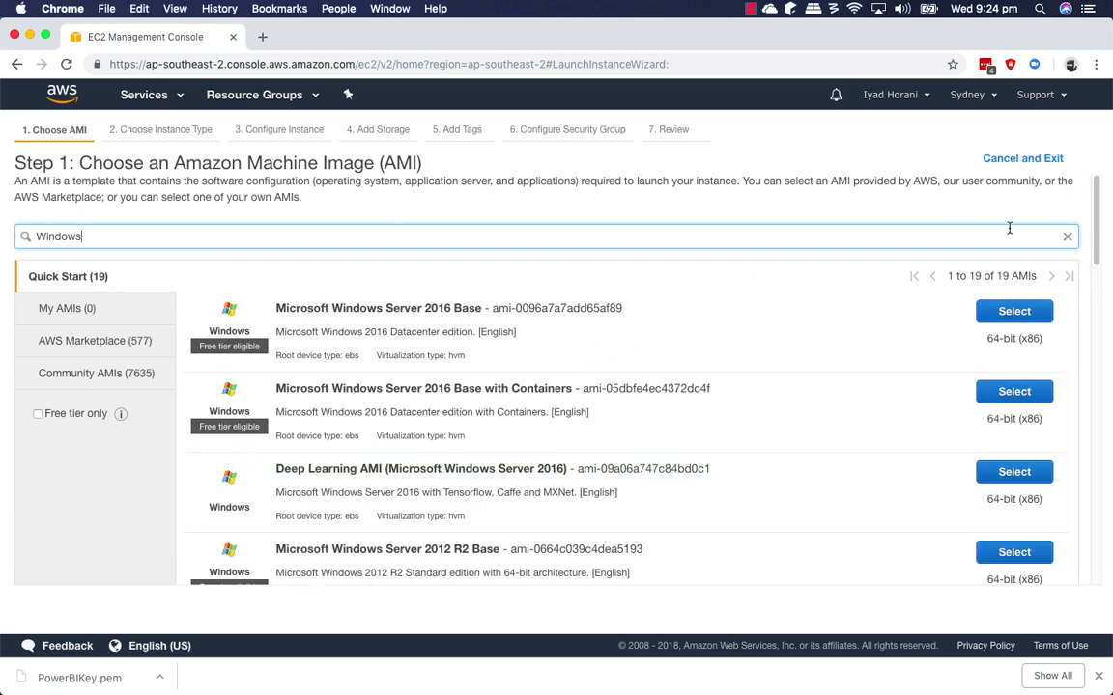
pyautogui.scroll(-3, 1099, 256)
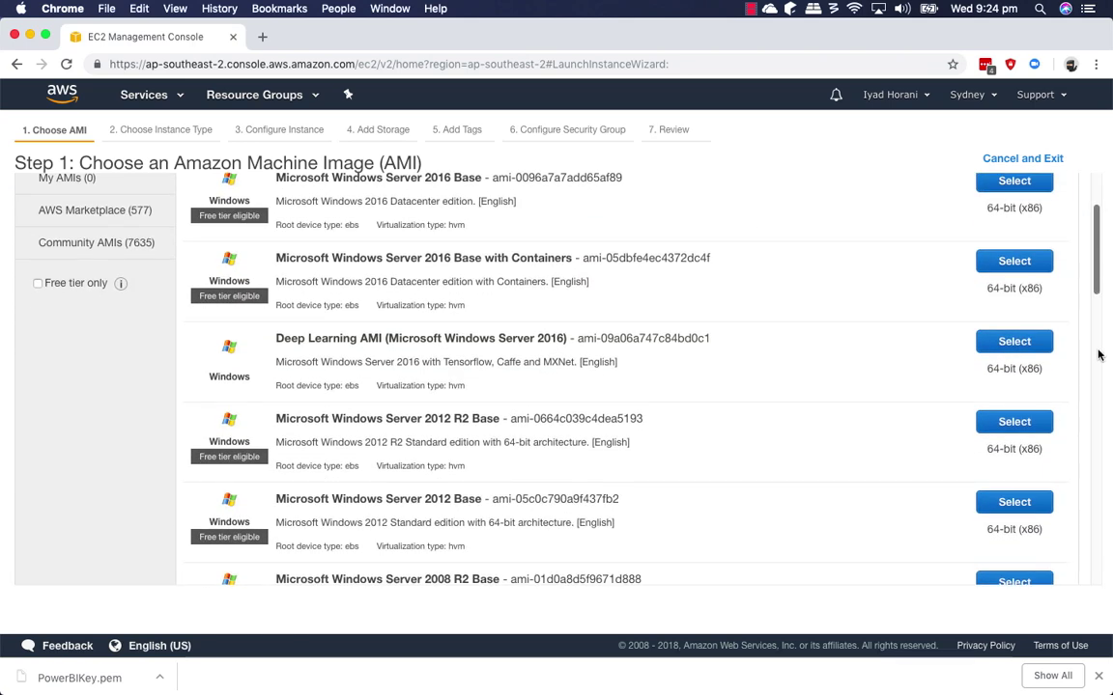
pyautogui.scroll(-5, 1096, 299)
pyautogui.scroll(-5, 1099, 406)
pyautogui.scroll(-3, 1099, 437)
pyautogui.scroll(15, 1099, 437)
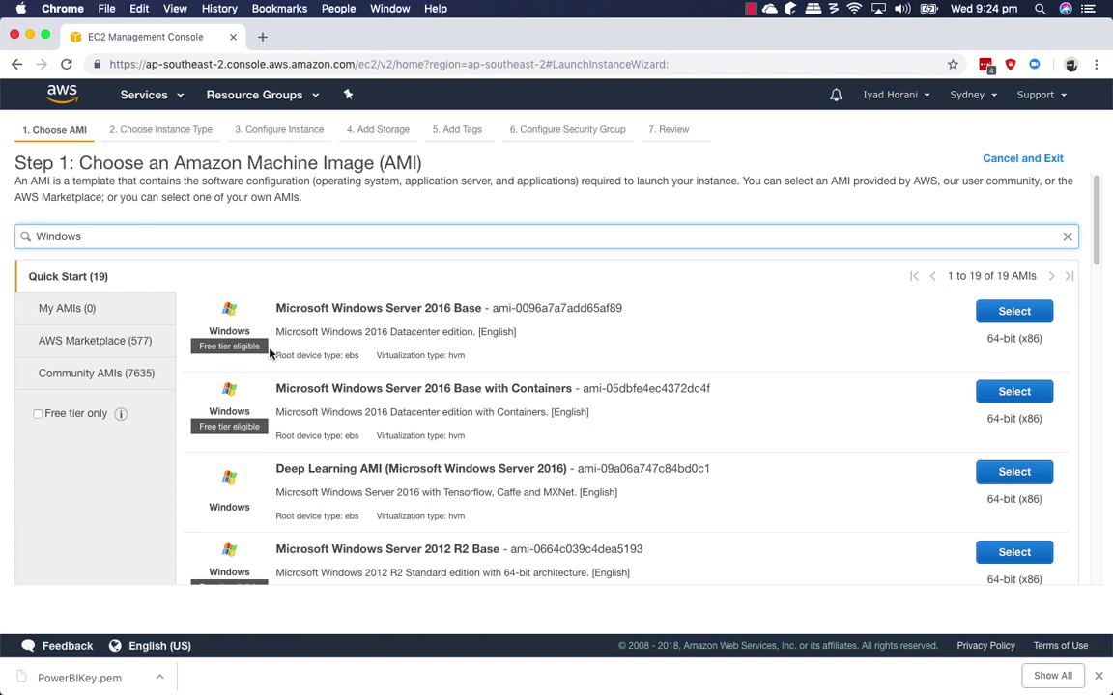
pyautogui.click(1013, 311)
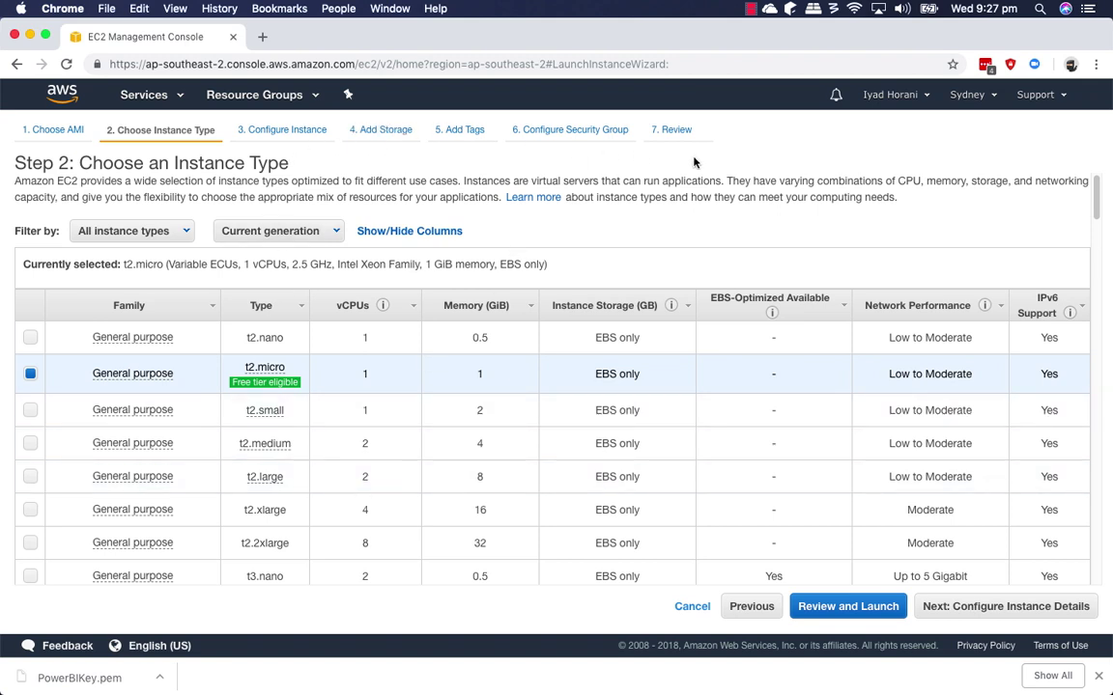
# Review and launch the t2.micro instance using the Power BI Key key pair, acknowledging the private key.
pyautogui.click(850, 609)
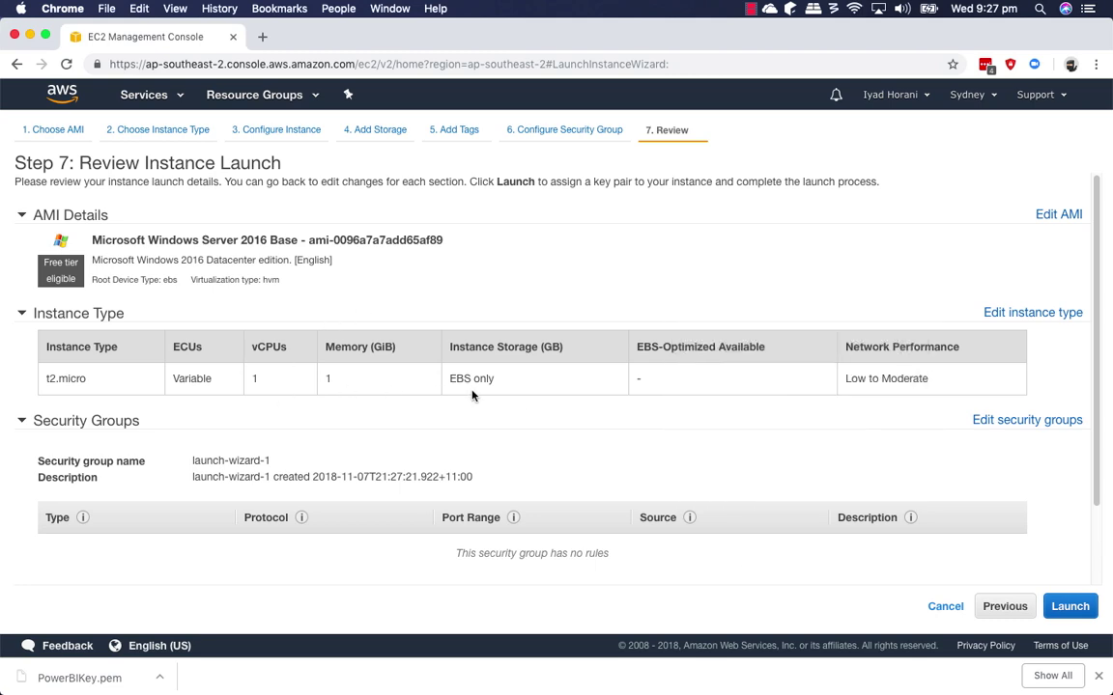
pyautogui.click(1068, 605)
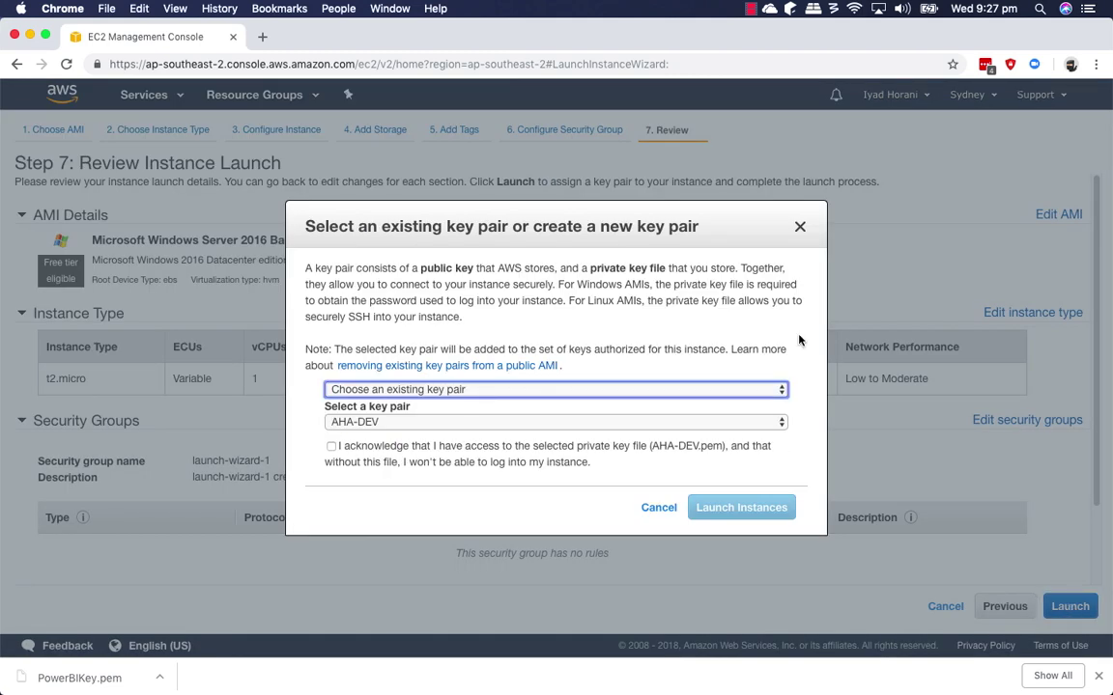
pyautogui.click(457, 423)
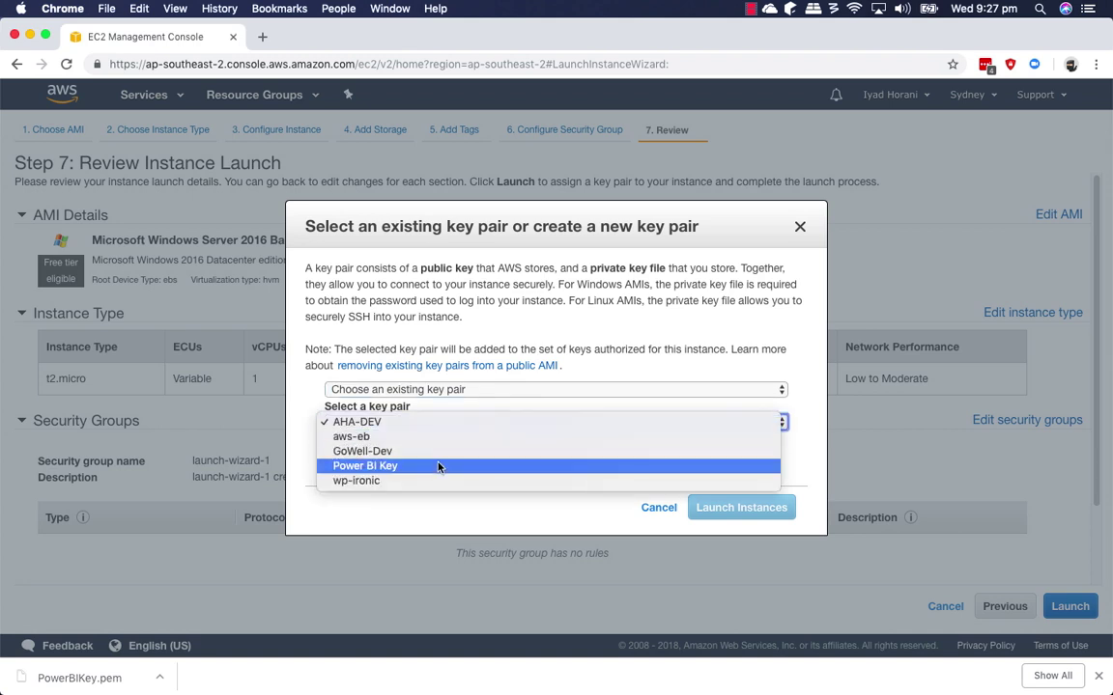
pyautogui.click(438, 467)
pyautogui.click(331, 447)
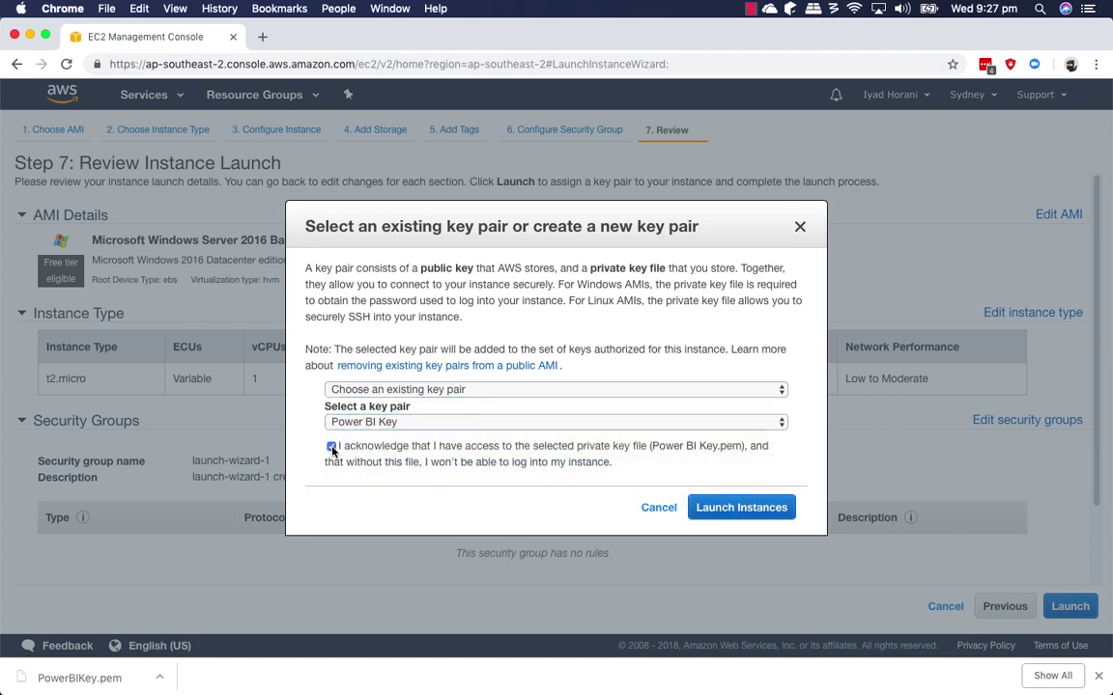
pyautogui.click(741, 512)
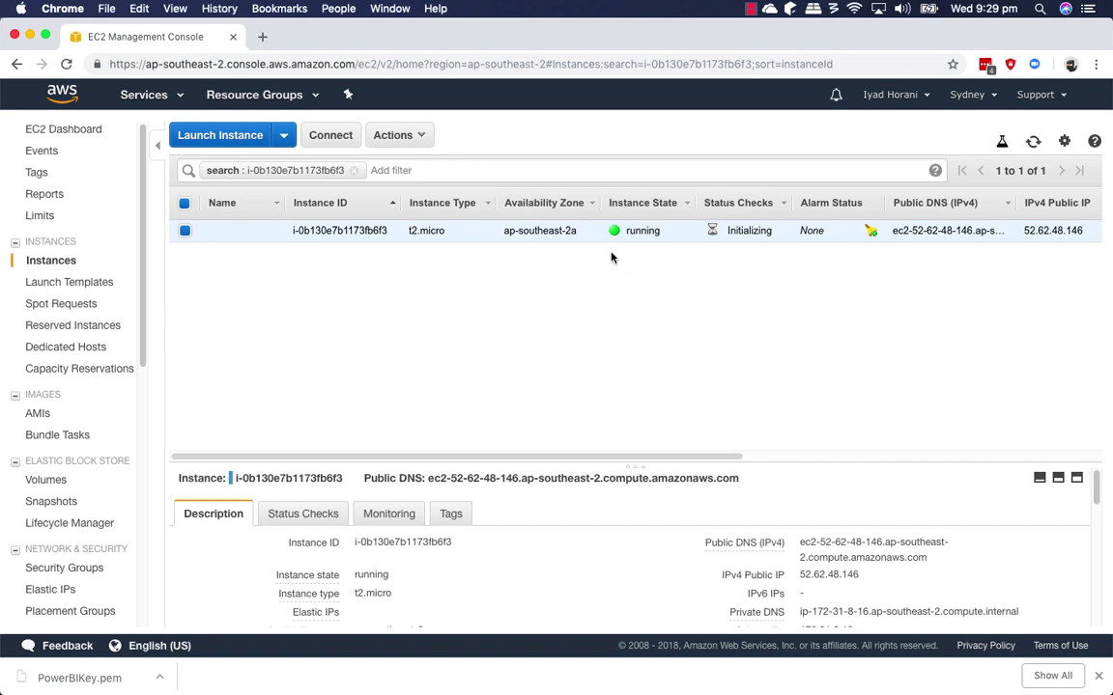
# Name the new instance 'Power BI Dev', correcting the typo.
pyautogui.click(266, 231)
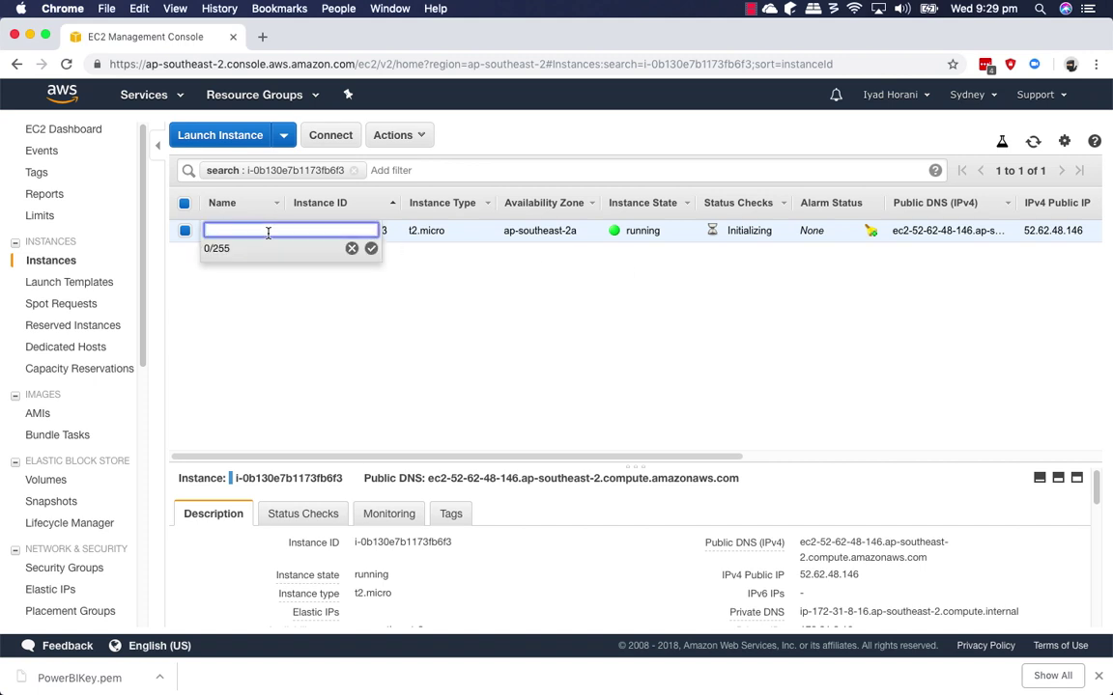
pyautogui.write('Poqwer BI Dev')
pyautogui.press('BackSpace')
pyautogui.press('Return')
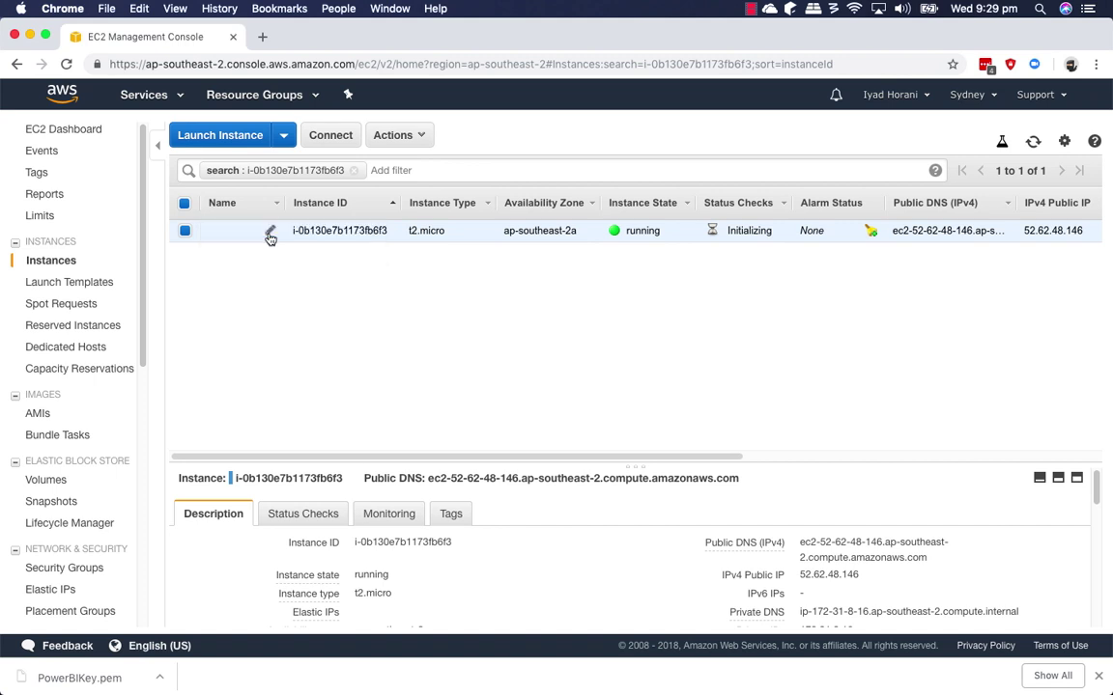
# Try Connect > Get Password and dismiss the password-not-ready notice.
pyautogui.click(332, 141)
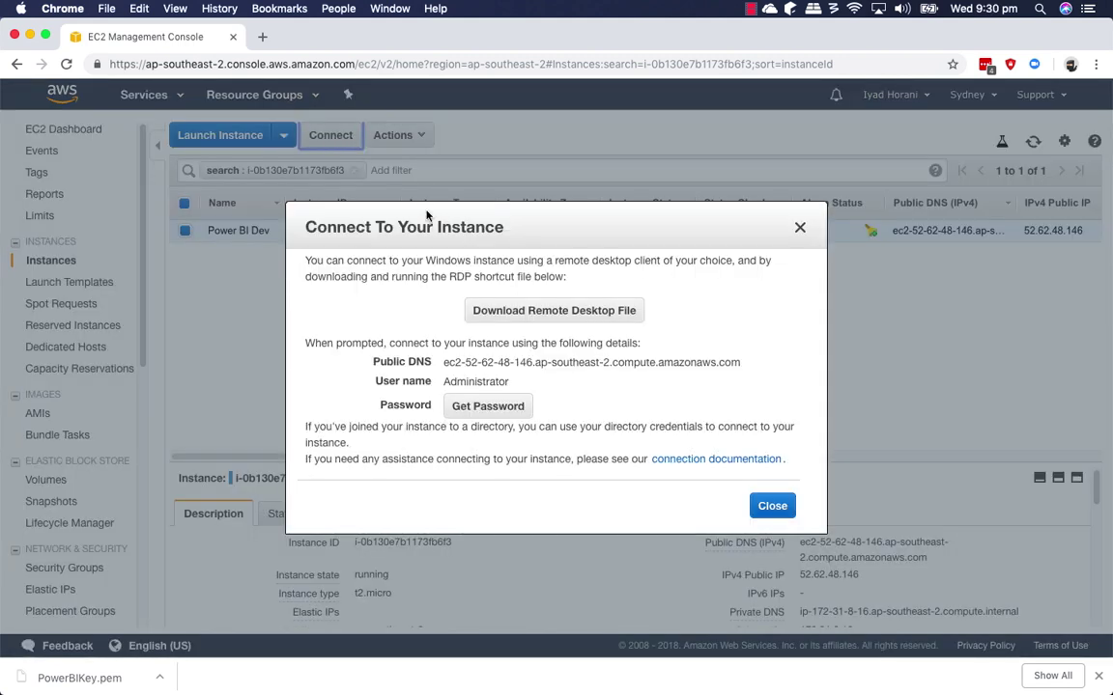
pyautogui.click(506, 404)
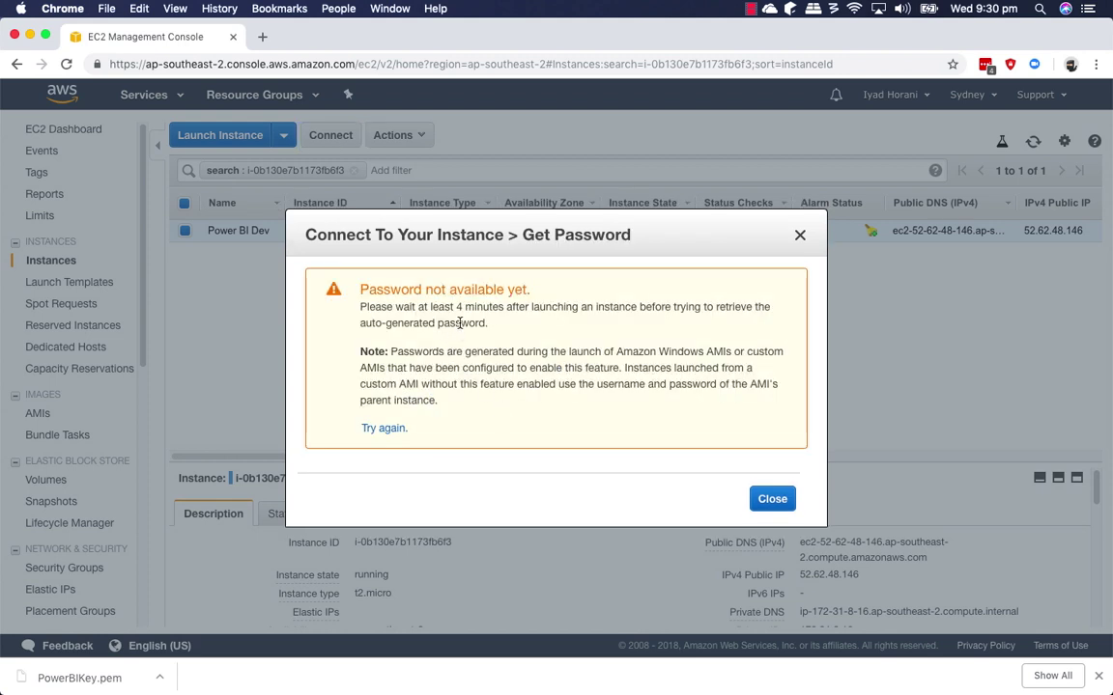
pyautogui.click(773, 499)
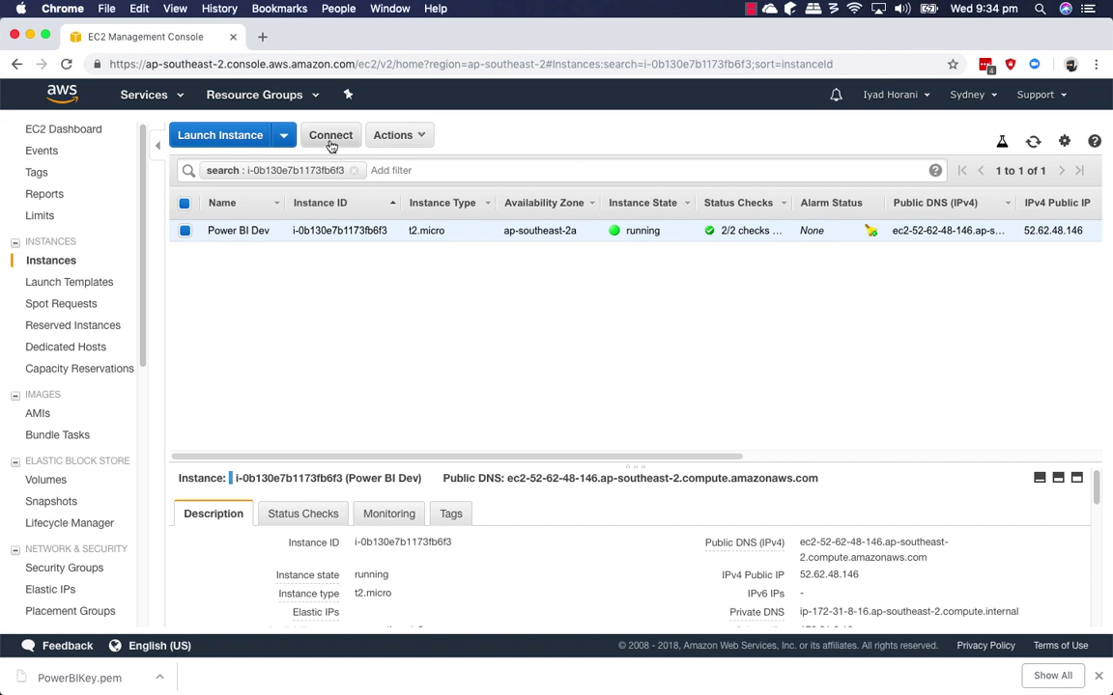
# Decrypt the Administrator password using PowerBIKey.pem from the Downloads folder.
pyautogui.click(328, 140)
pyautogui.click(493, 405)
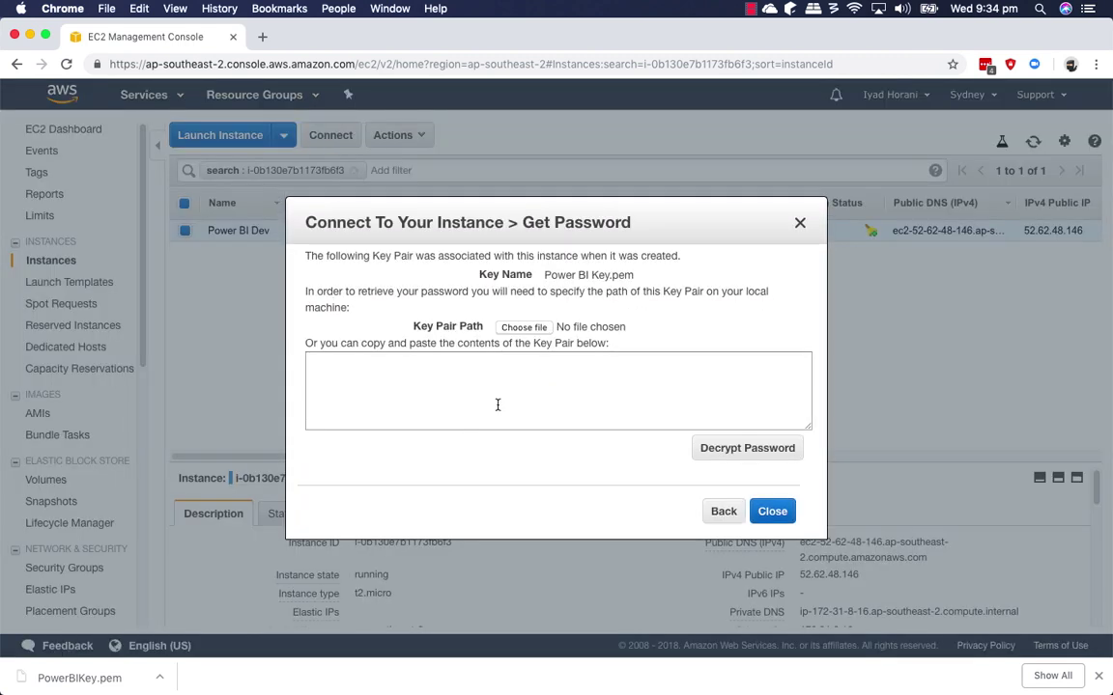
pyautogui.click(525, 328)
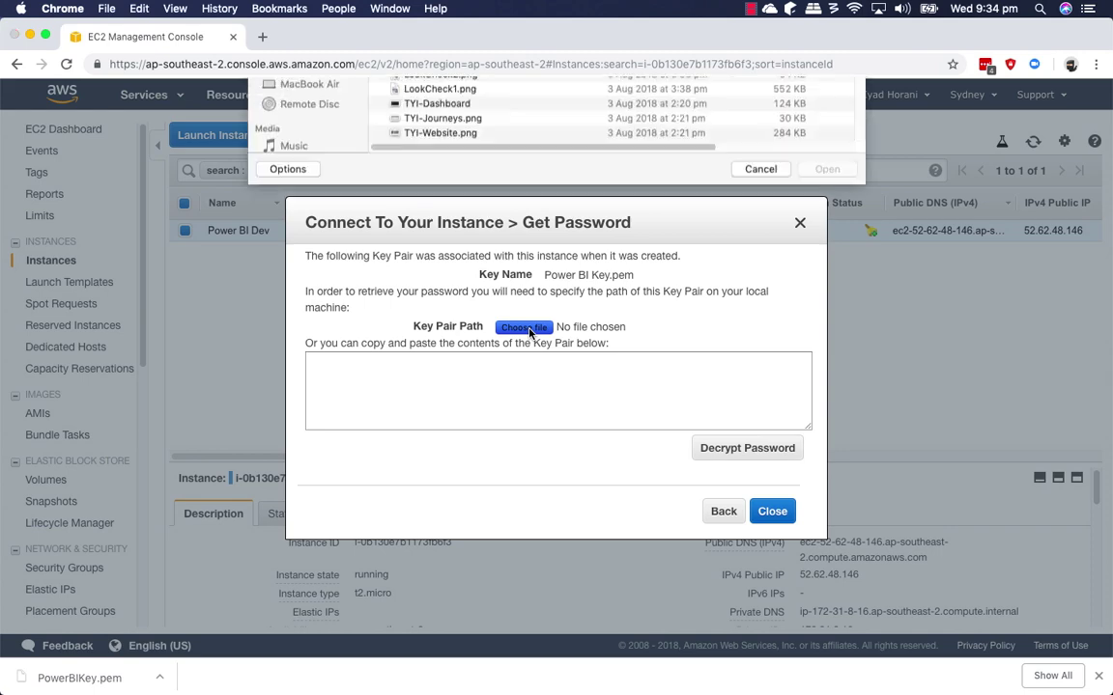
pyautogui.click(307, 179)
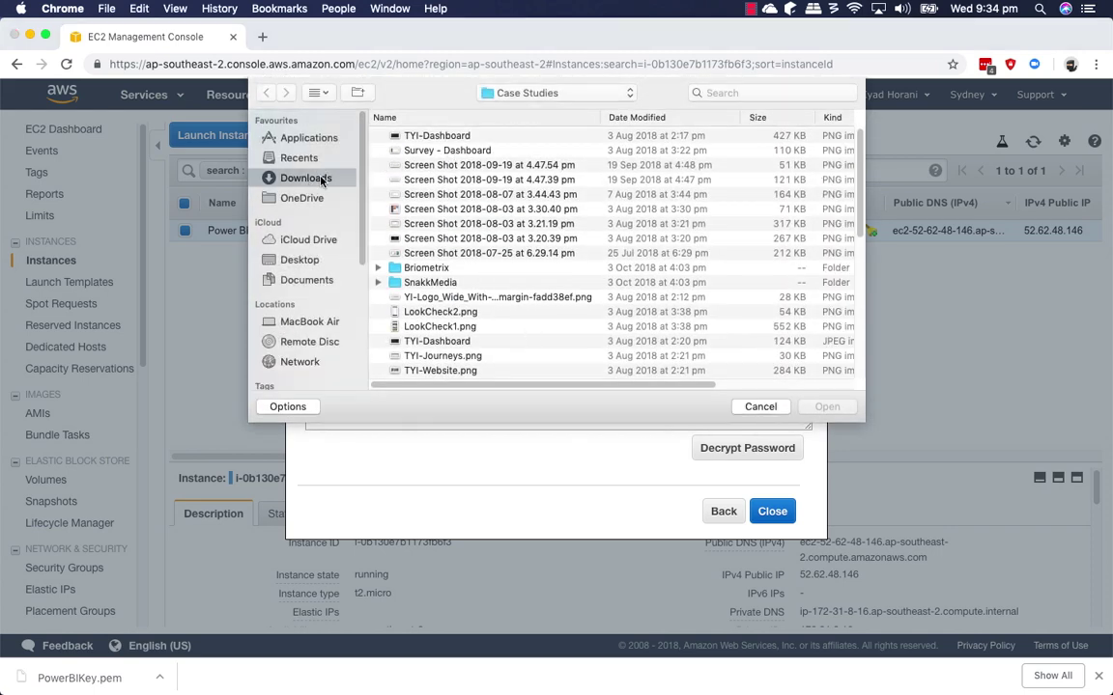
pyautogui.click(439, 137)
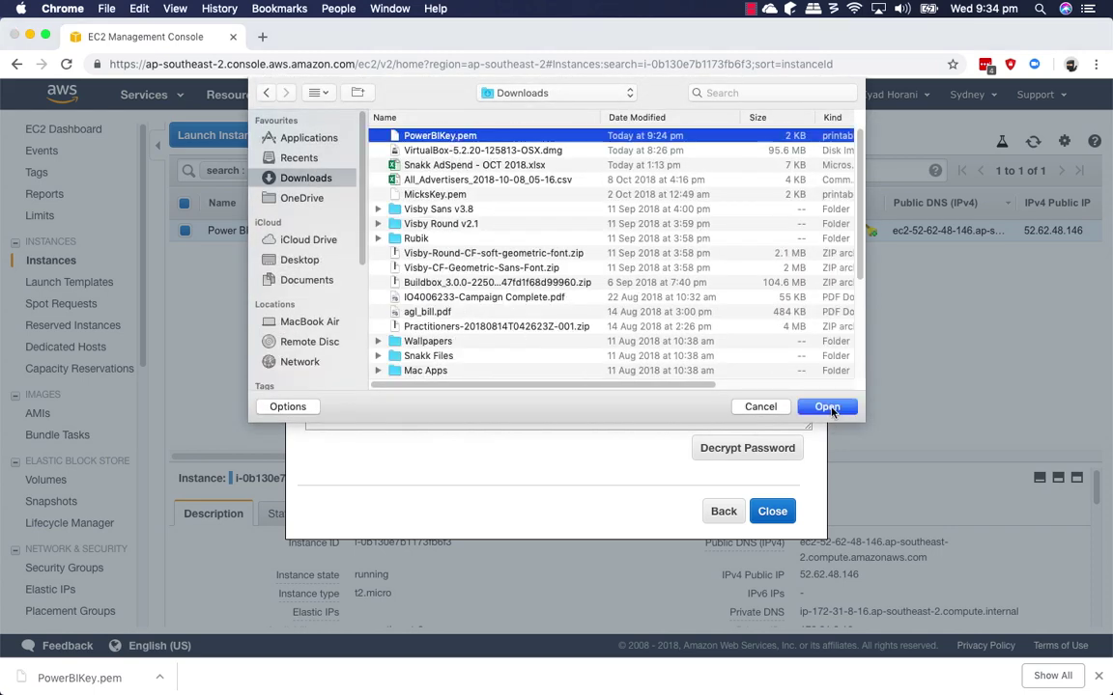
pyautogui.press('Return')
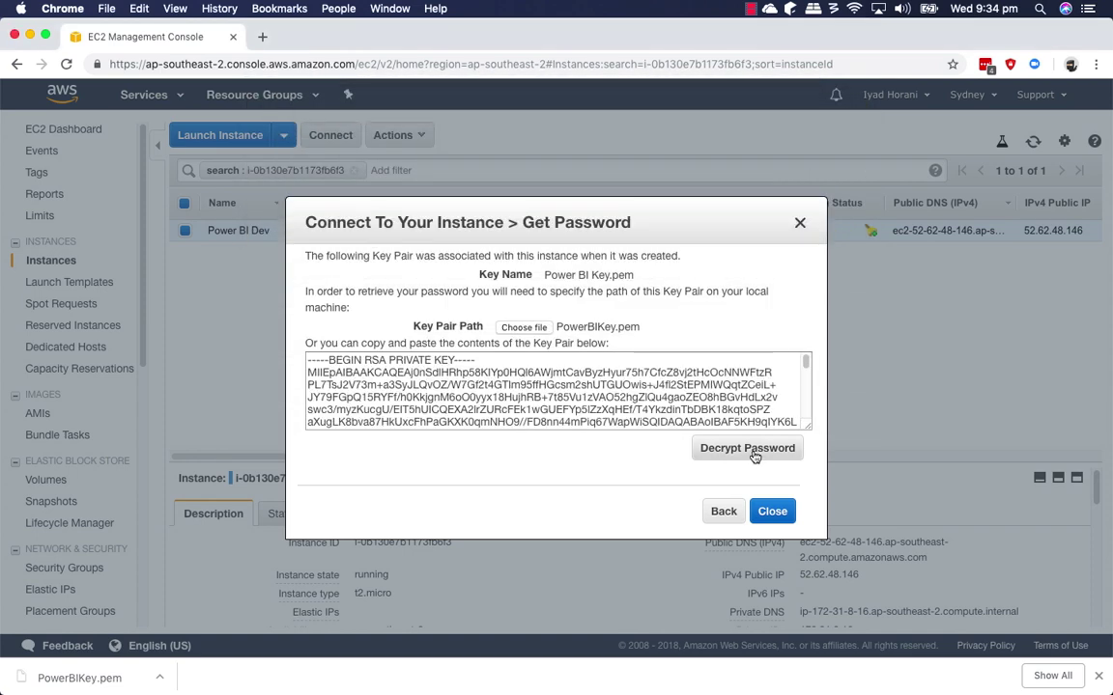
pyautogui.click(753, 451)
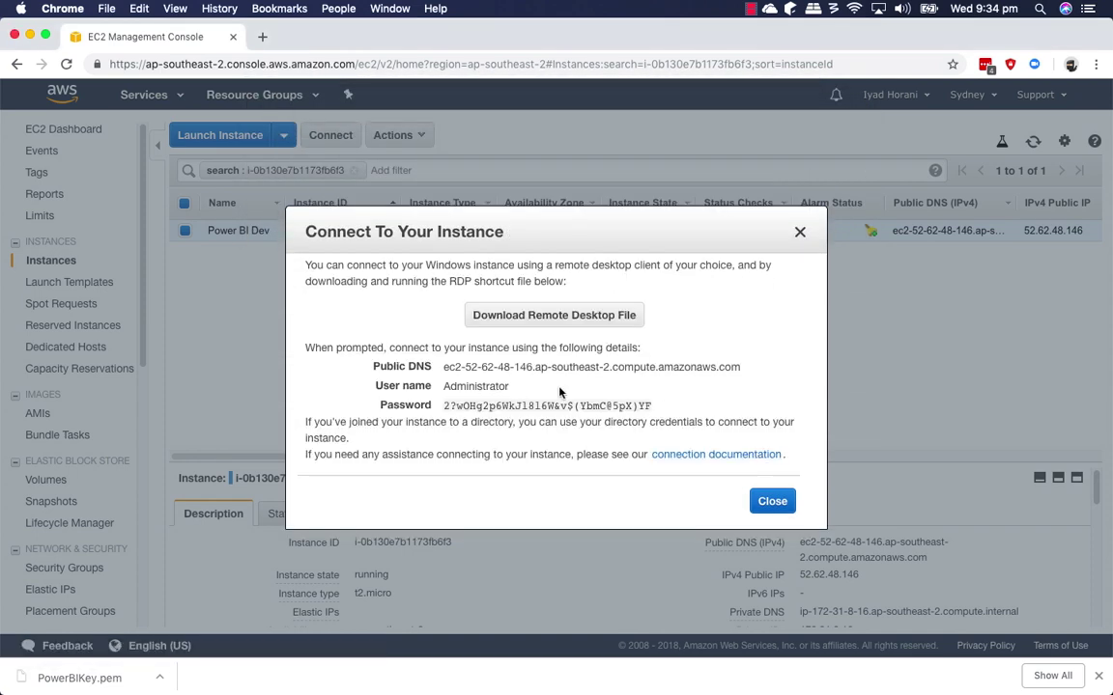
# Select the user credentials and the instance's public DNS address.
pyautogui.moveTo(638, 413)
pyautogui.moveTo(666, 407); pyautogui.dragTo(541, 381)
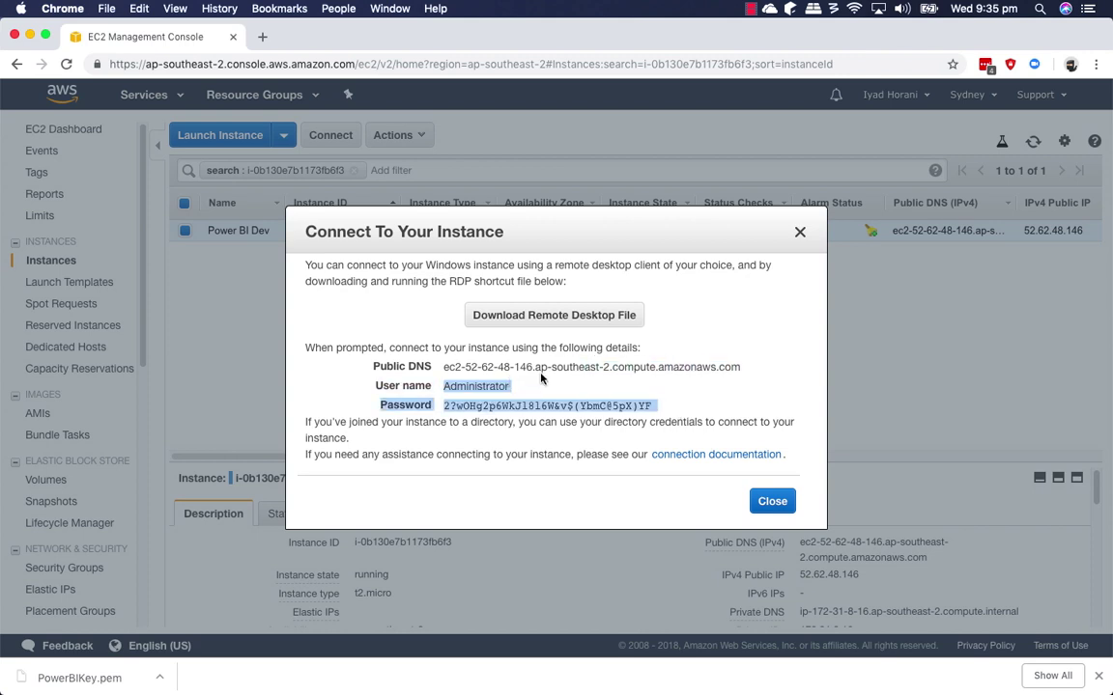
pyautogui.moveTo(443, 367); pyautogui.dragTo(740, 371)
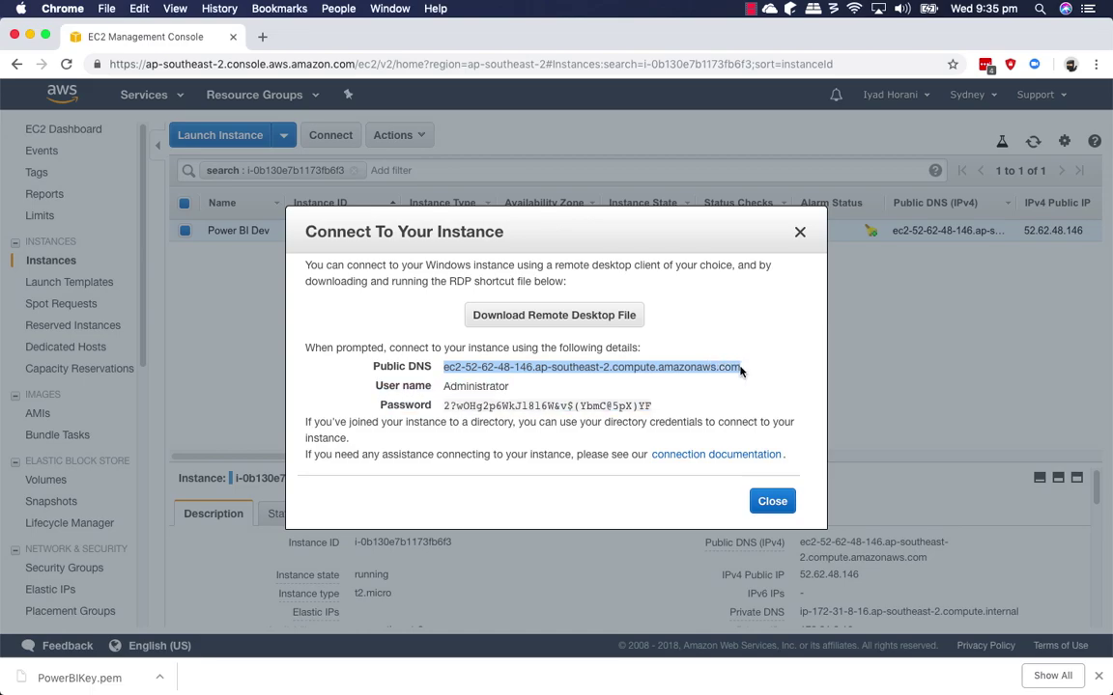
# Launch Microsoft Remote Desktop and add a desktop with the EC2 public DNS as PC name.
pyautogui.hotkey('ctrl', 'Up')
pyautogui.press('F4')
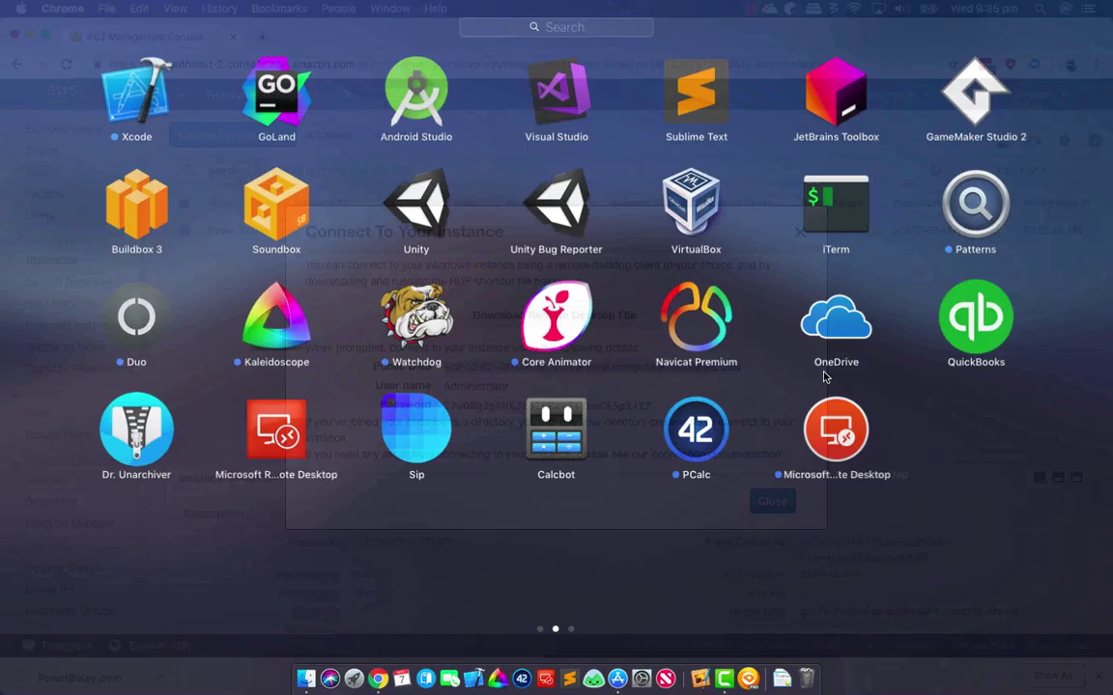
pyautogui.press('F4')
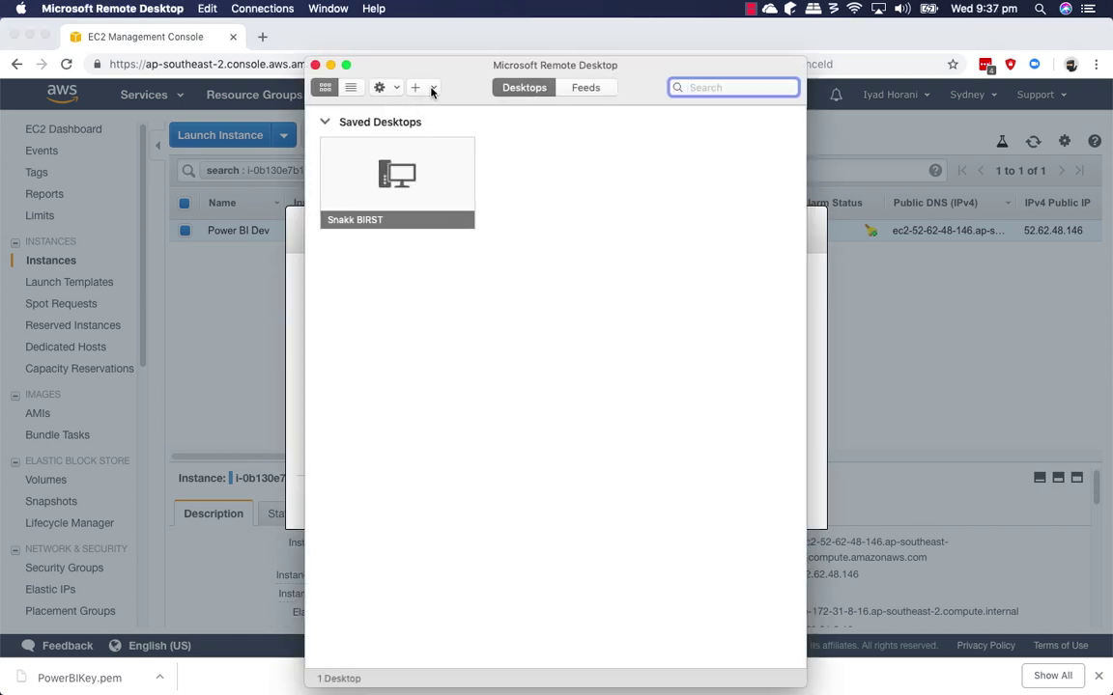
pyautogui.click(432, 89)
pyautogui.click(433, 105)
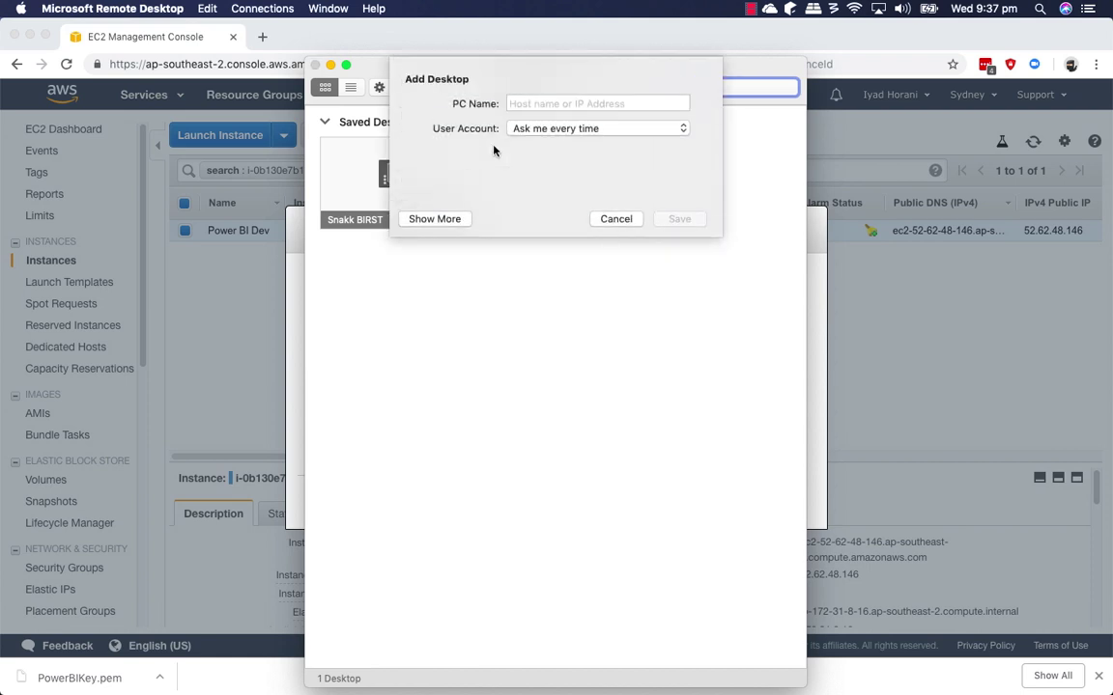
pyautogui.press('super+v')
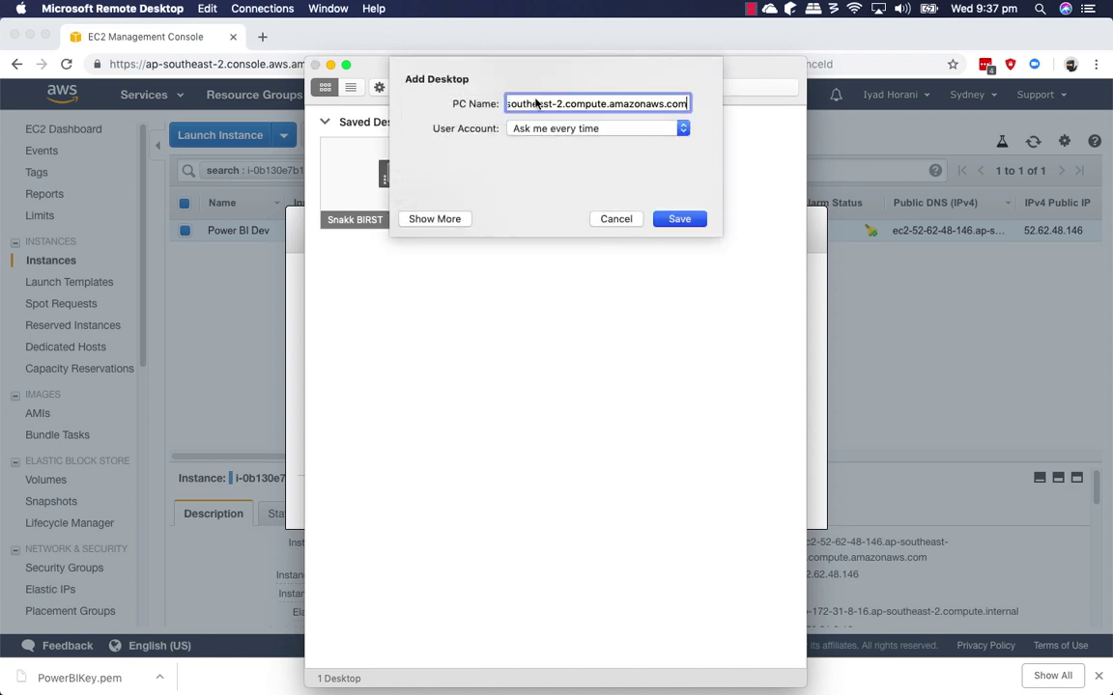
# Start a new user account with user name Administrator.
pyautogui.click(591, 130)
pyautogui.click(580, 166)
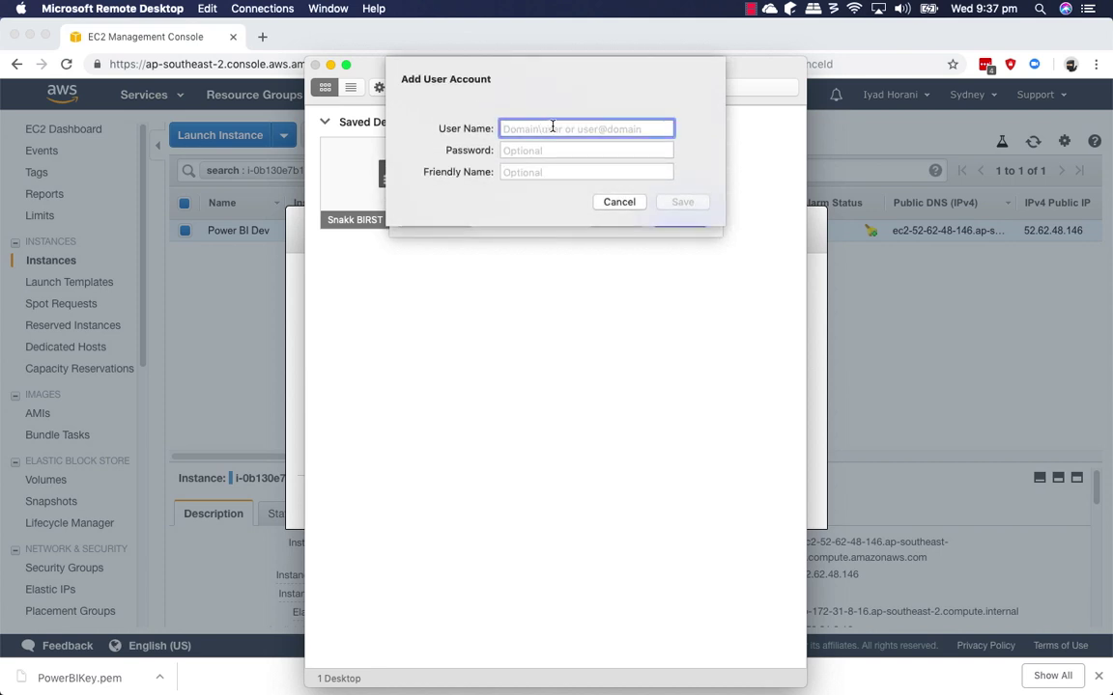
pyautogui.write('Administrator')
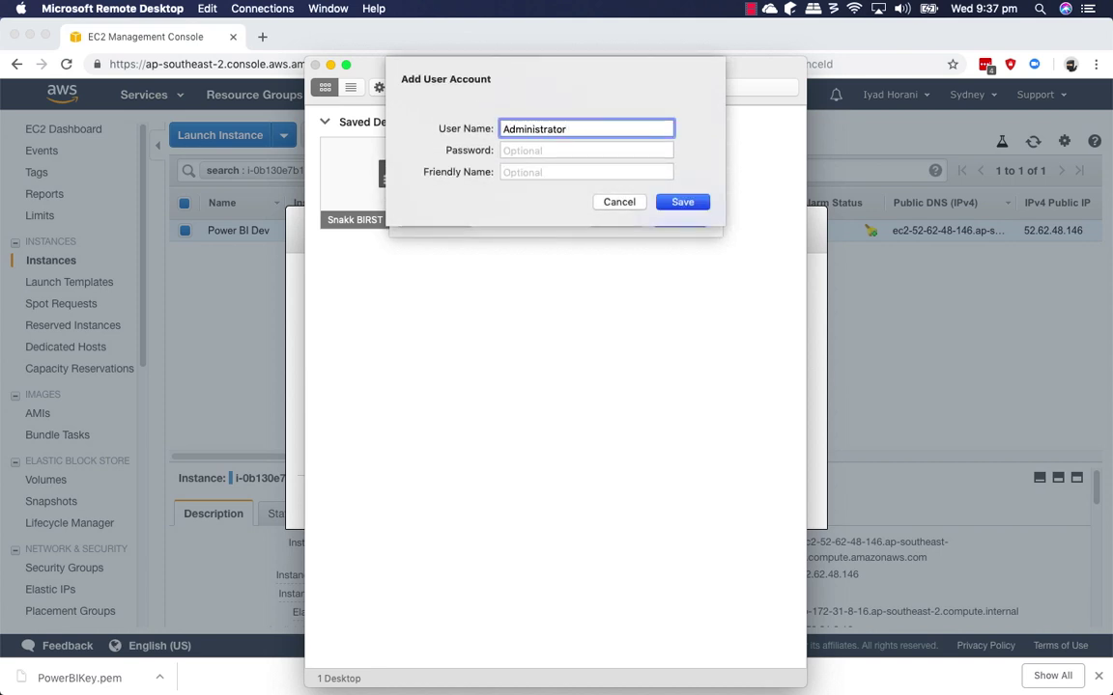
pyautogui.press('super+Tab')
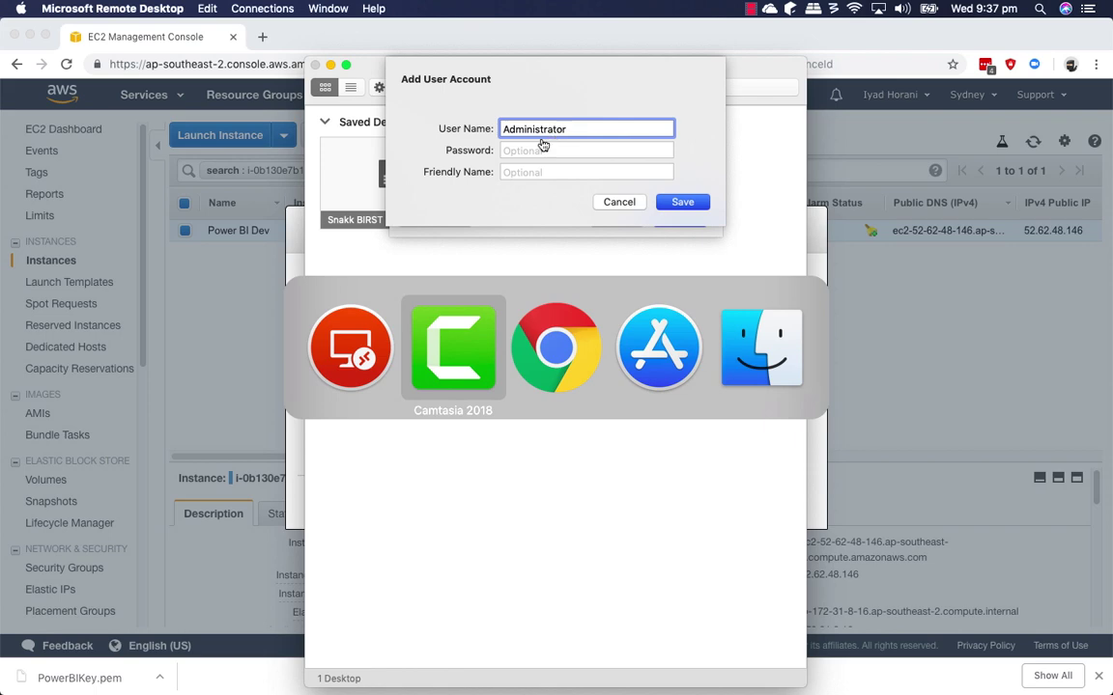
pyautogui.press('super+shift+Tab')
pyautogui.click(266, 256)
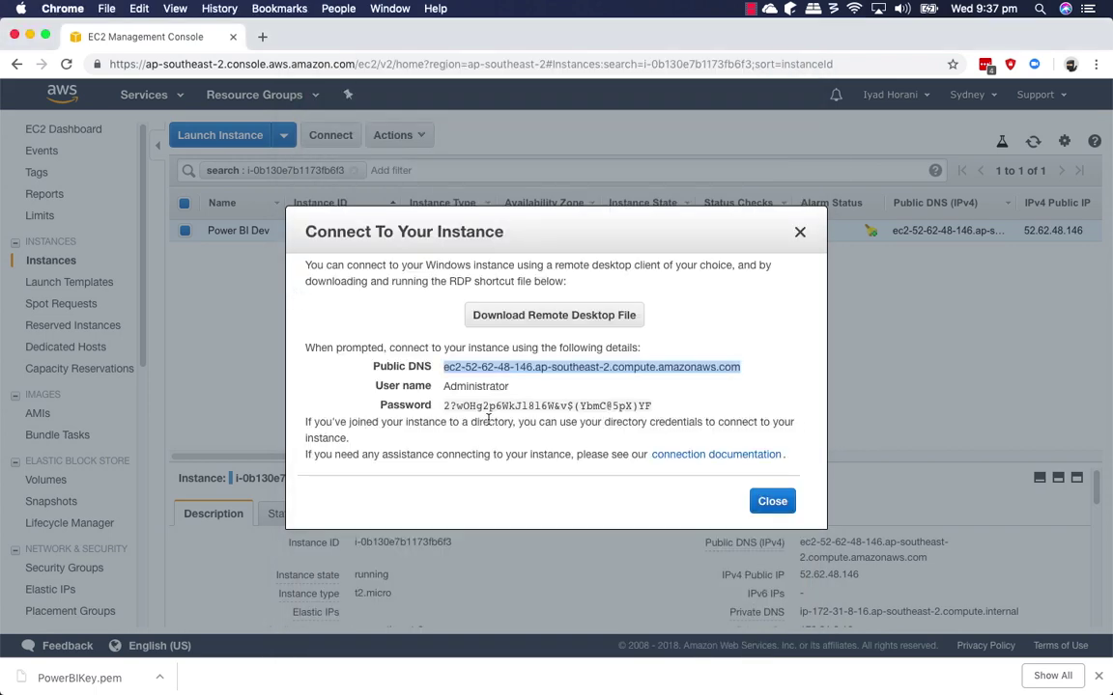
# Copy the decrypted password into the account, name it 'Admin EC2', and save it.
pyautogui.moveTo(445, 404); pyautogui.dragTo(653, 406)
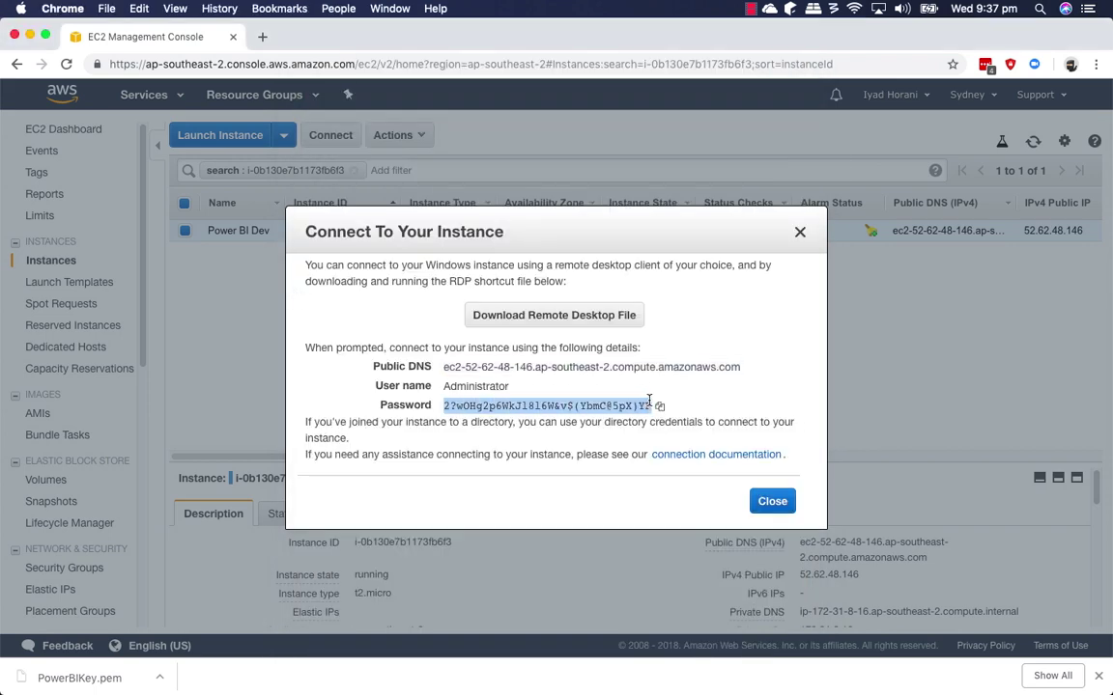
pyautogui.press('super+c')
pyautogui.press('super+Tab')
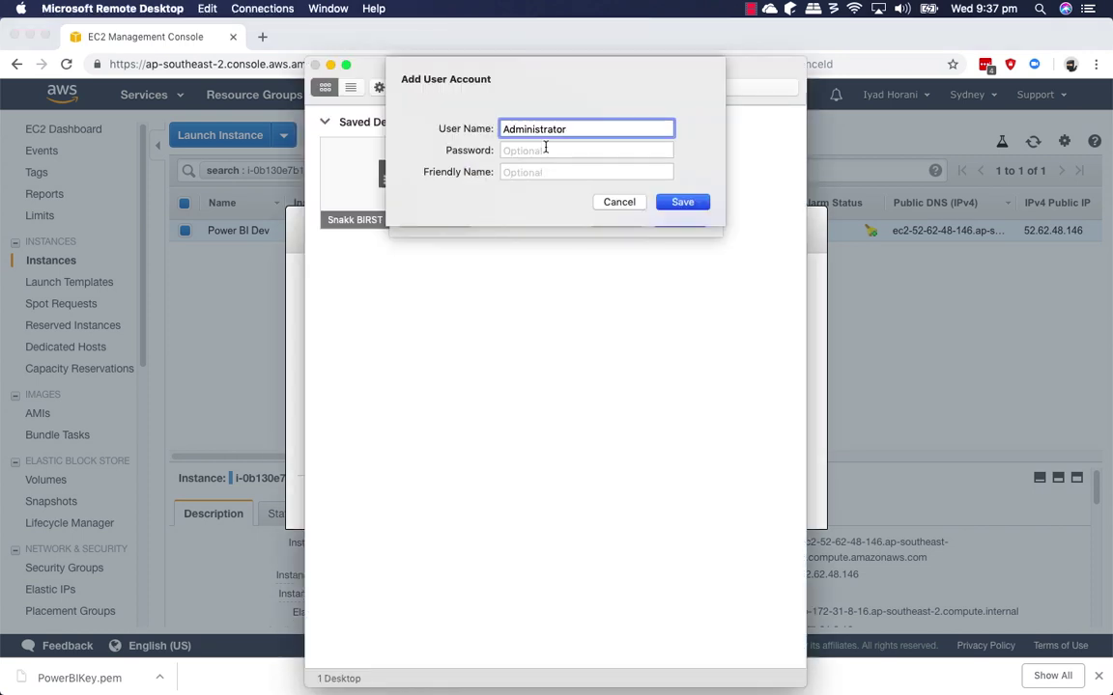
pyautogui.click(547, 150)
pyautogui.press('super+v')
pyautogui.click(561, 172)
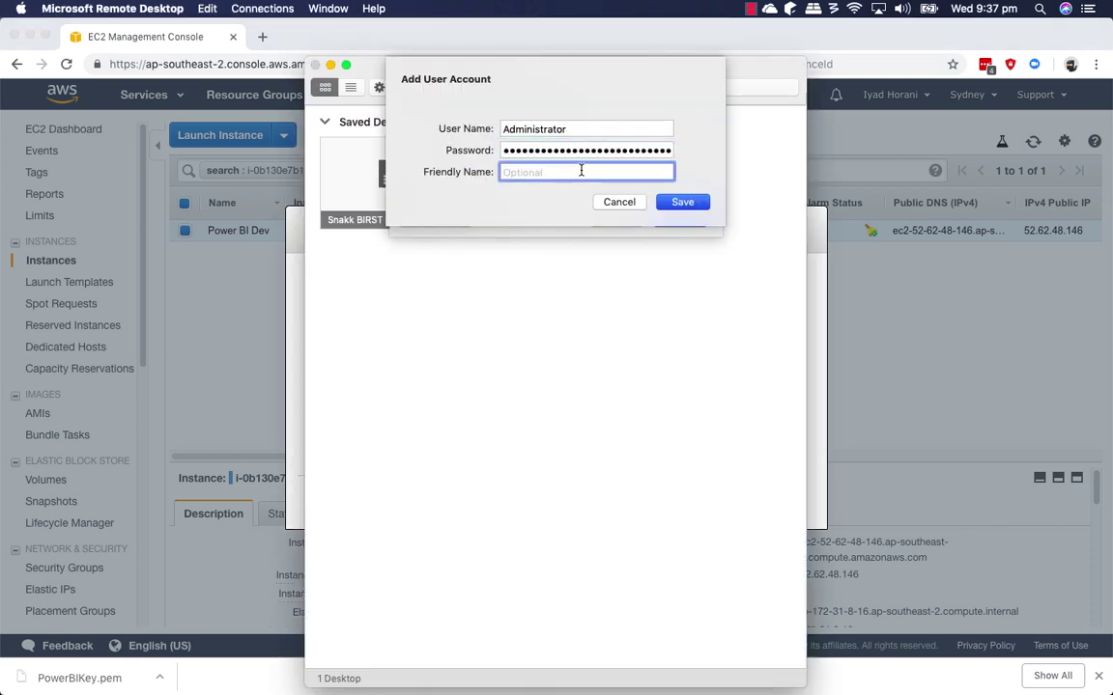
pyautogui.write('Admin EC2')
pyautogui.click(704, 199)
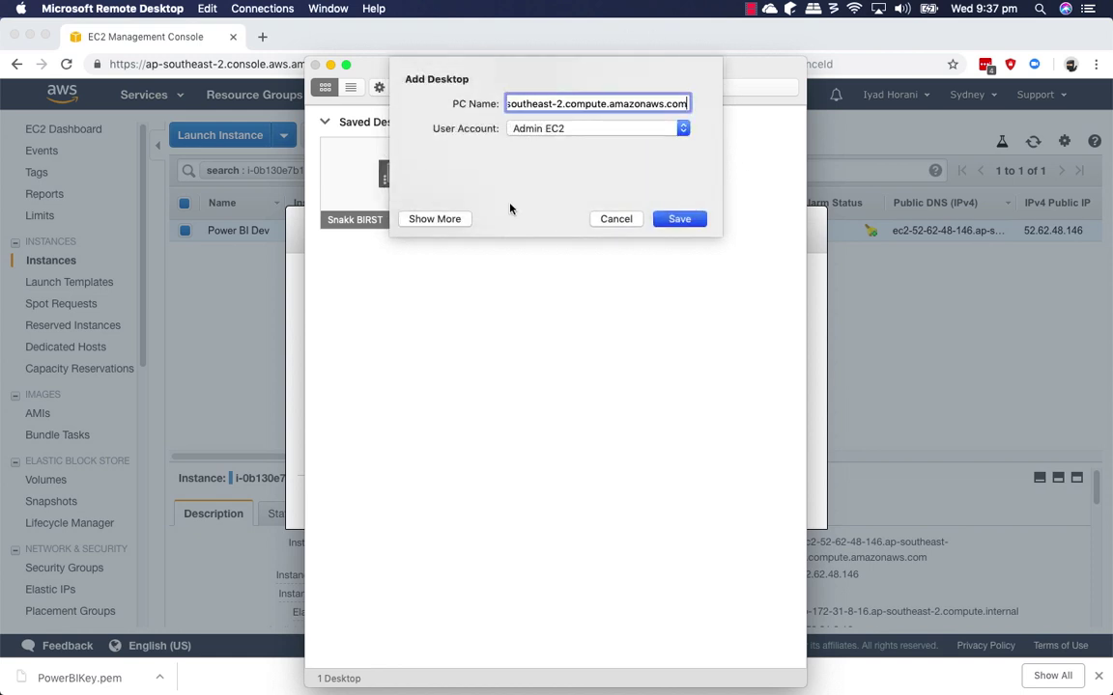
# Give the desktop the friendly name 'Power BI Dev Environment' and save it.
pyautogui.click(436, 220)
pyautogui.click(657, 226)
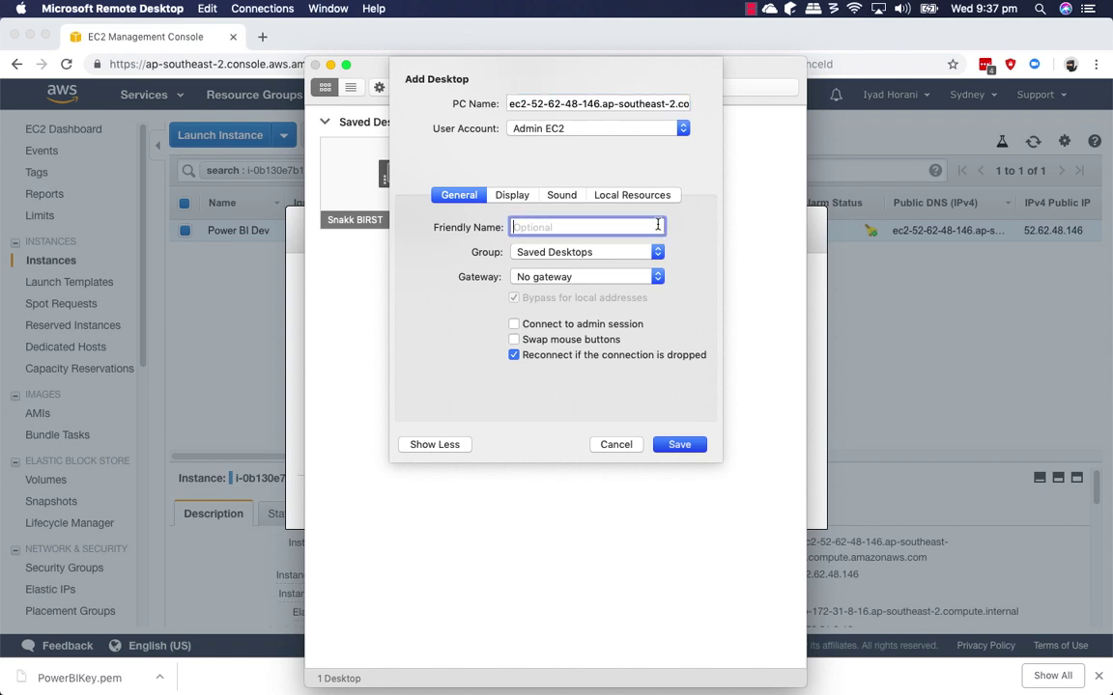
pyautogui.write('Power BI Dev Environment')
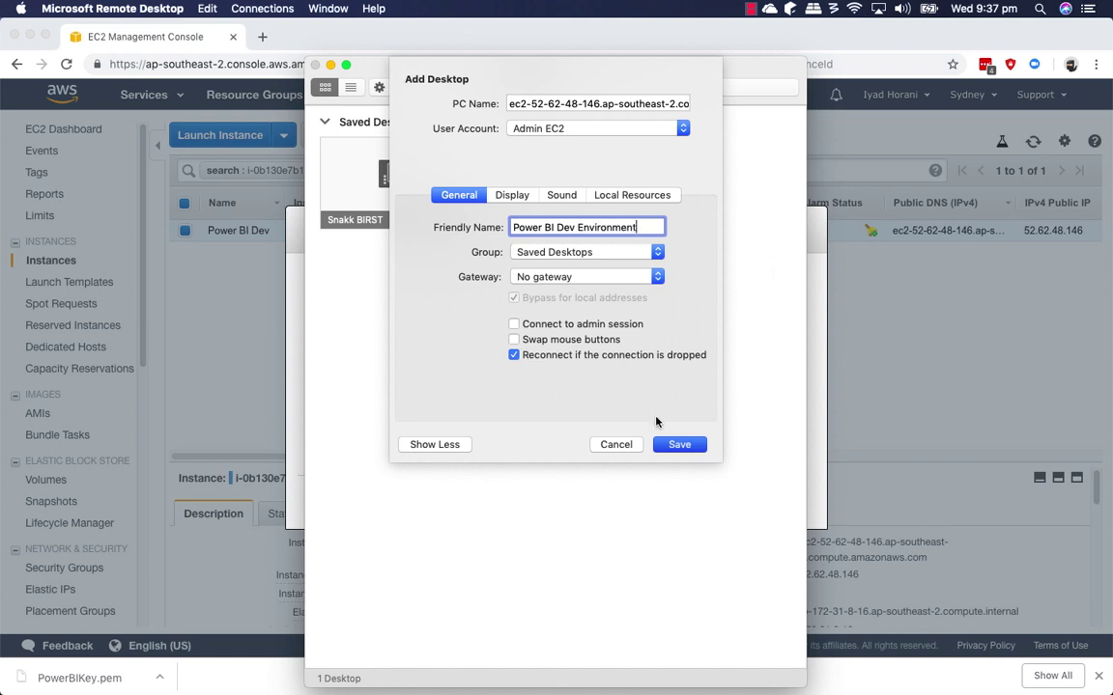
pyautogui.click(677, 446)
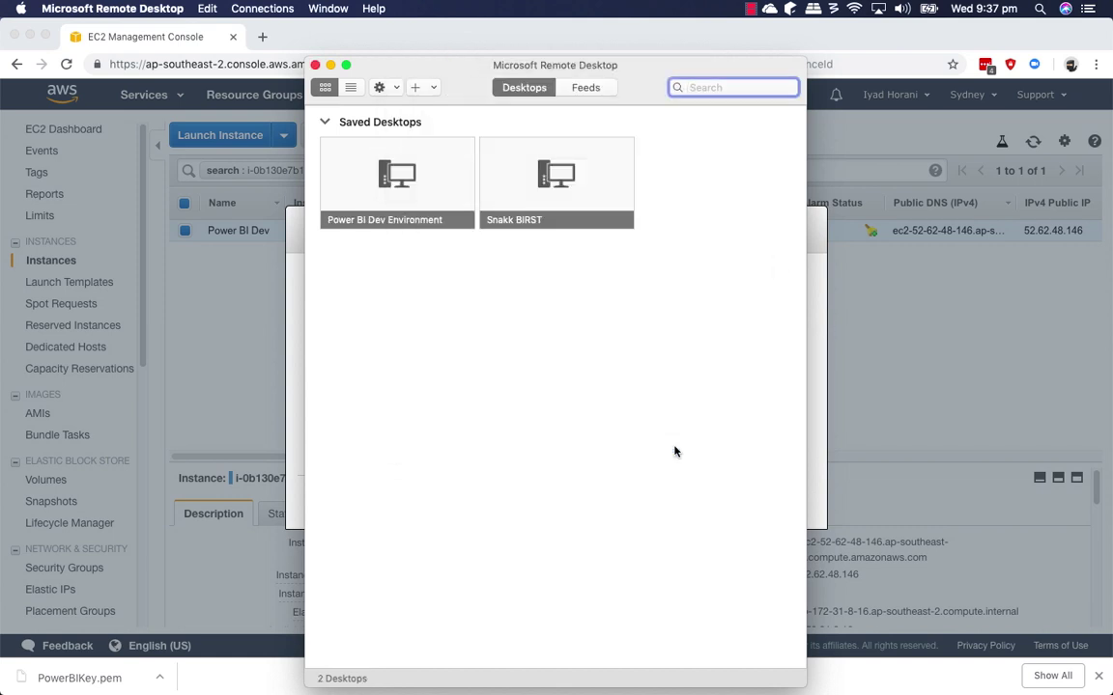
pyautogui.moveTo(414, 199)
# Connect to Power BI Dev Environment and continue past the certificate warning.
pyautogui.doubleClick(410, 182)
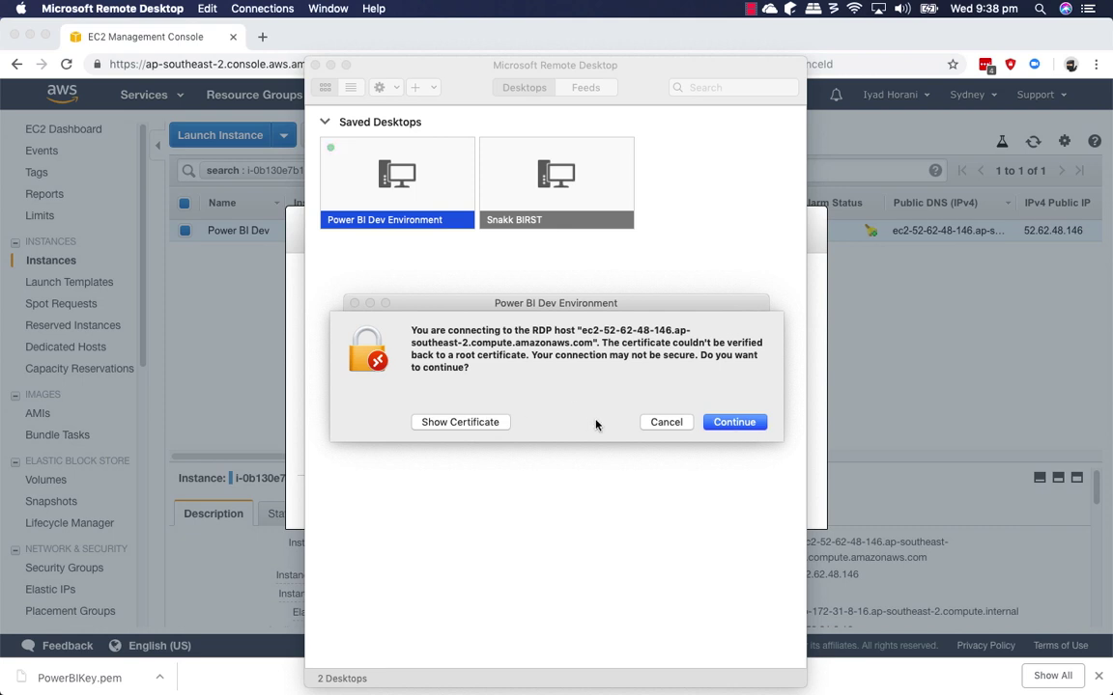
pyautogui.click(747, 429)
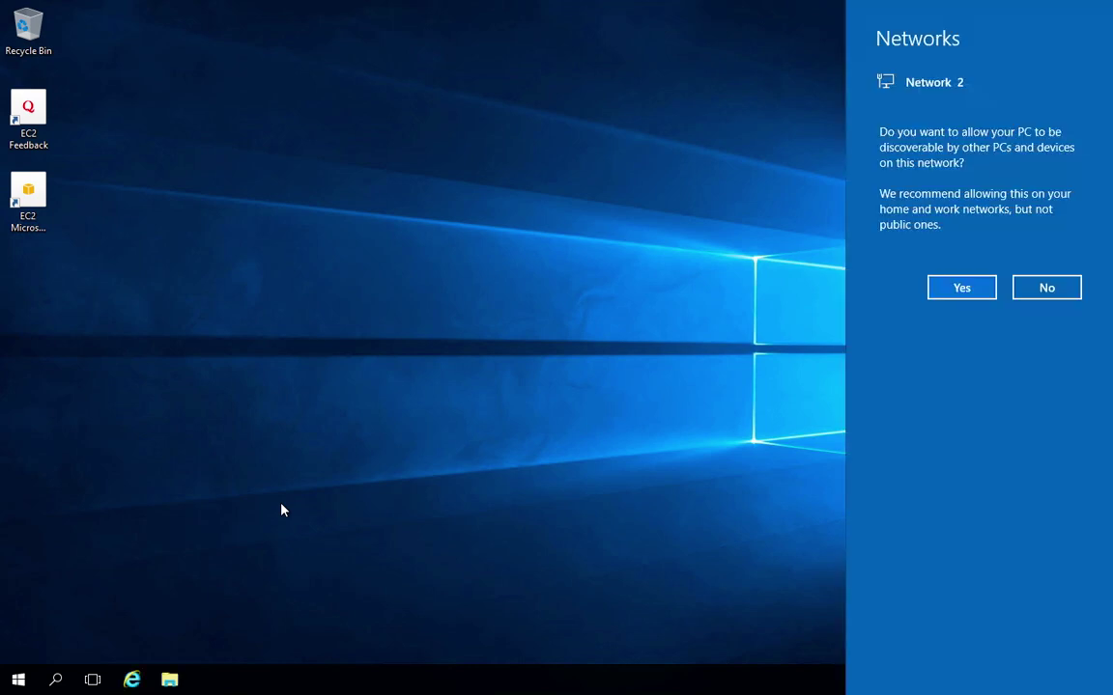
# Allow network discovery, open Internet Explorer, and trust google.com and gstatic.com.
pyautogui.click(961, 289)
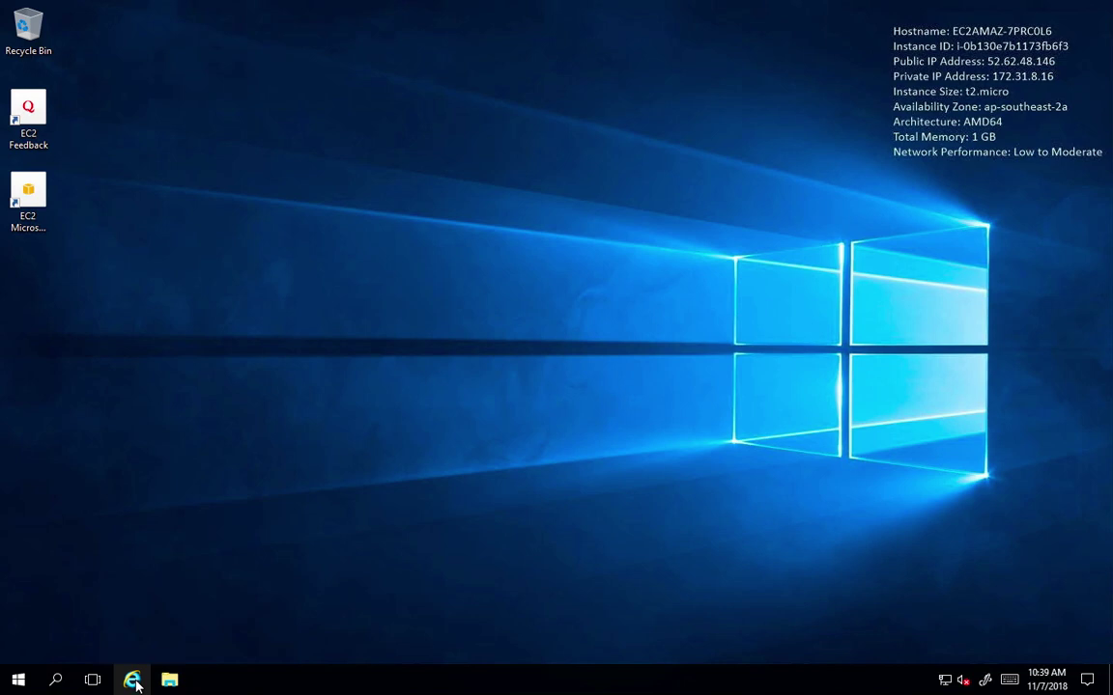
pyautogui.click(133, 681)
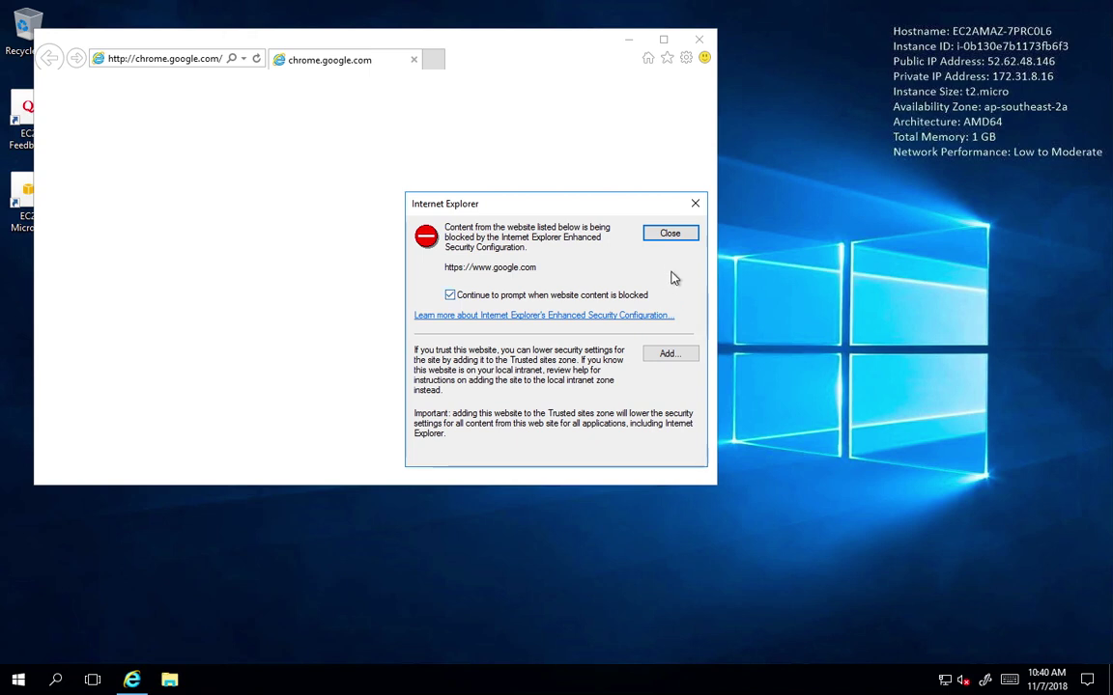
pyautogui.click(669, 356)
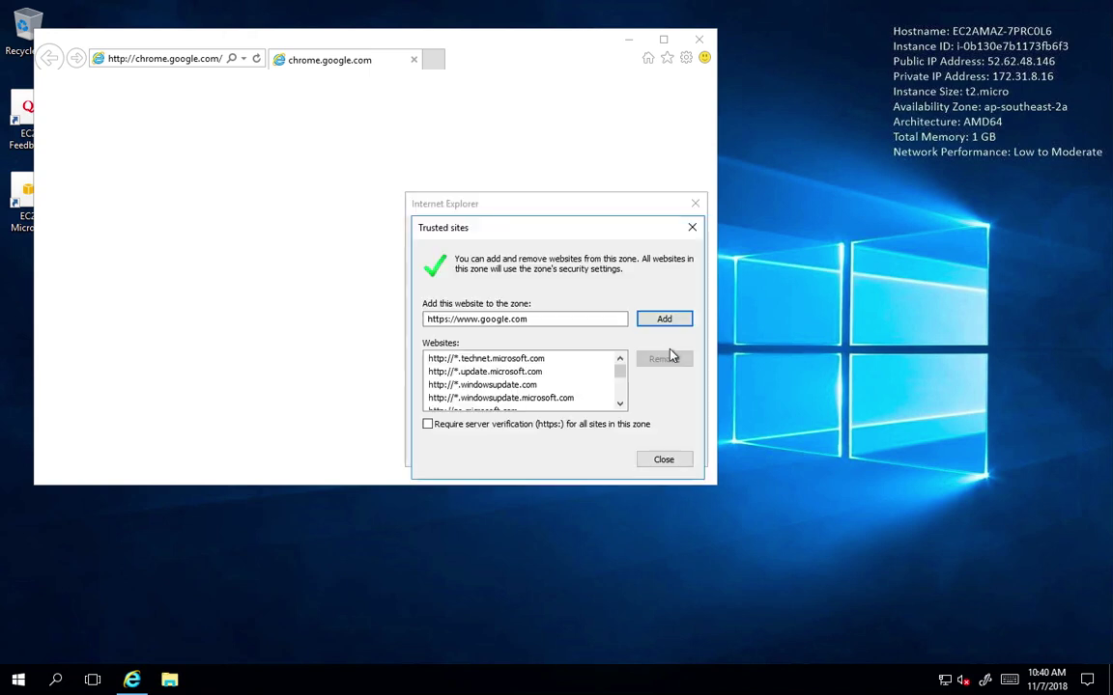
pyautogui.click(667, 320)
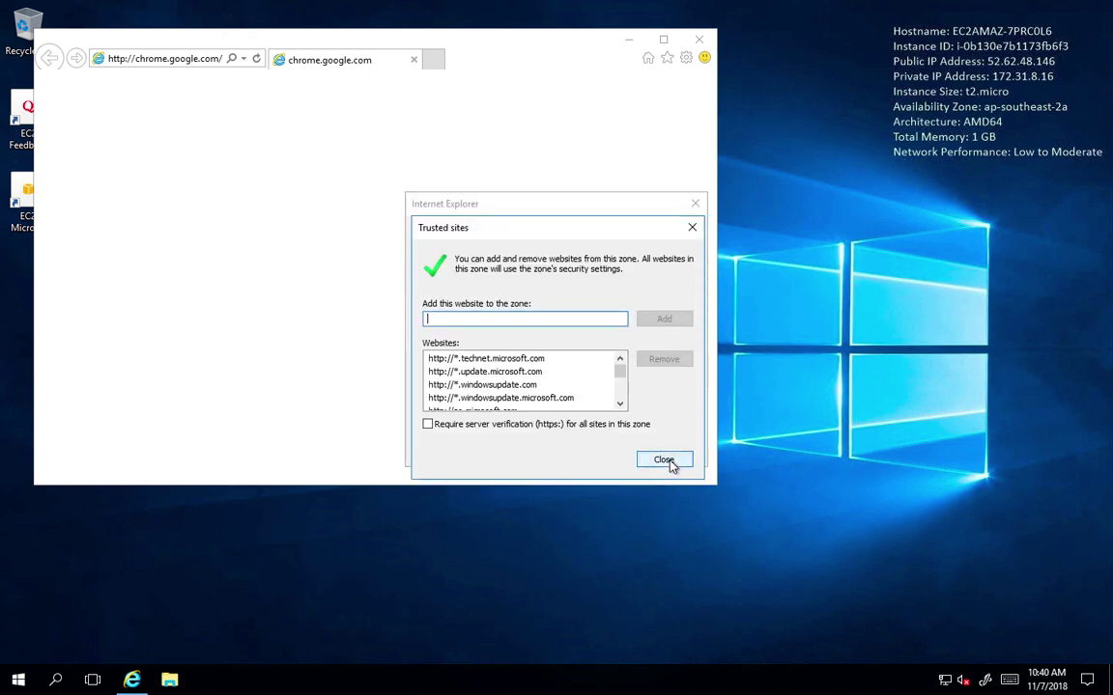
pyautogui.click(664, 459)
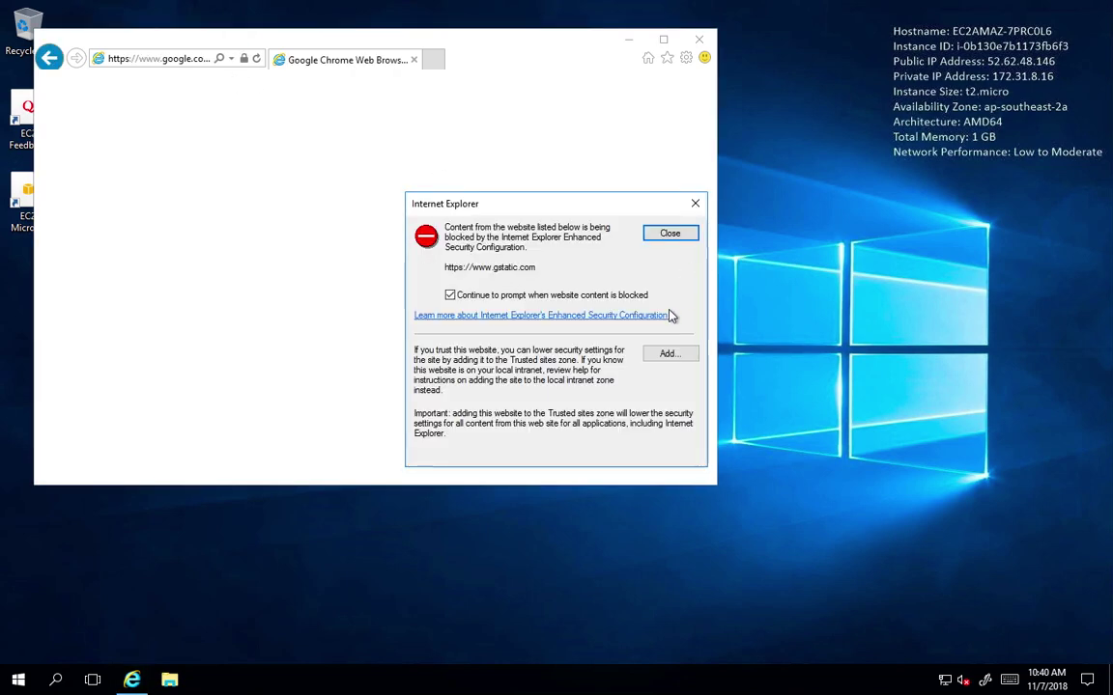
pyautogui.click(669, 354)
pyautogui.press('Return')
pyautogui.click(675, 461)
# Add the remaining blocked sites, including youtube.com and static.doubleclick.net, to trusted sites.
pyautogui.click(669, 354)
pyautogui.press('Return')
pyautogui.click(681, 461)
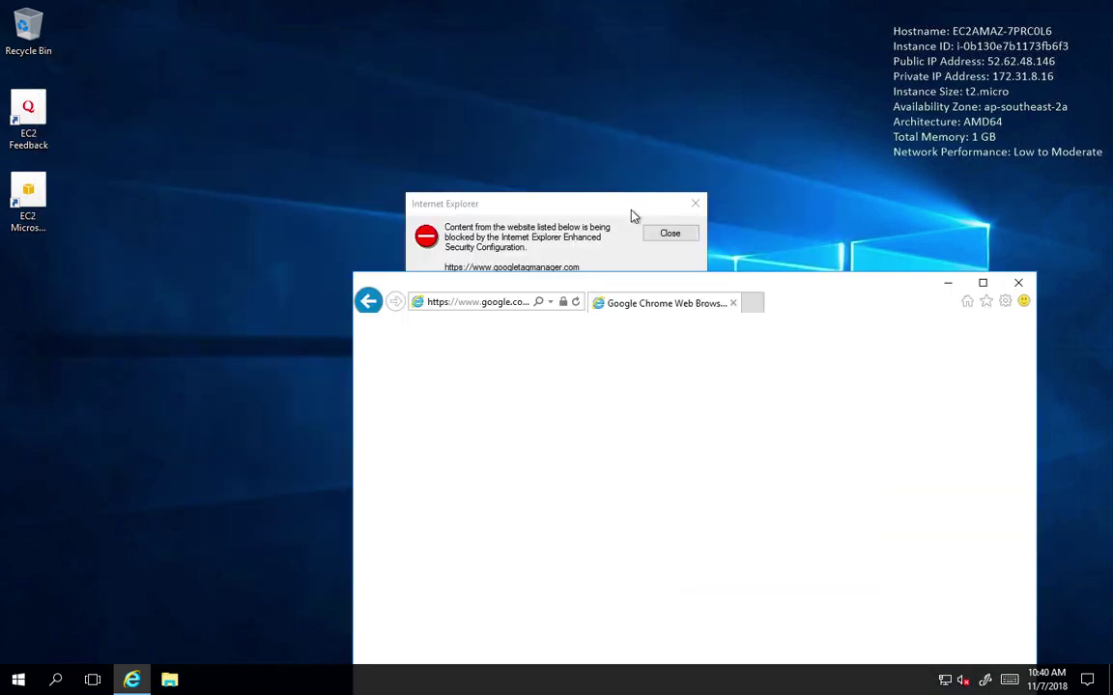
pyautogui.click(670, 303)
pyautogui.press('Return')
pyautogui.click(669, 456)
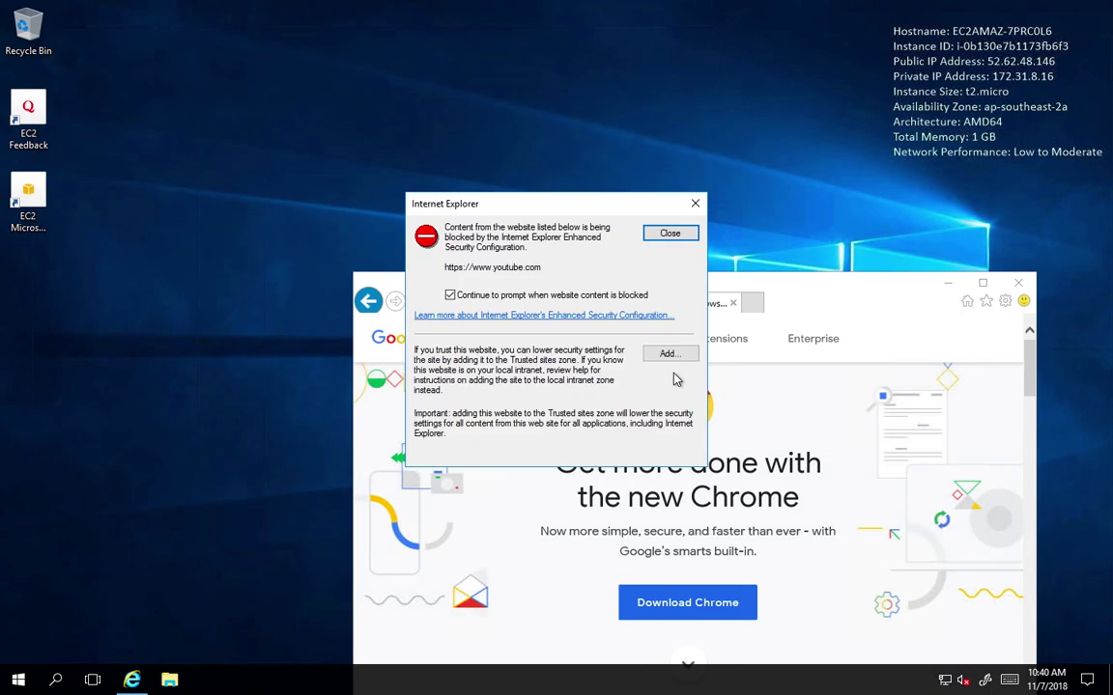
pyautogui.click(673, 292)
pyautogui.press('Return')
pyautogui.click(666, 461)
pyautogui.click(670, 292)
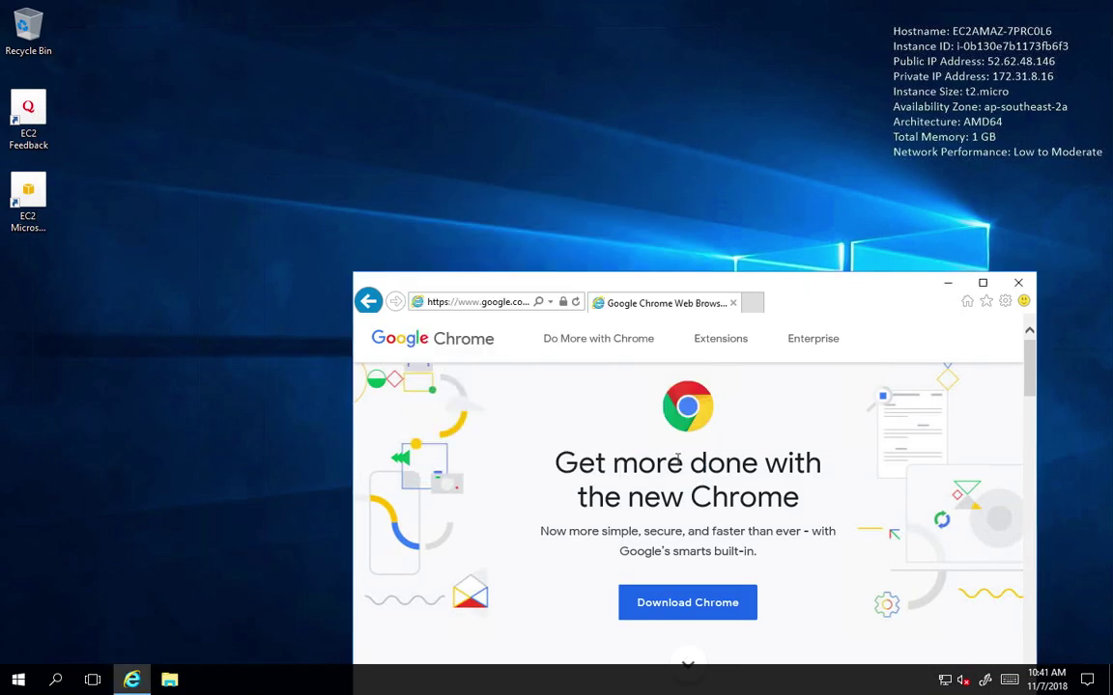
# Download Google Chrome, accept the terms, run the installer, and close Internet Explorer.
pyautogui.click(517, 425)
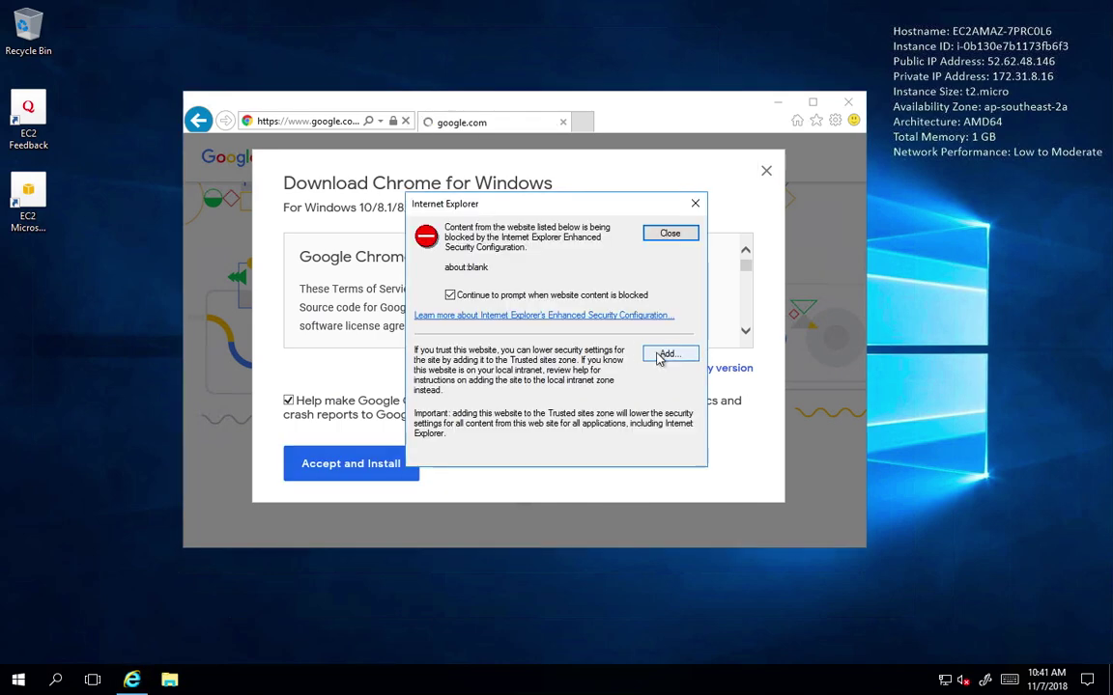
pyautogui.click(663, 231)
pyautogui.click(671, 293)
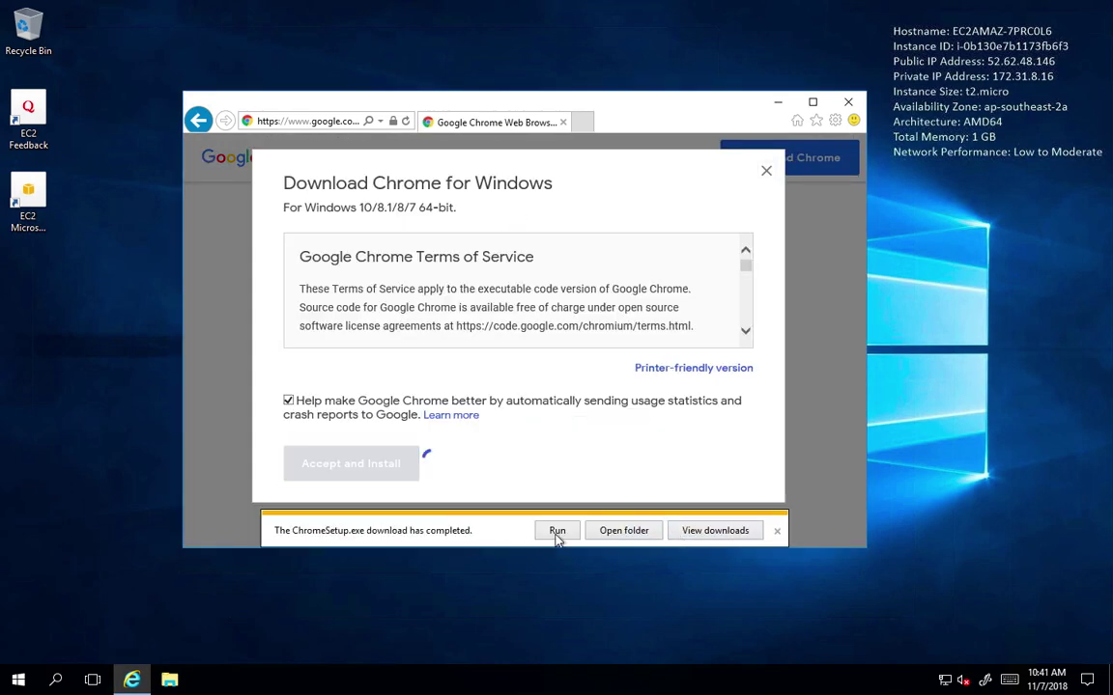
pyautogui.click(556, 530)
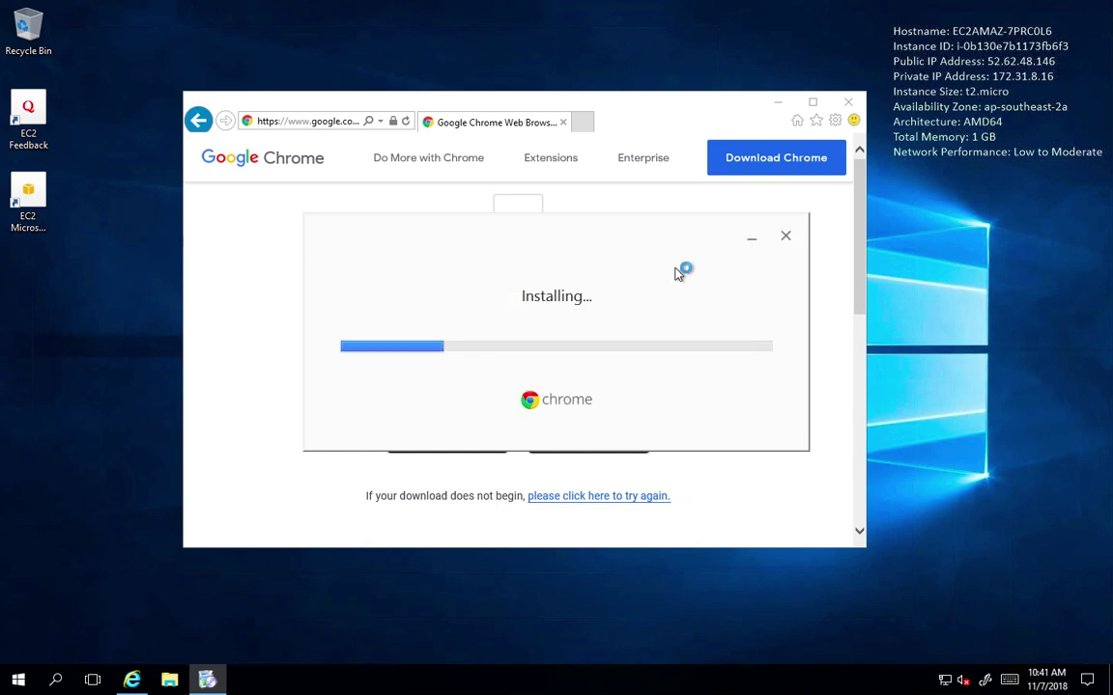
pyautogui.click(848, 102)
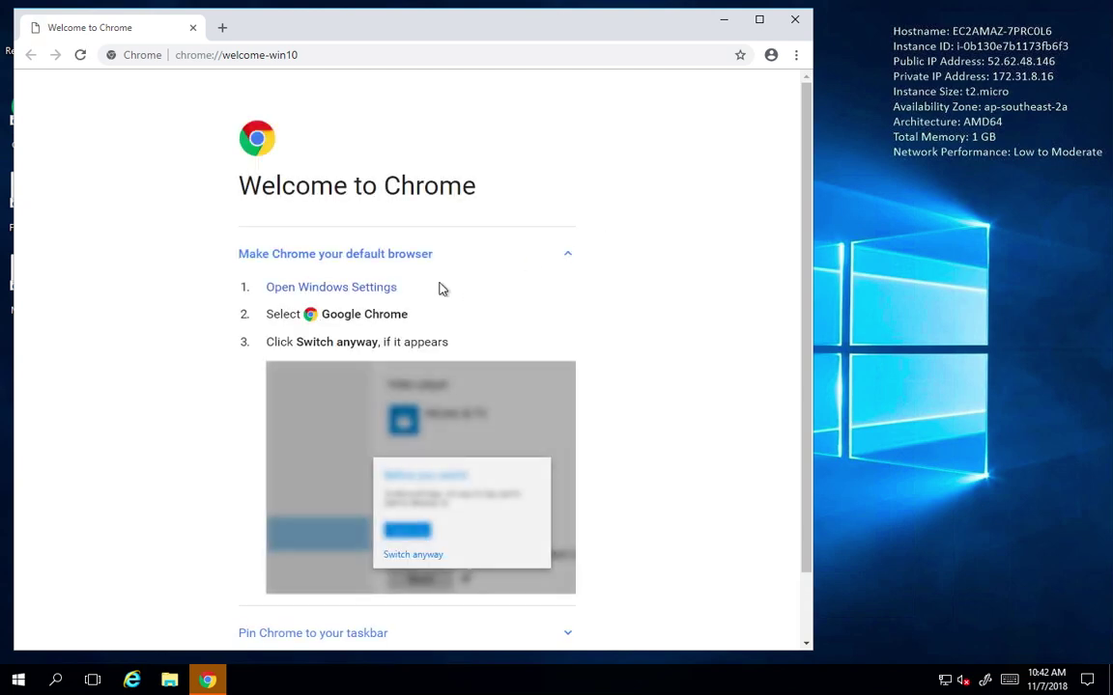
# Set Google Chrome as the default web browser in Windows Settings Default apps.
pyautogui.click(369, 287)
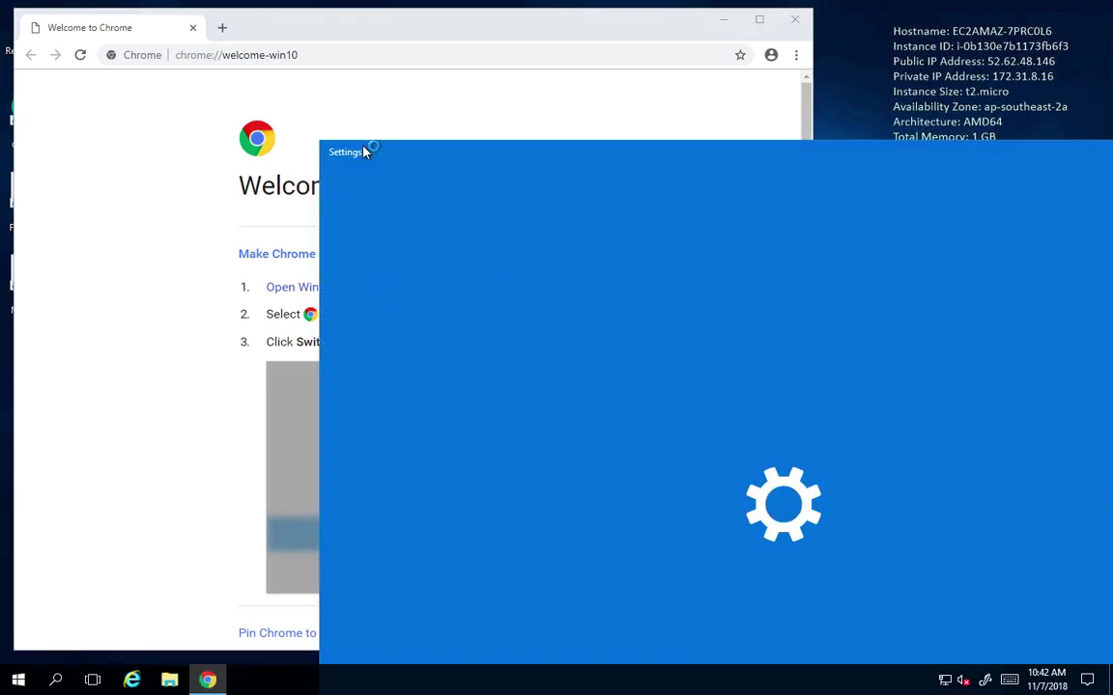
pyautogui.moveTo(541, 157); pyautogui.dragTo(326, 22)
pyautogui.moveTo(114, 24); pyautogui.dragTo(237, 143)
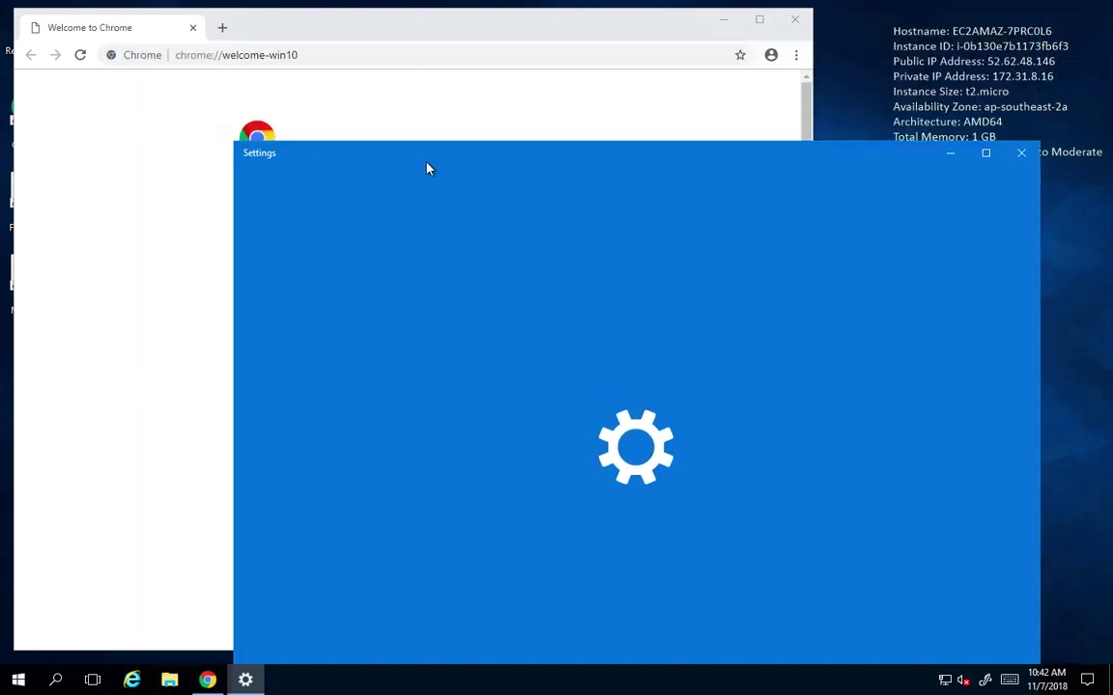
pyautogui.moveTo(427, 169); pyautogui.dragTo(377, 45)
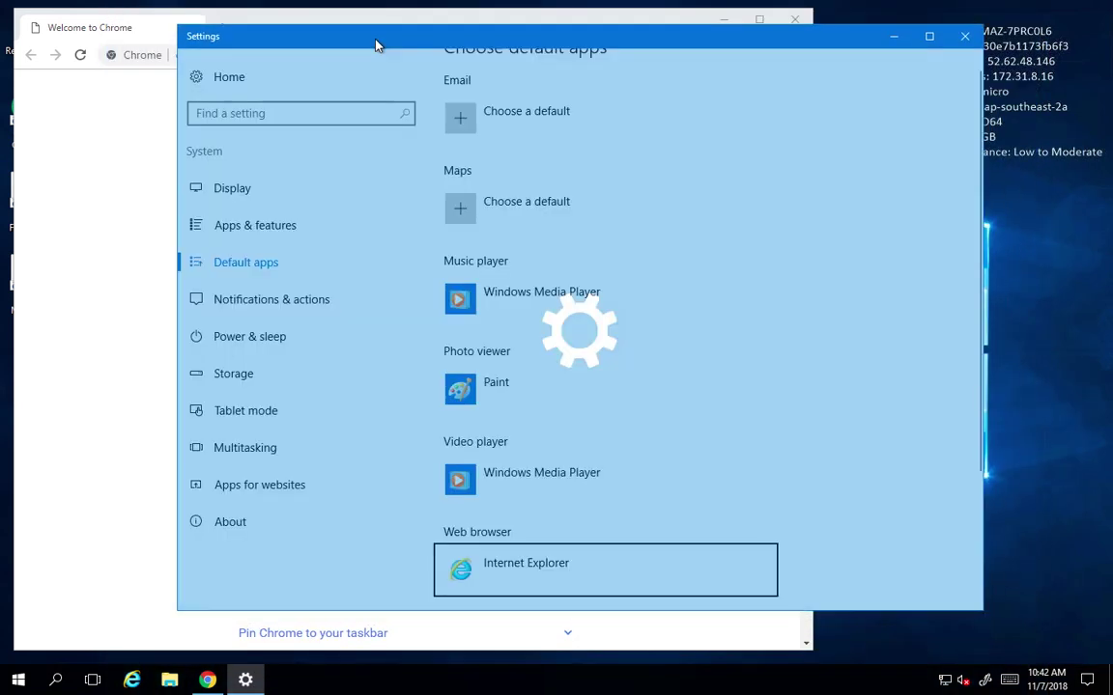
pyautogui.click(512, 566)
pyautogui.click(573, 448)
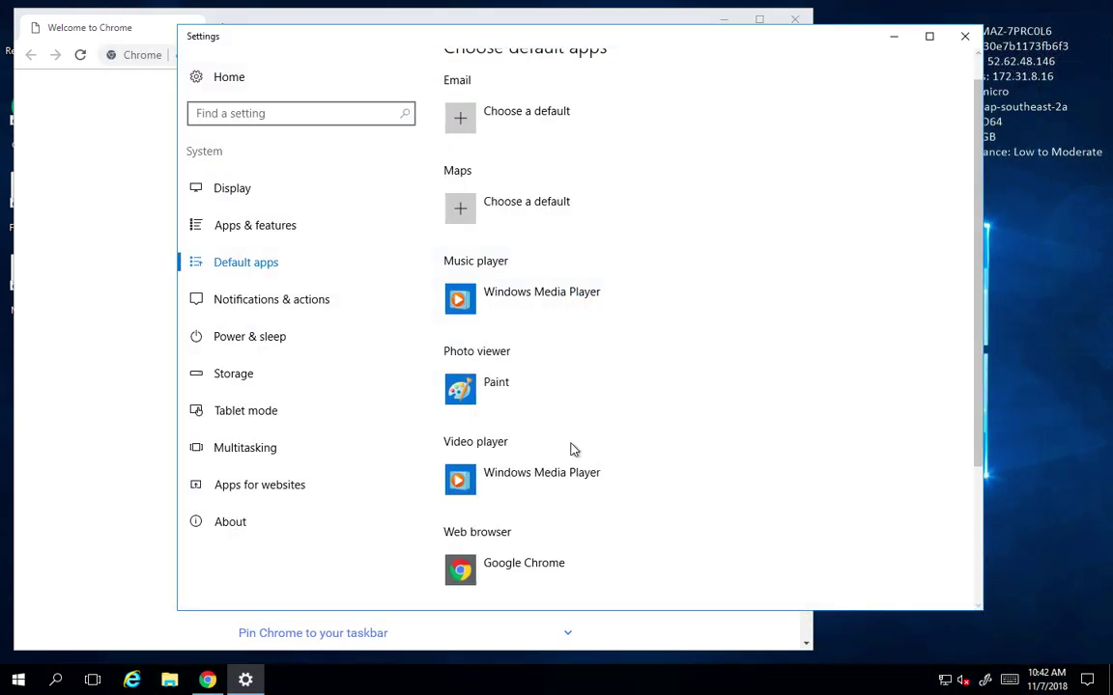
pyautogui.click(964, 36)
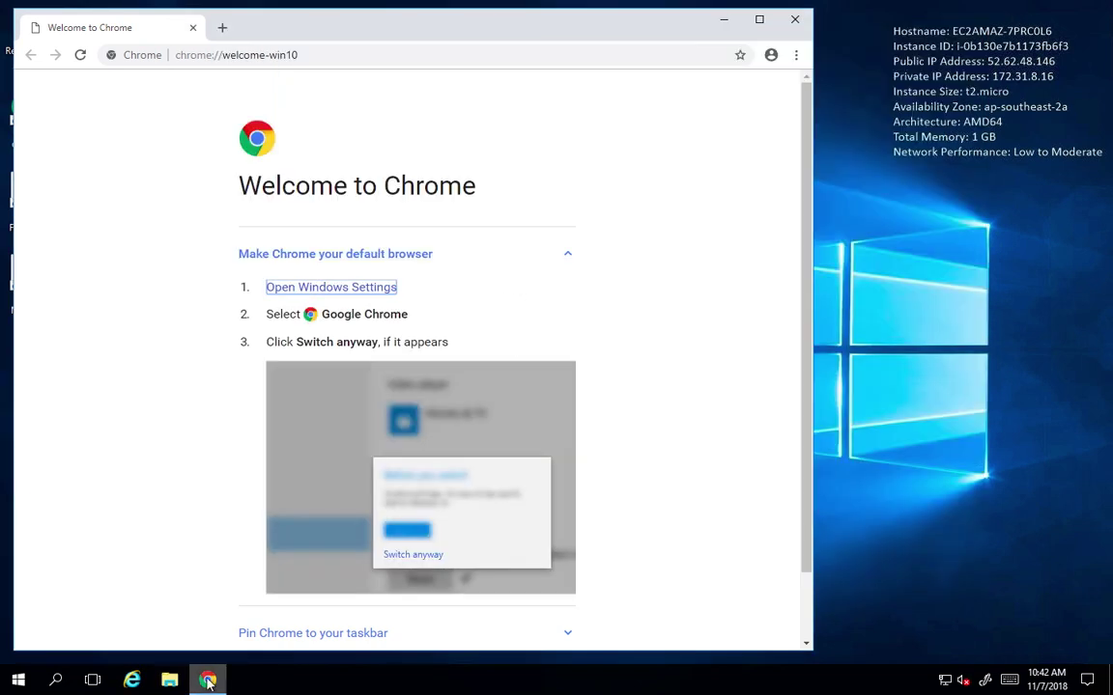
pyautogui.click(208, 681)
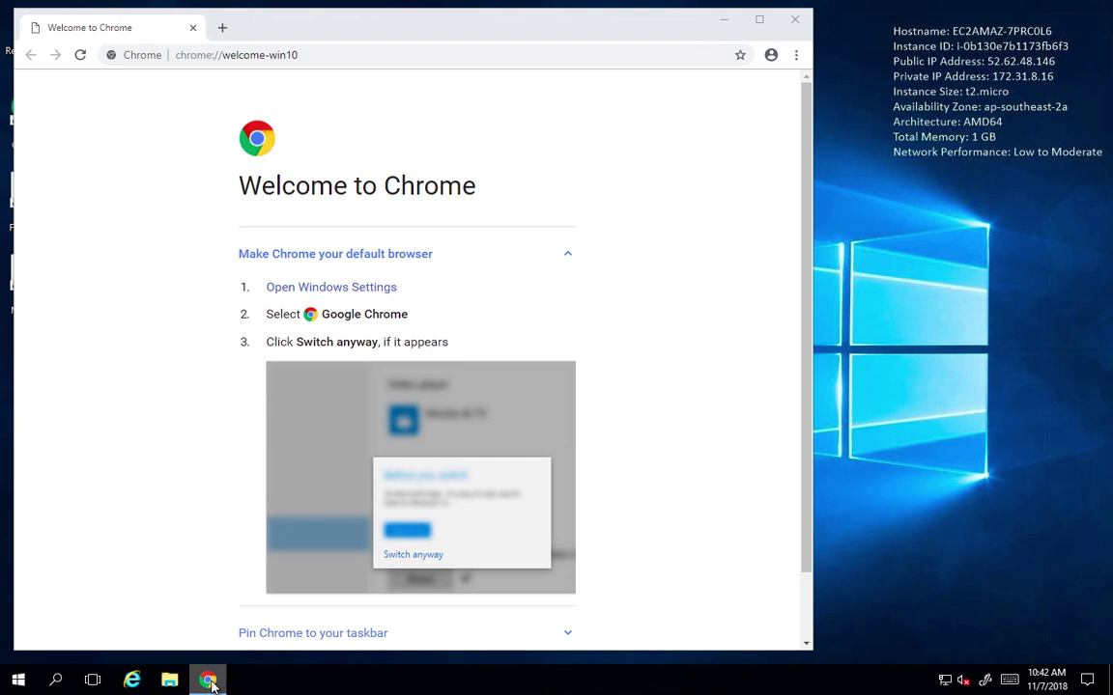
pyautogui.rightClick(210, 681)
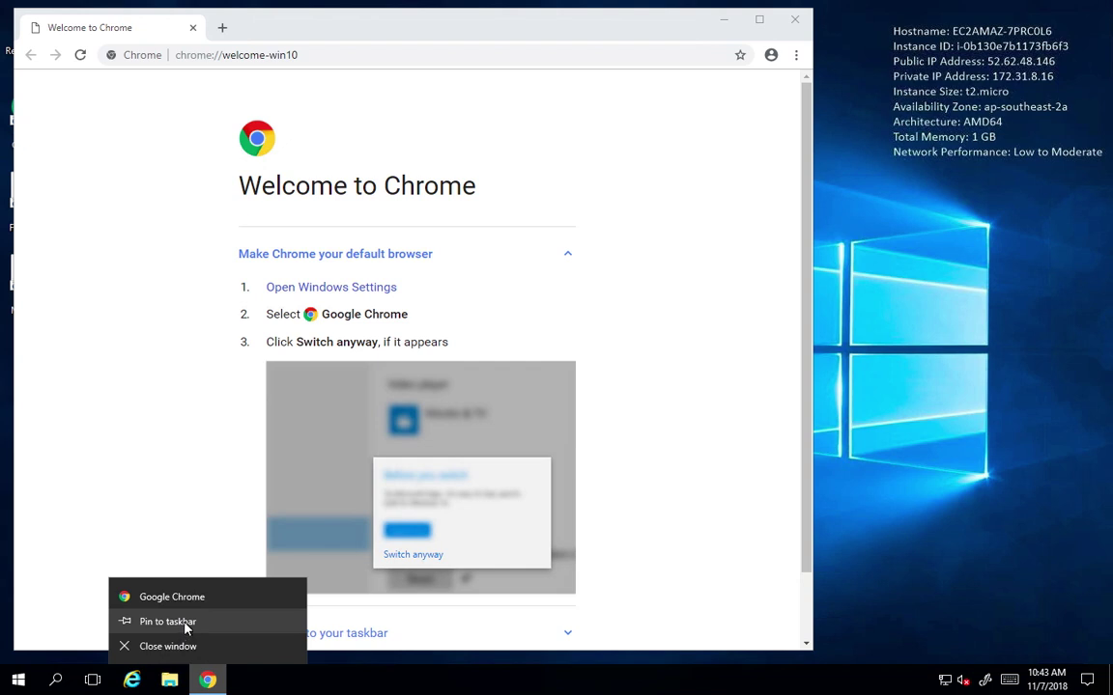
# Go to powerbi.microsoft.com and open Power BI Desktop's advanced download options.
pyautogui.click(341, 56)
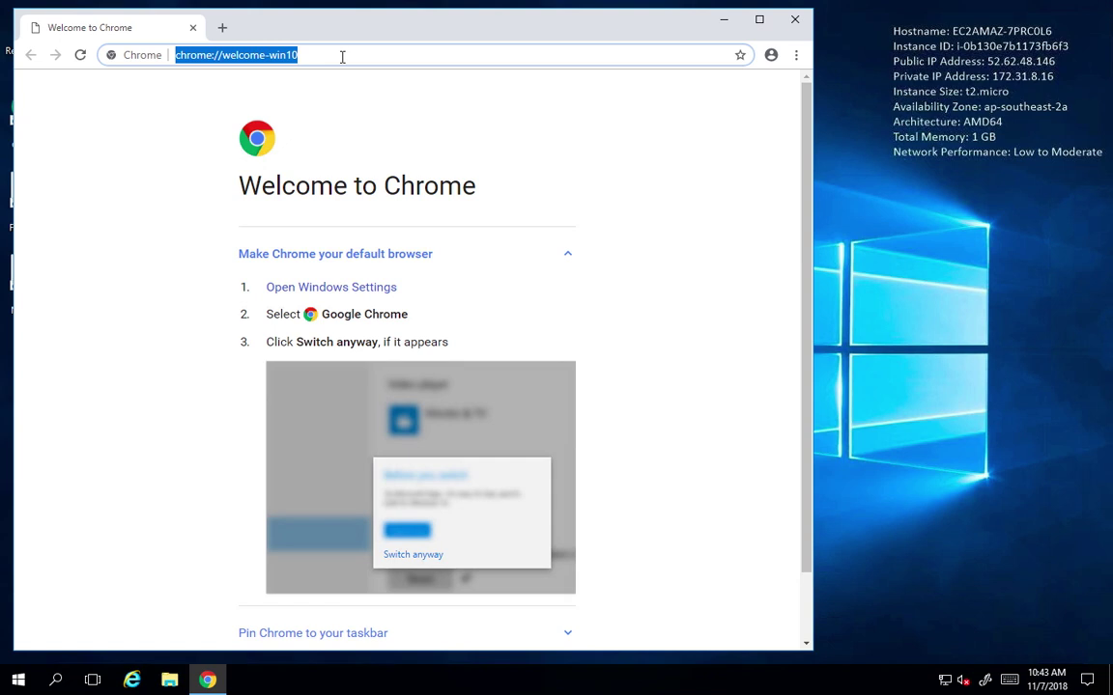
pyautogui.write('power')
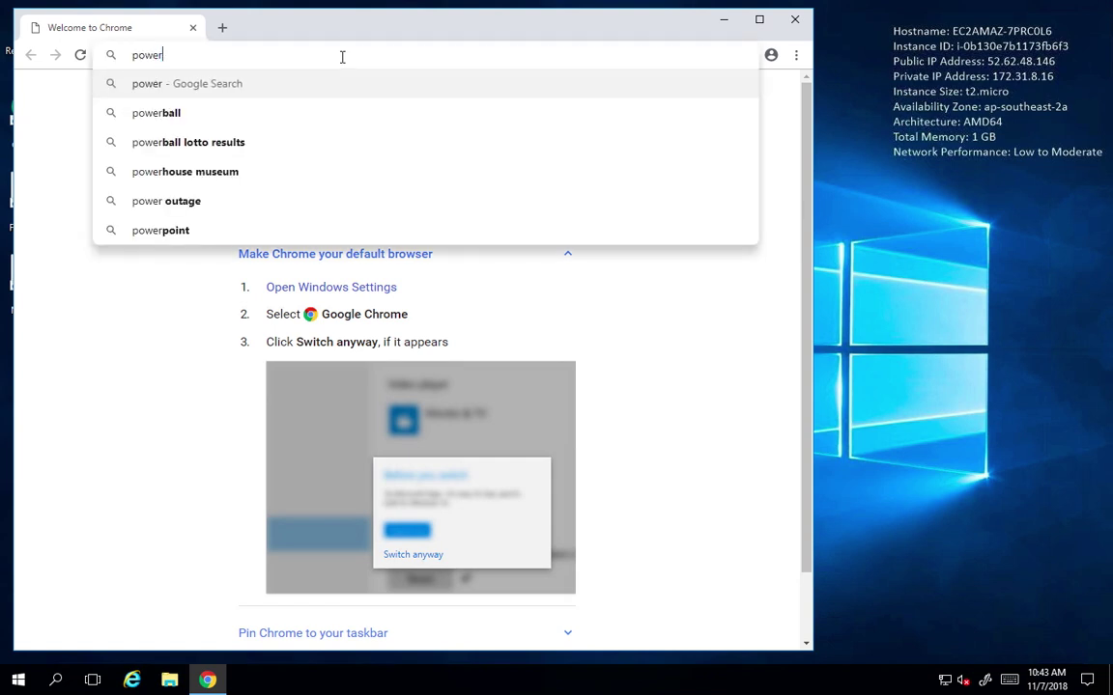
pyautogui.write('bi.microsoft.c')
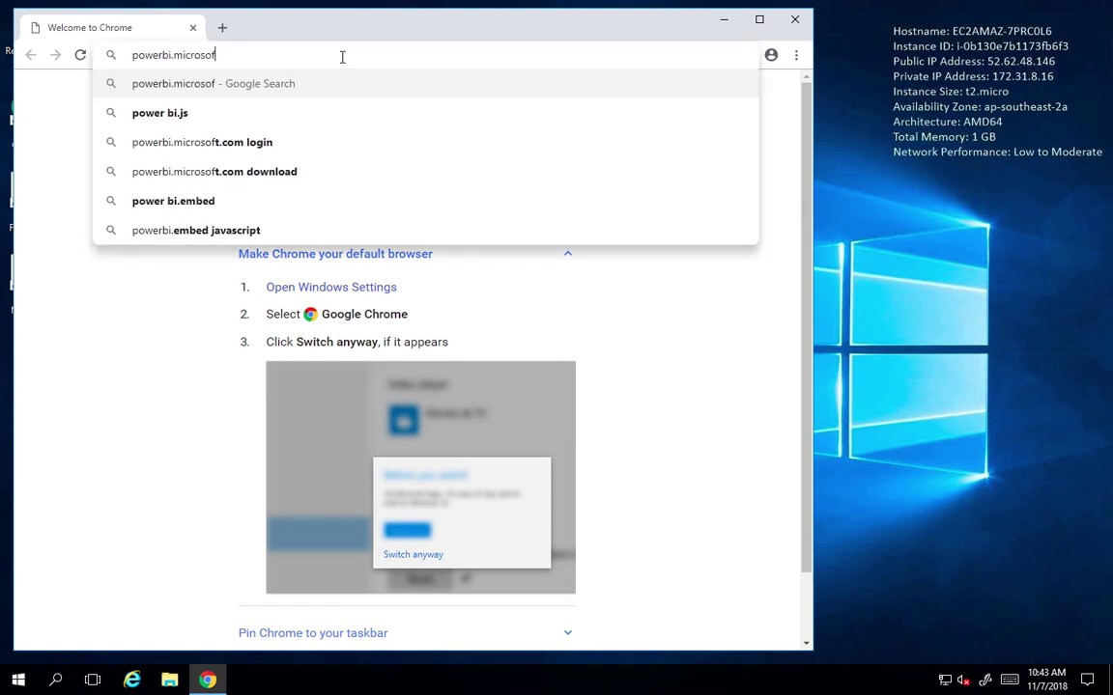
pyautogui.write('om')
pyautogui.press('Return')
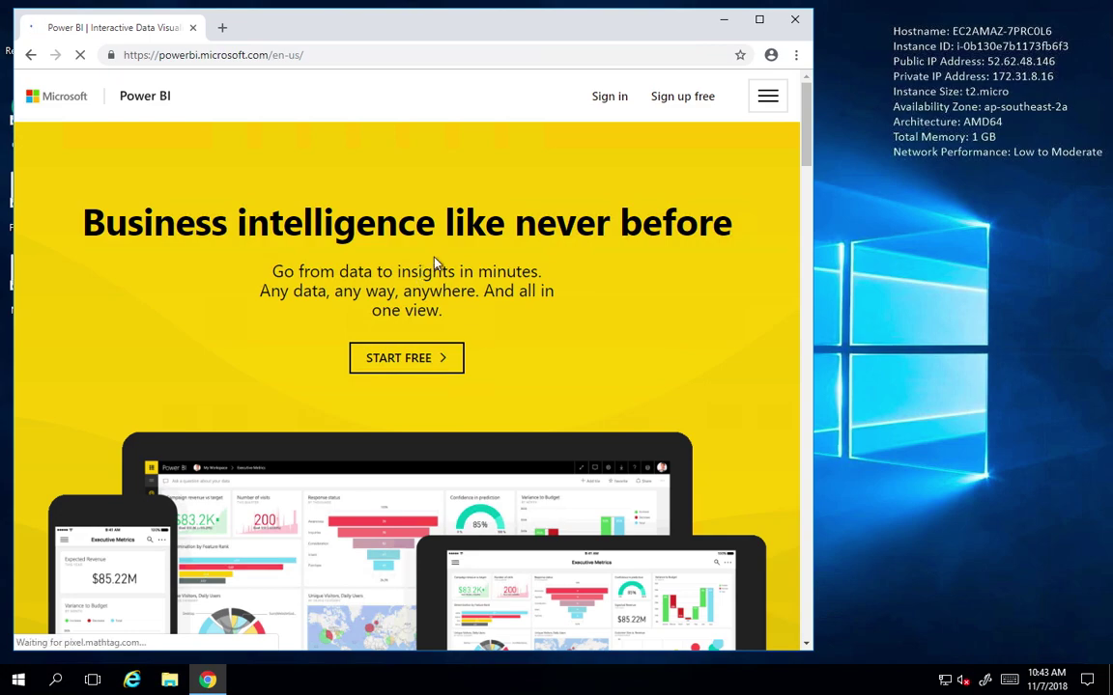
pyautogui.moveTo(807, 101); pyautogui.dragTo(802, 577)
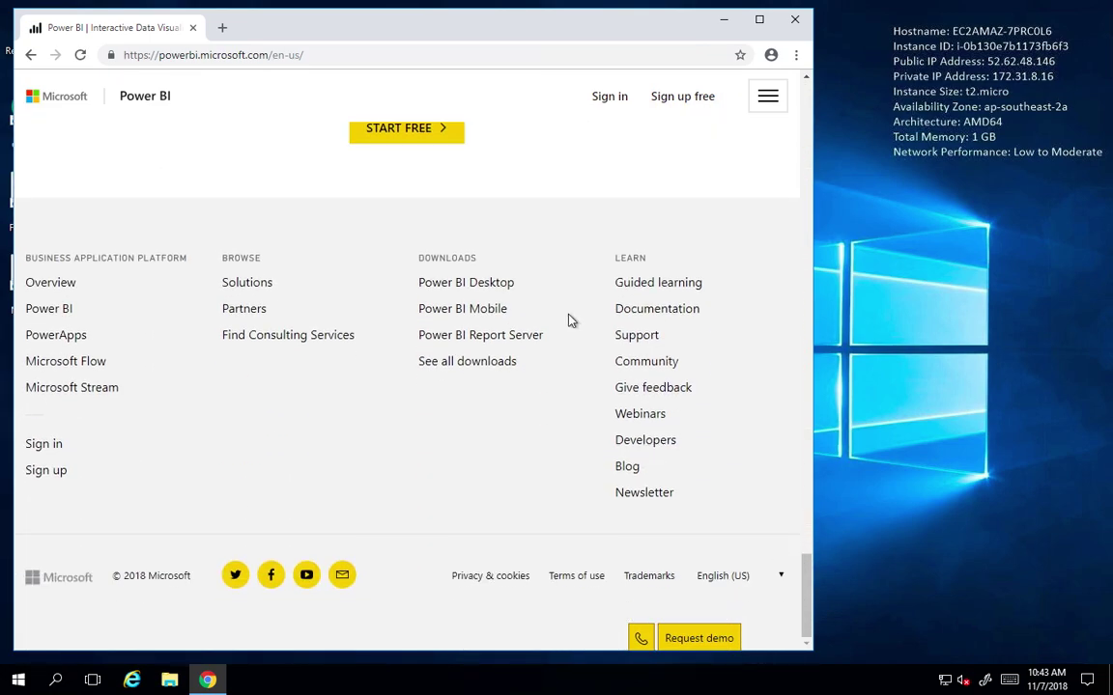
pyautogui.click(483, 282)
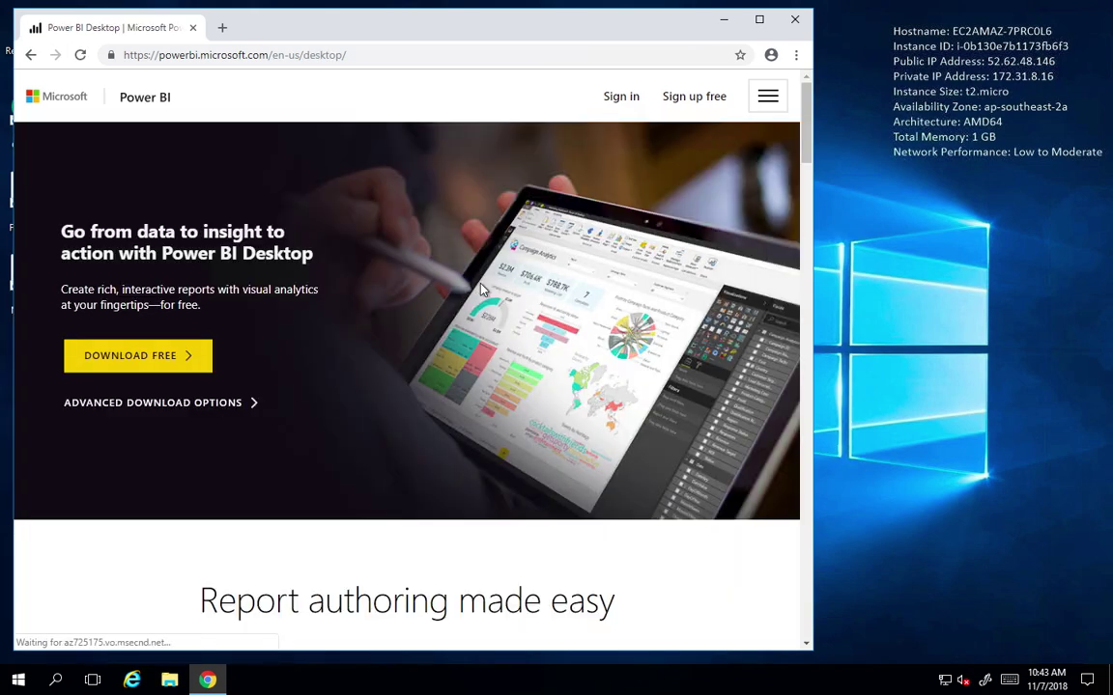
pyautogui.click(193, 406)
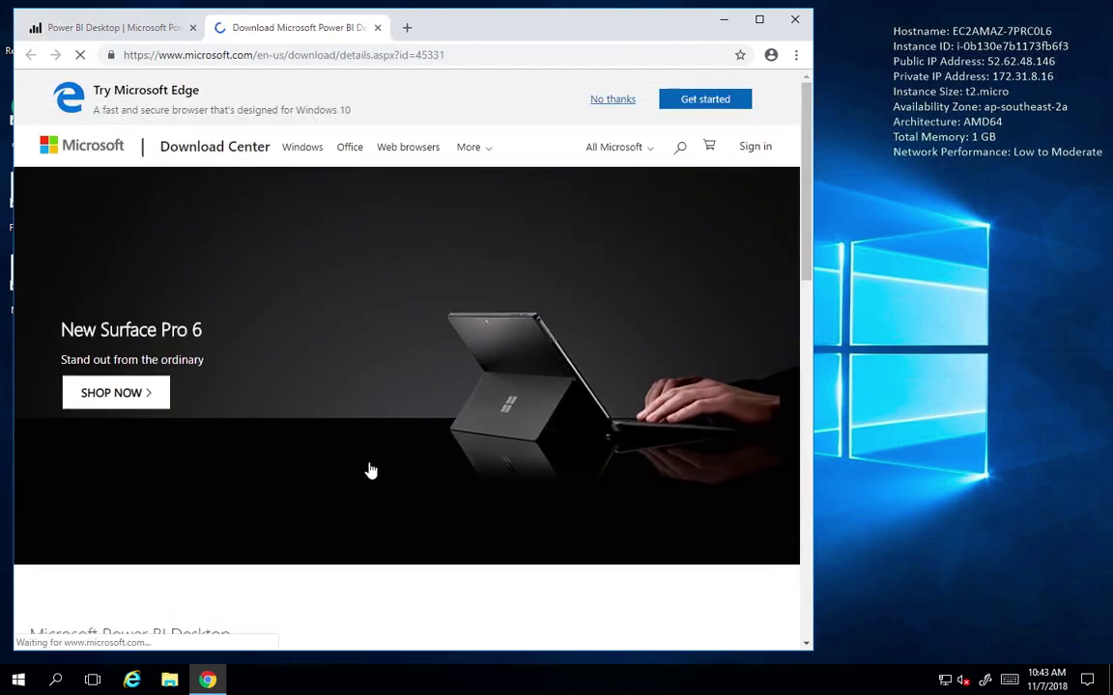
# Download the English 64-bit PBIDesktop_x64.msi installer and view it in Chrome's downloads list.
pyautogui.moveTo(802, 117); pyautogui.dragTo(800, 298)
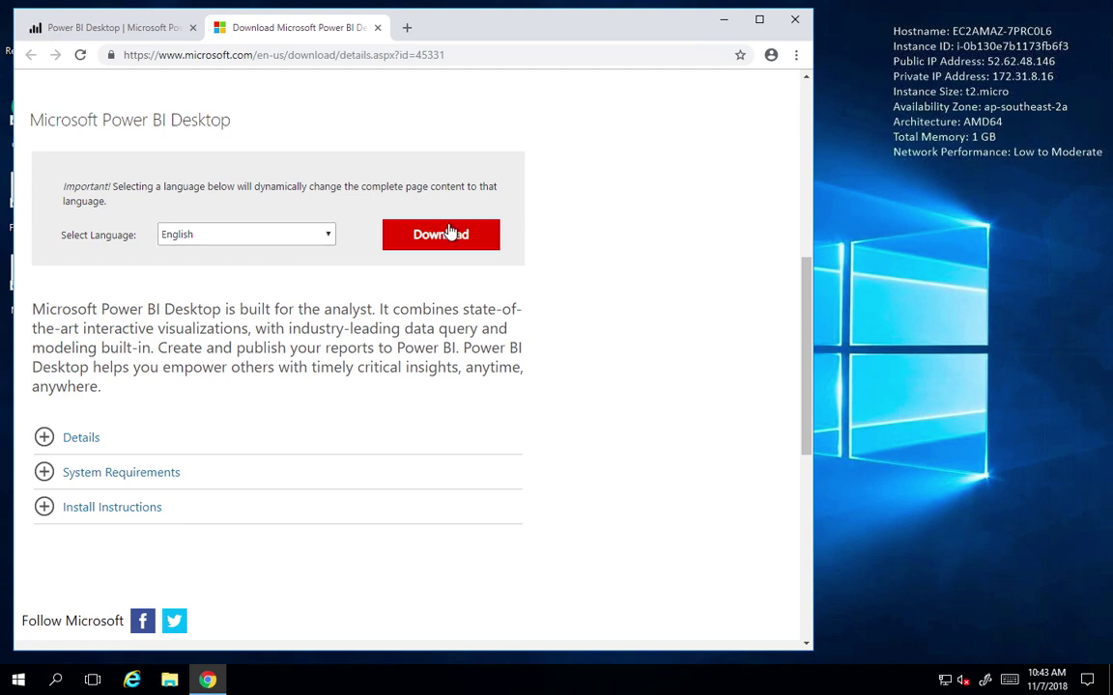
pyautogui.click(294, 235)
pyautogui.click(440, 239)
pyautogui.click(441, 240)
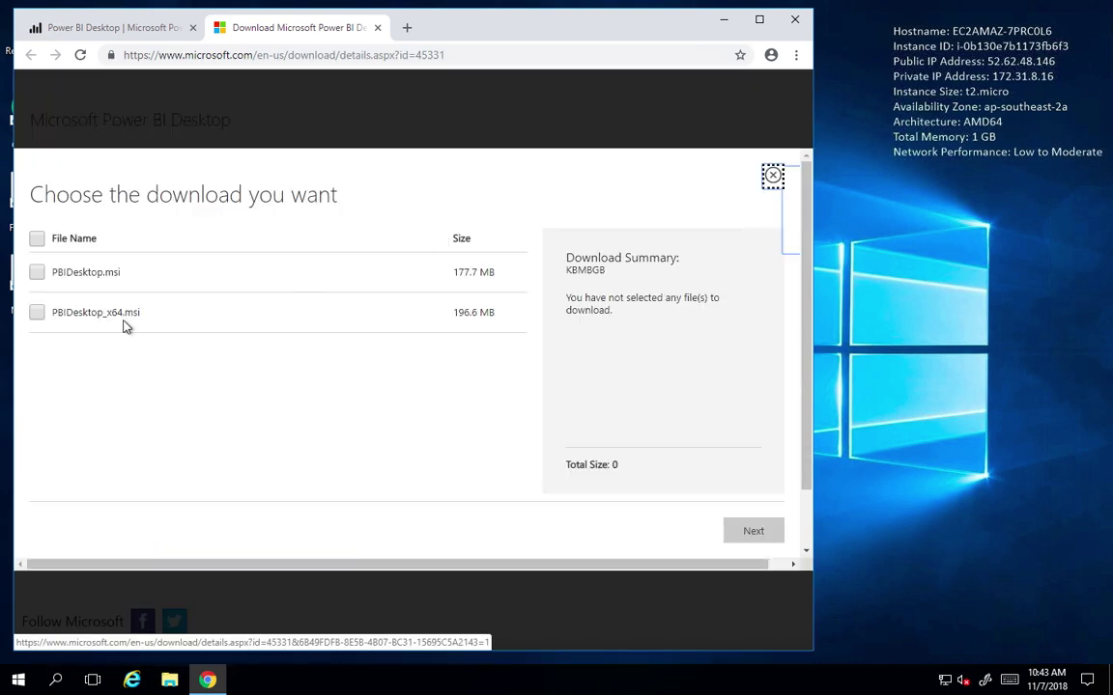
pyautogui.click(38, 313)
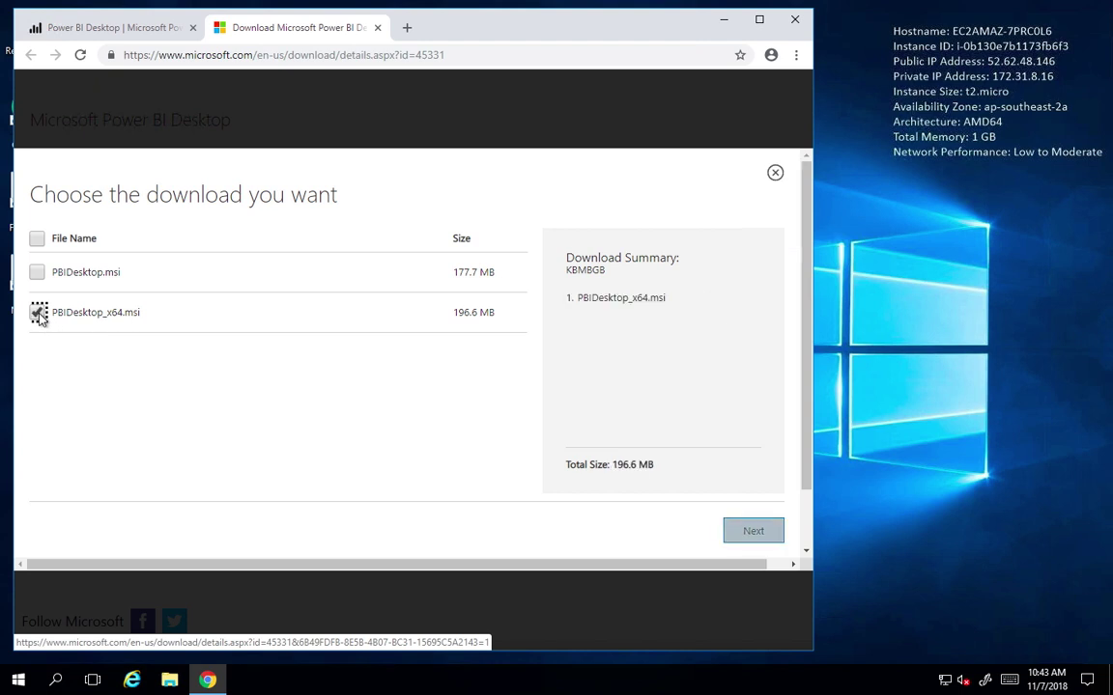
pyautogui.click(751, 532)
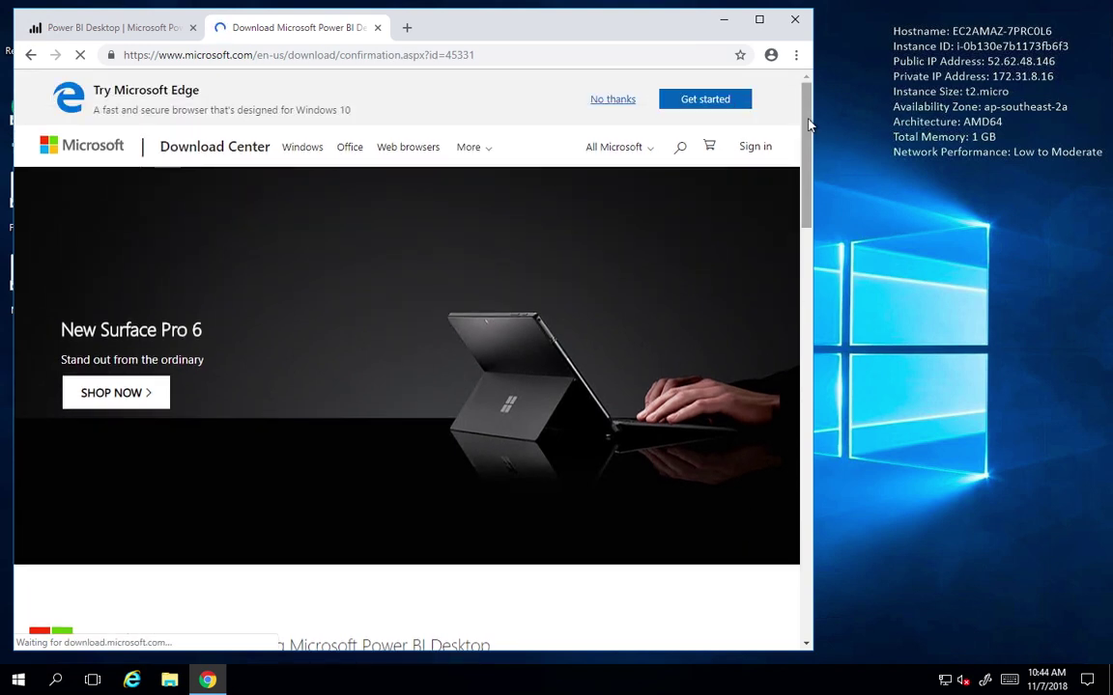
pyautogui.hotkey('ctrl', 'j')
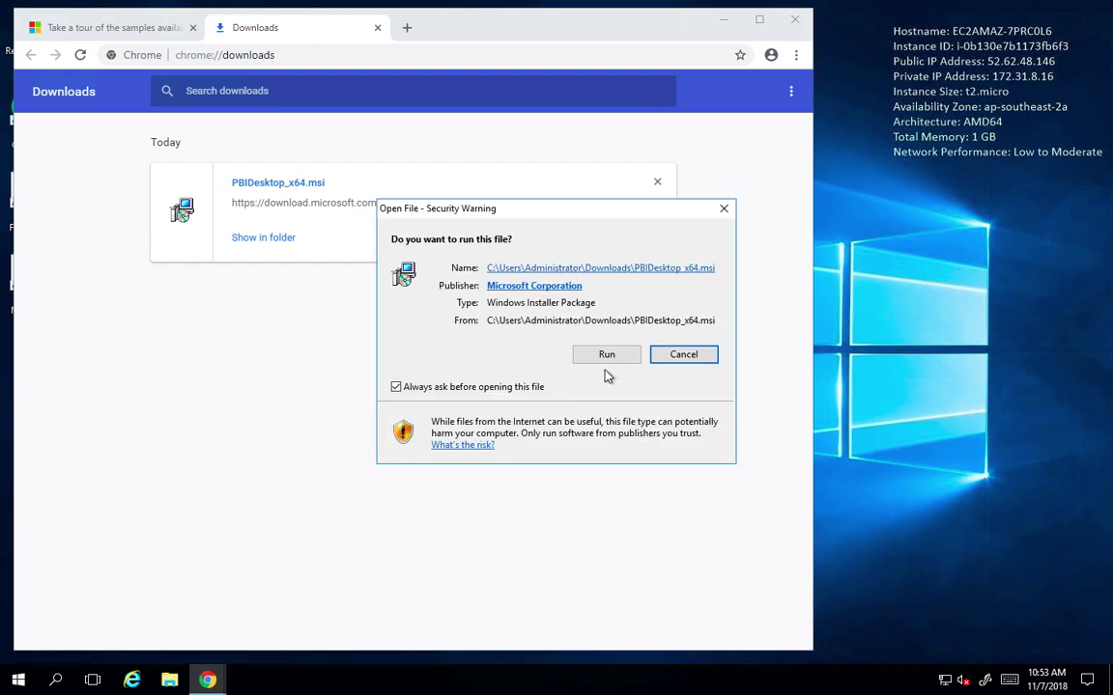
# Run PBIDesktop_x64.msi and install Power BI Desktop (x64) through the setup wizard.
pyautogui.click(608, 356)
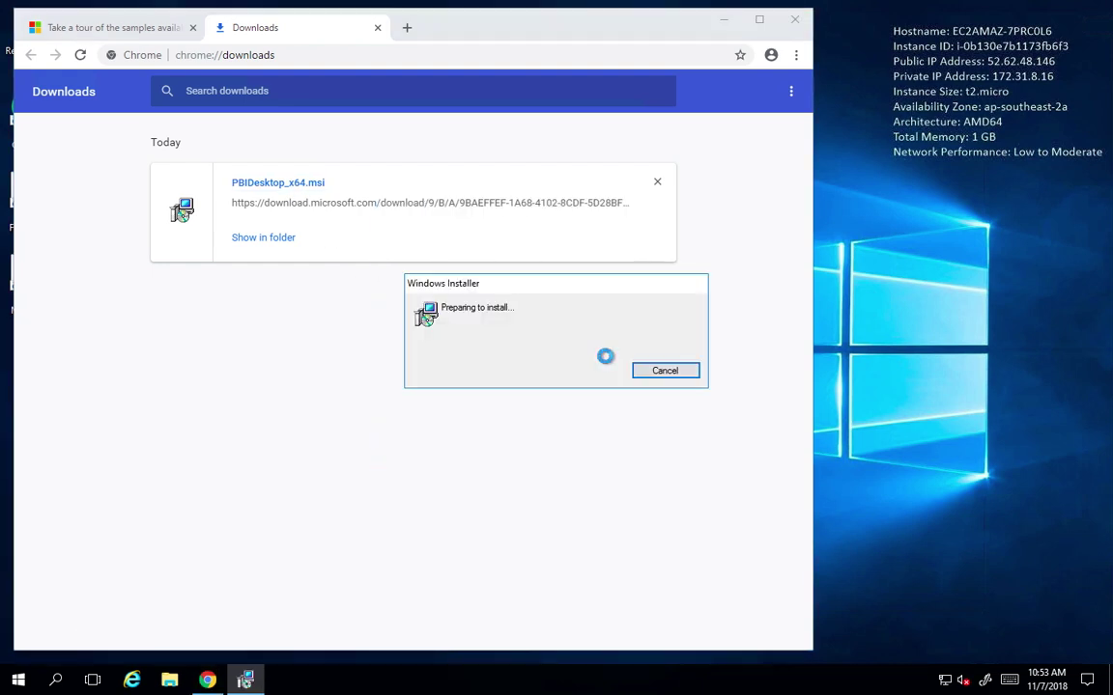
pyautogui.click(639, 460)
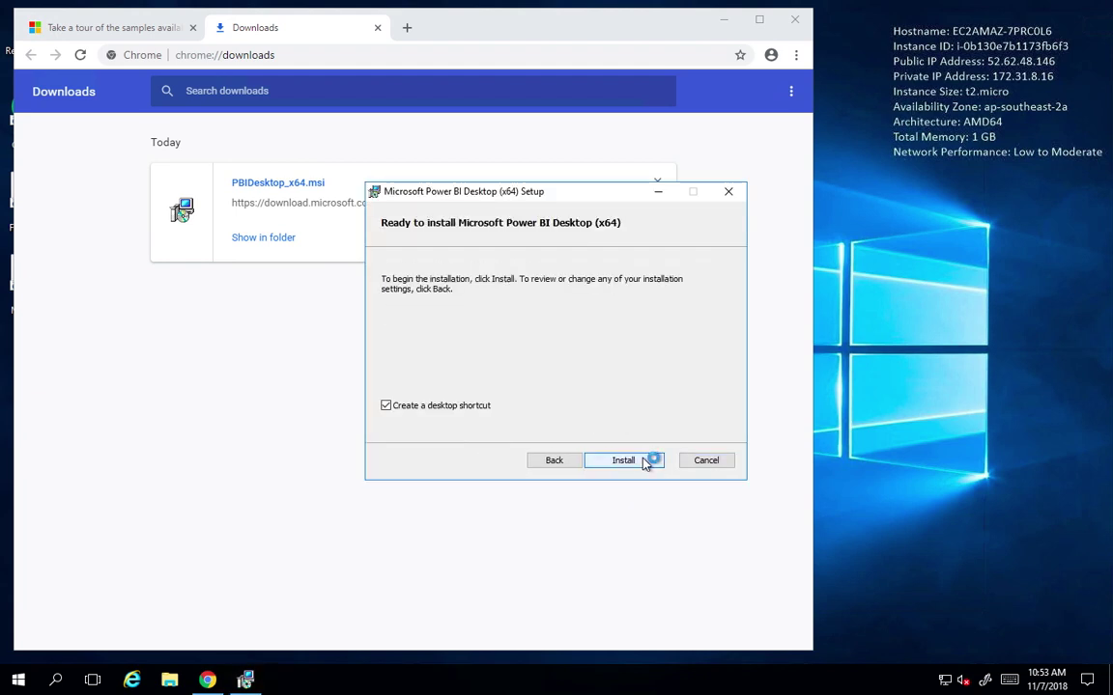
pyautogui.click(644, 462)
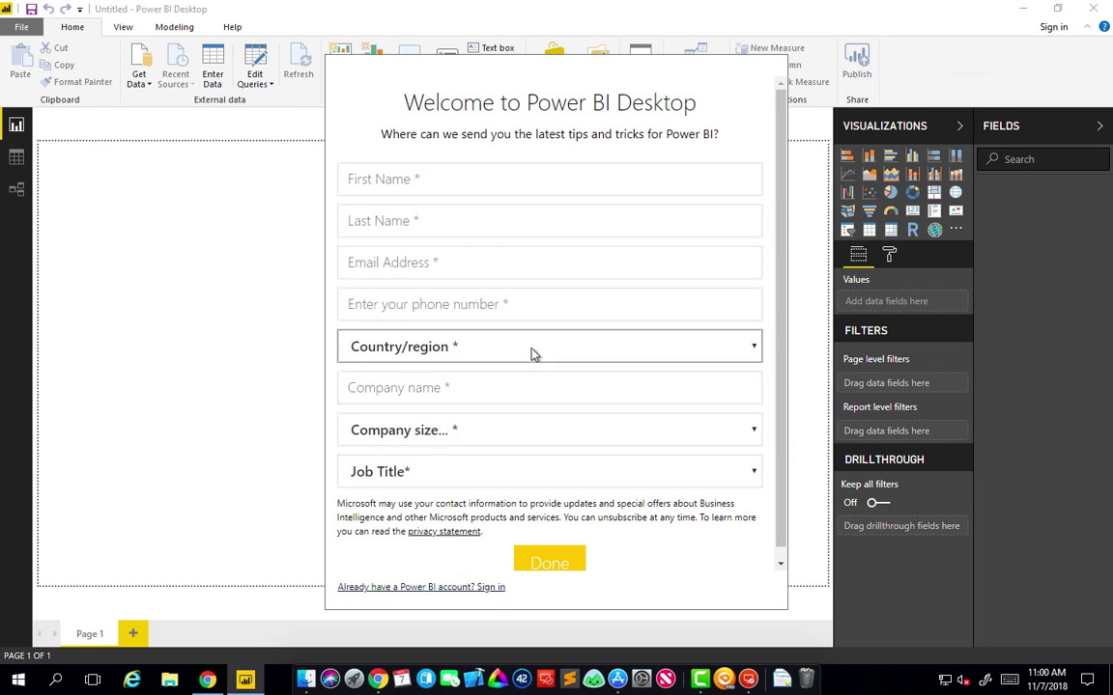
# Sign in to Power BI Desktop with the existing account's e-mail and password.
pyautogui.click(492, 587)
pyautogui.press('Return')
pyautogui.write('********')
pyautogui.click(658, 338)
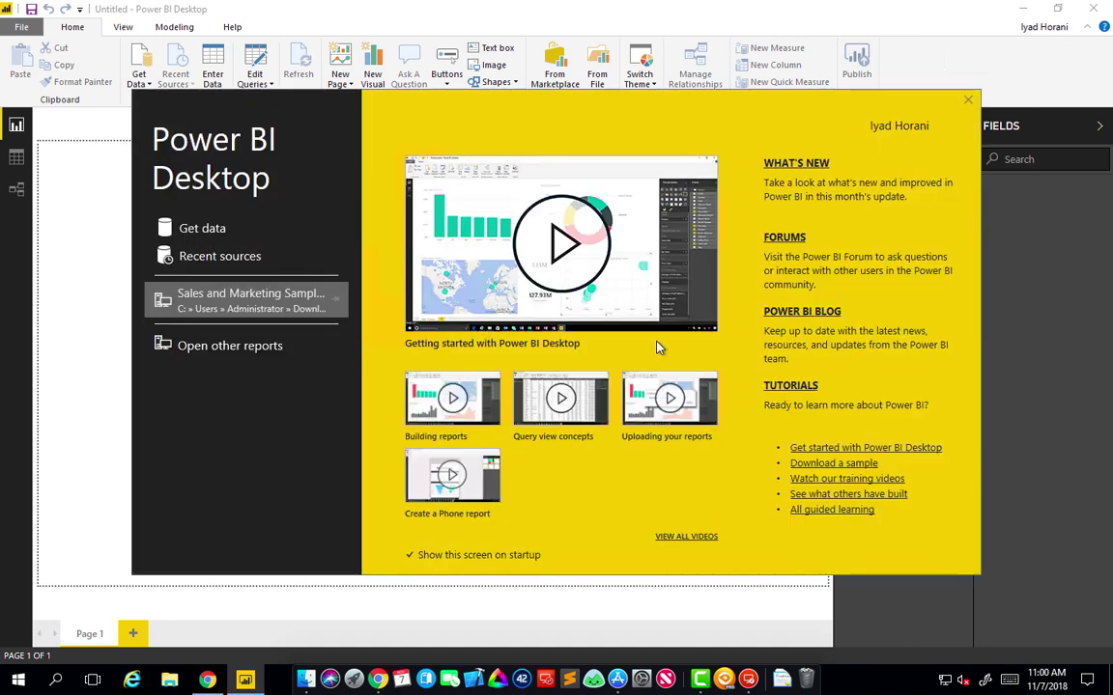
# Close the welcome splash screen and open the online Power BI samples from Help.
pyautogui.click(969, 102)
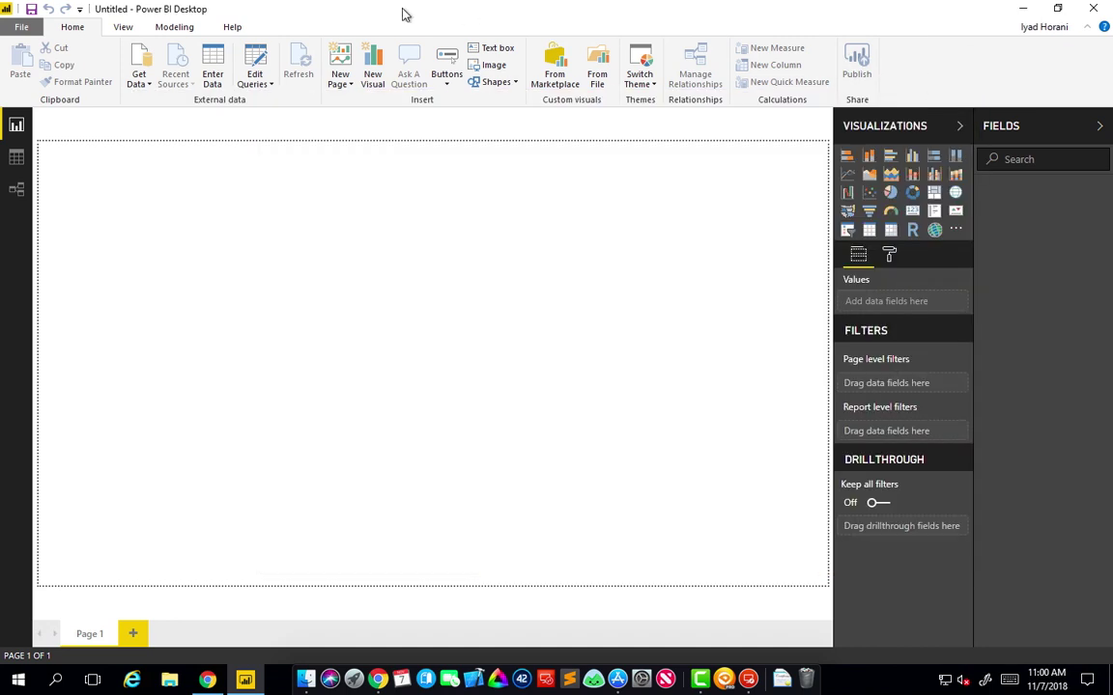
pyautogui.click(232, 29)
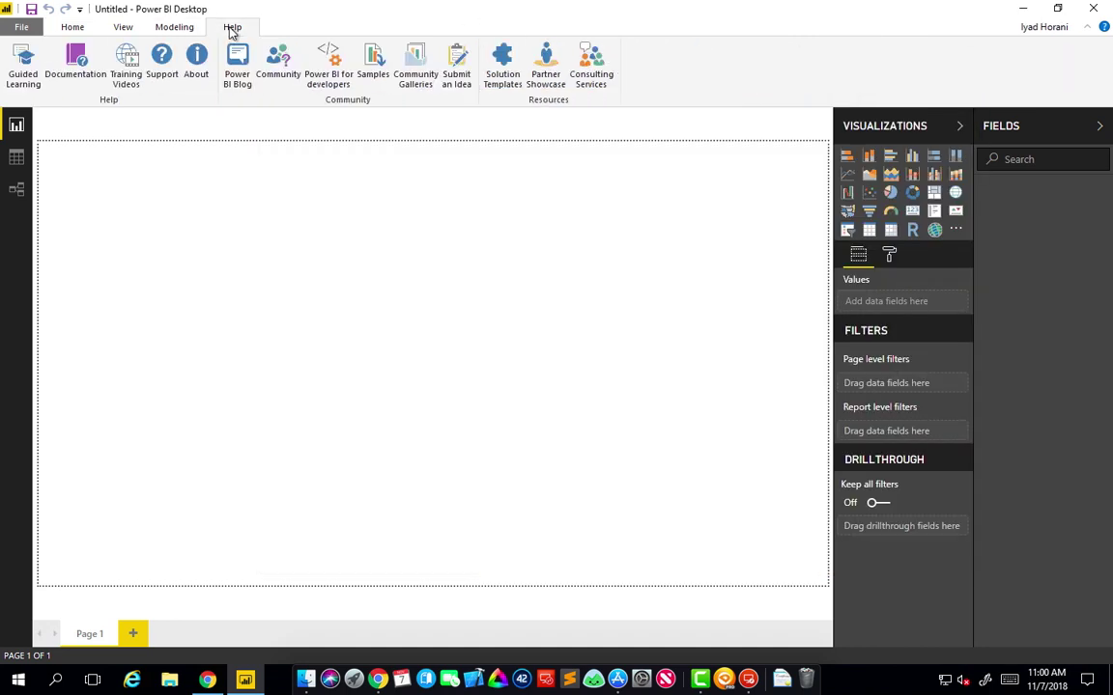
pyautogui.click(376, 58)
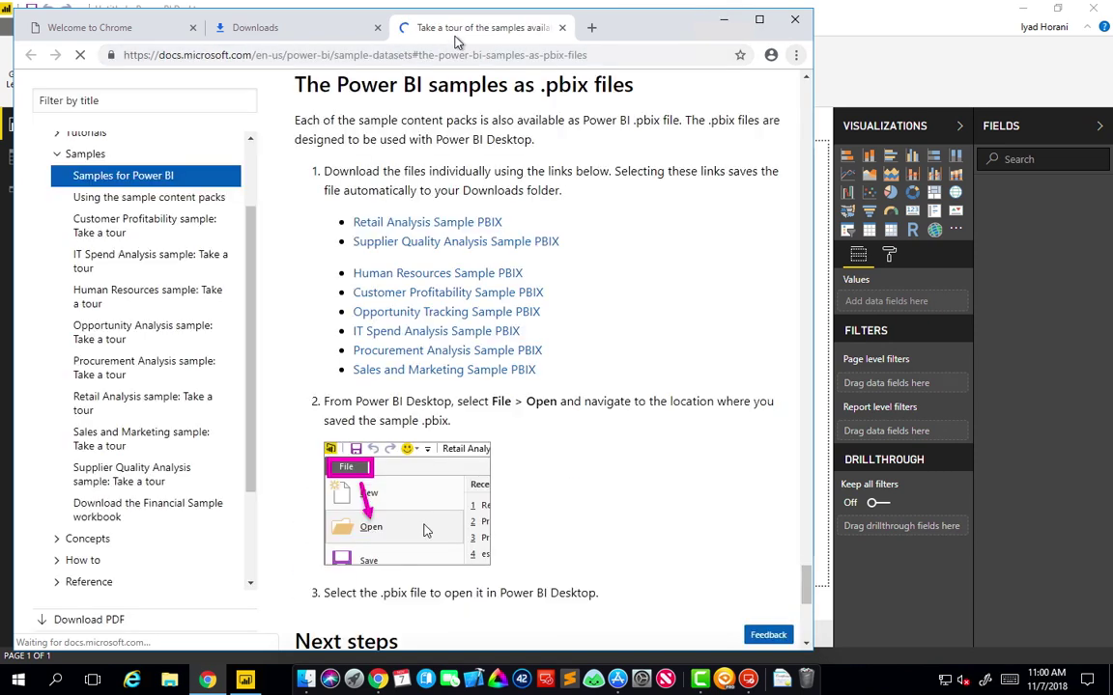
# Download the Sales and Marketing Sample PBIX, close the empty Power BI window, and open the file.
pyautogui.click(411, 373)
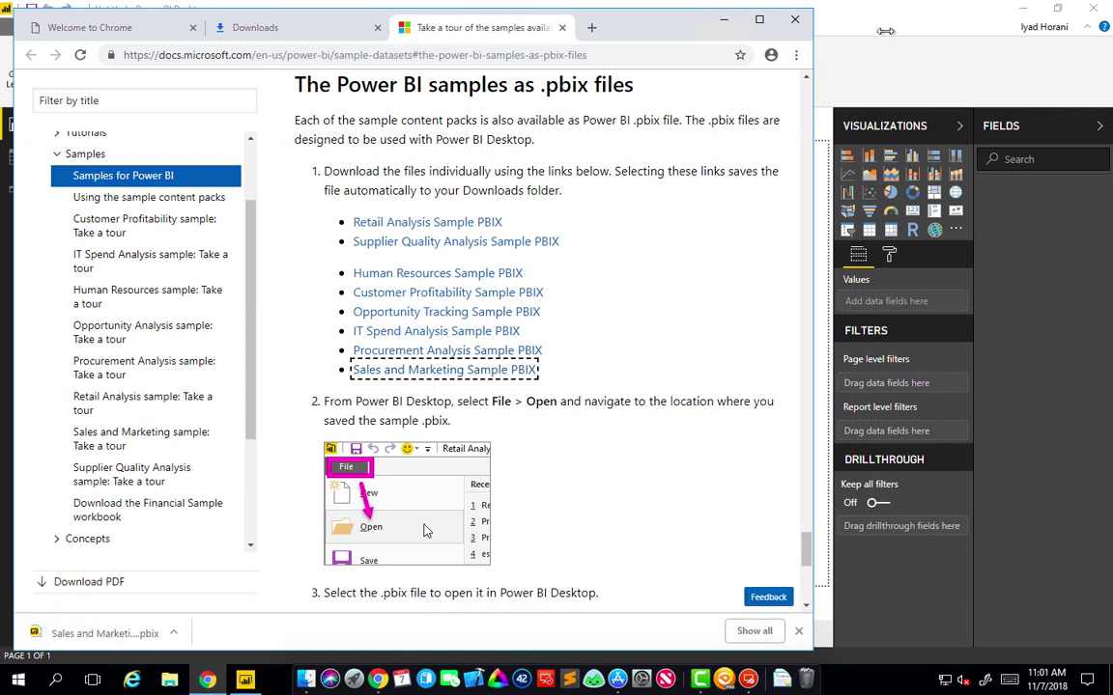
pyautogui.click(831, 62)
pyautogui.click(1092, 8)
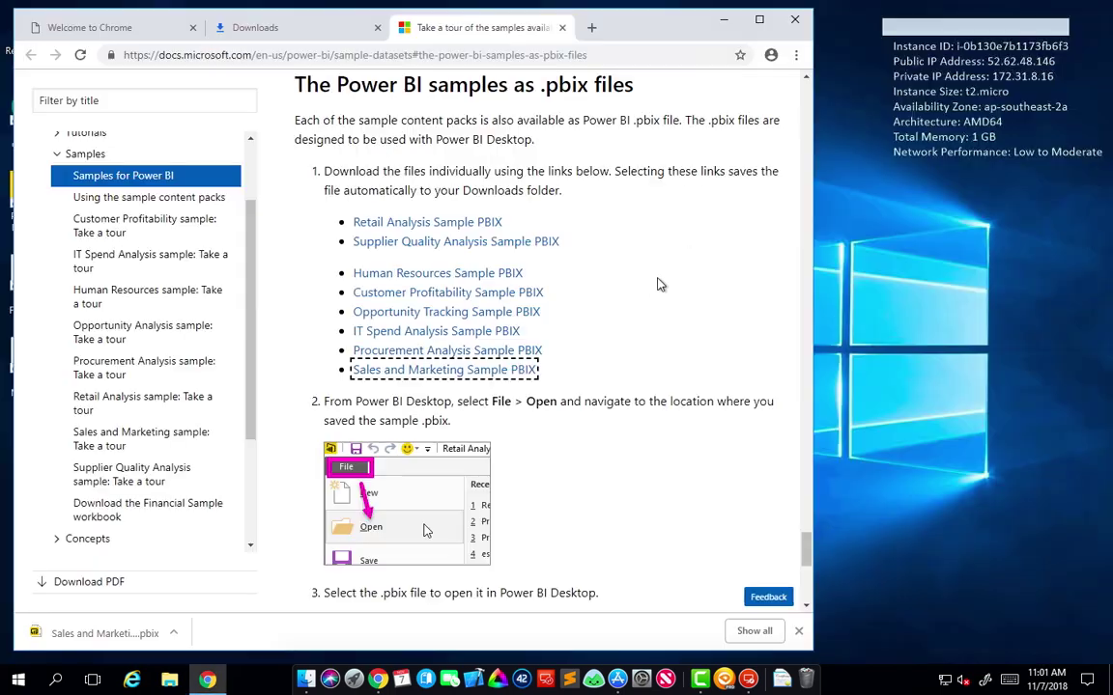
pyautogui.click(104, 633)
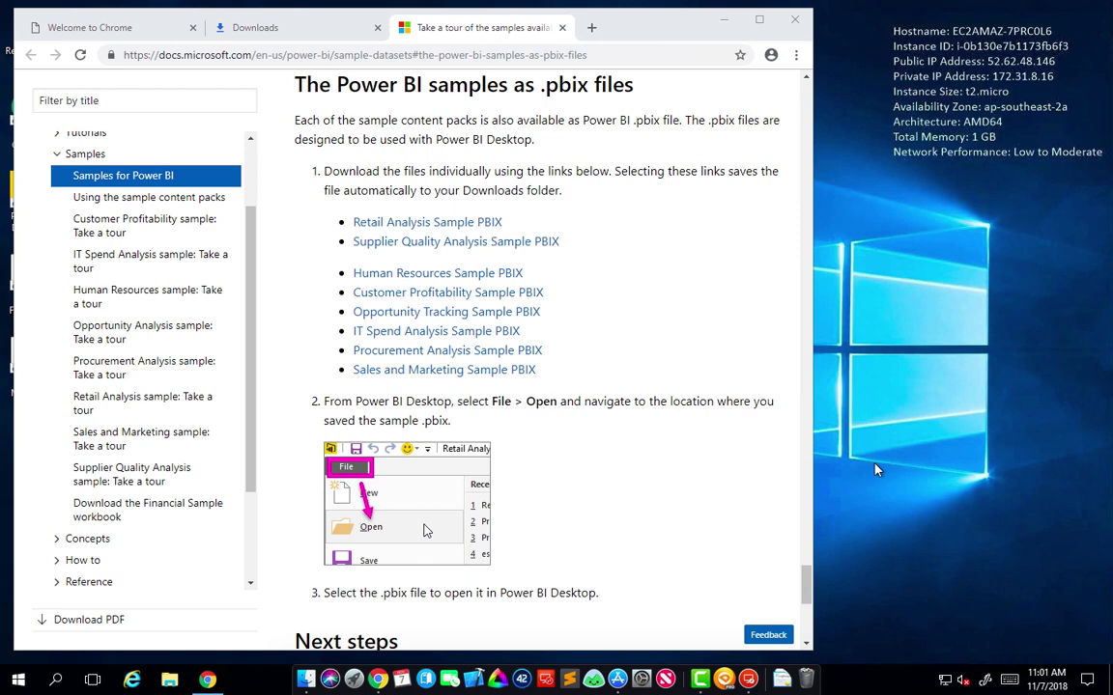
# Check the sample loading in Power BI, then minimize and close Chrome.
pyautogui.hotkey('alt', 'Tab')
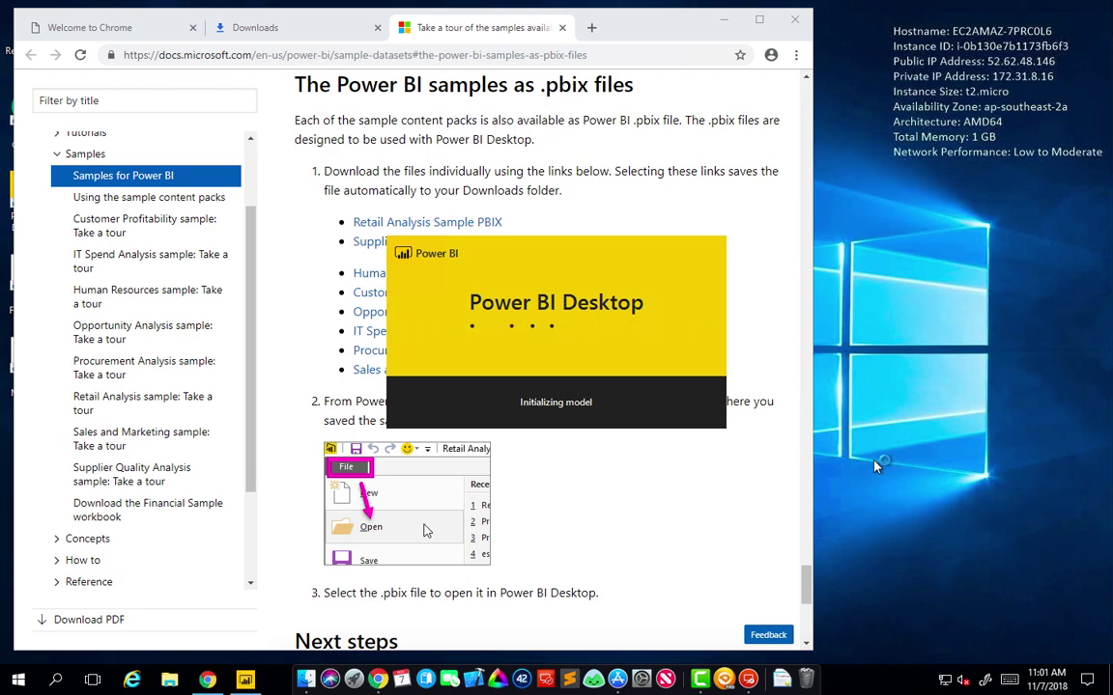
pyautogui.hotkey('alt', 'Tab')
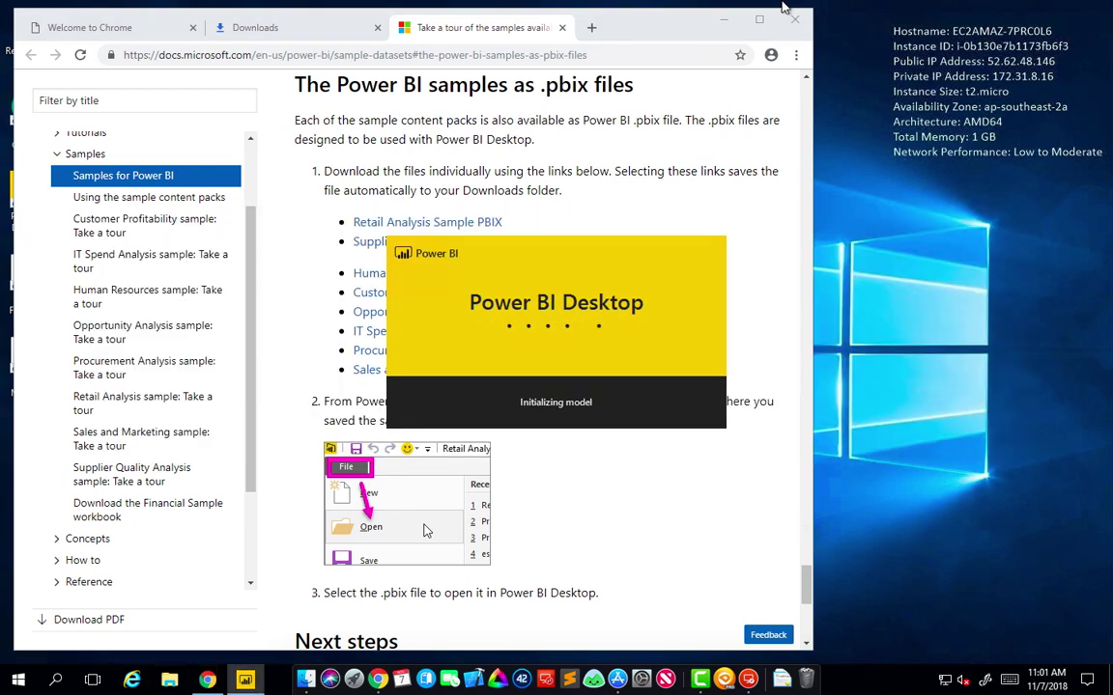
pyautogui.click(726, 23)
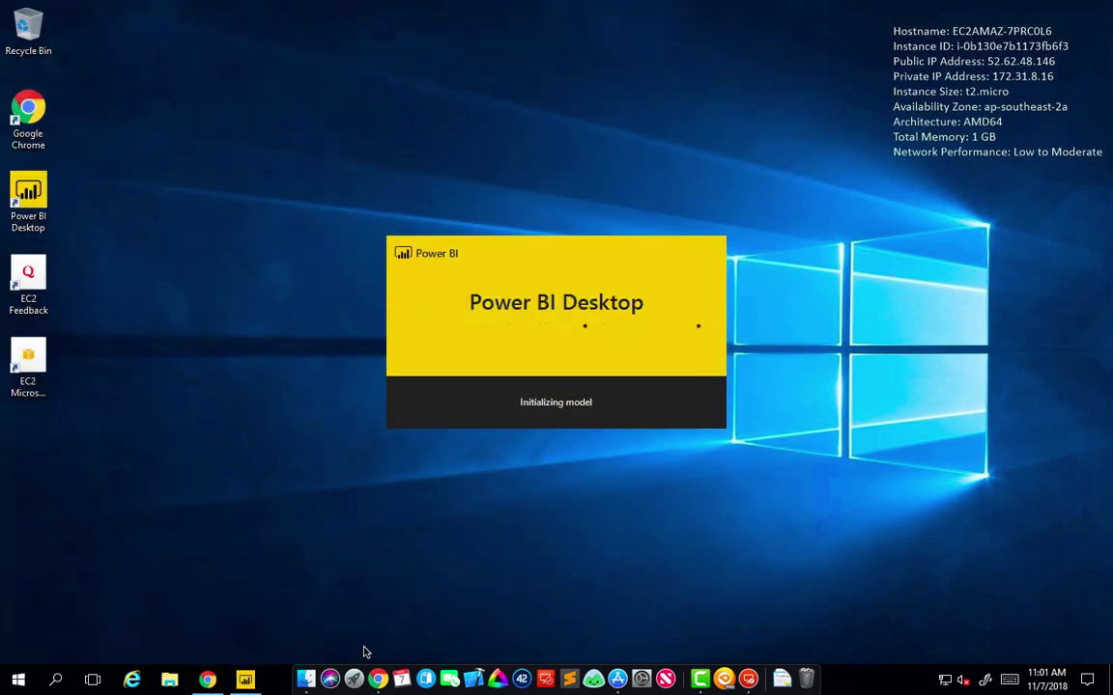
pyautogui.click(207, 680)
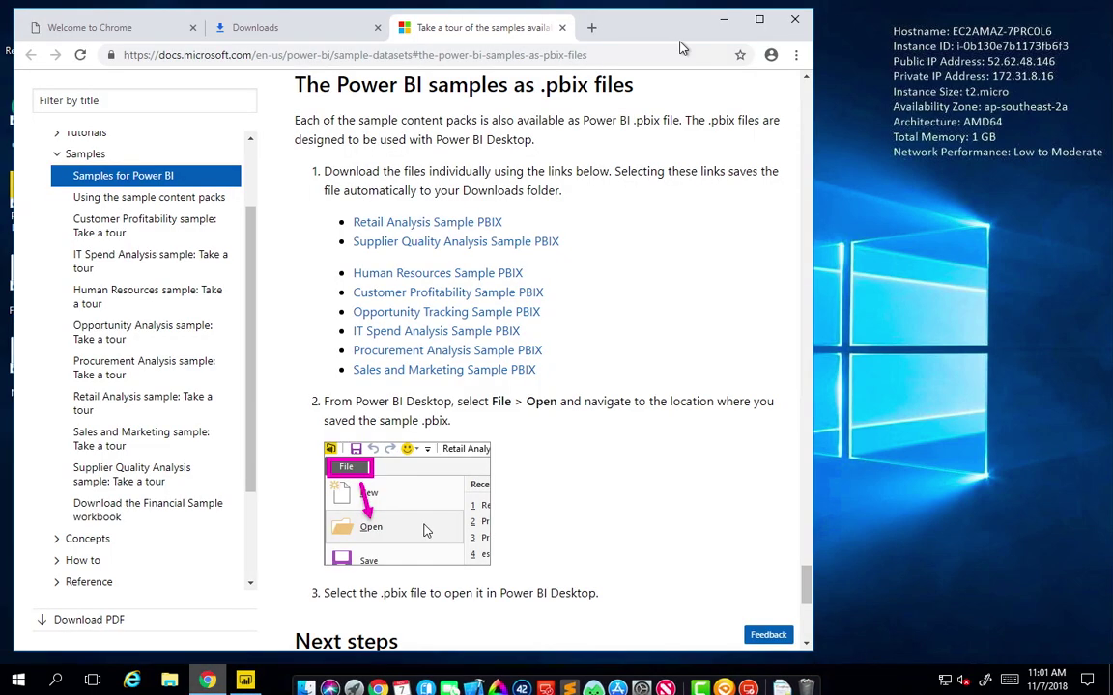
pyautogui.click(798, 23)
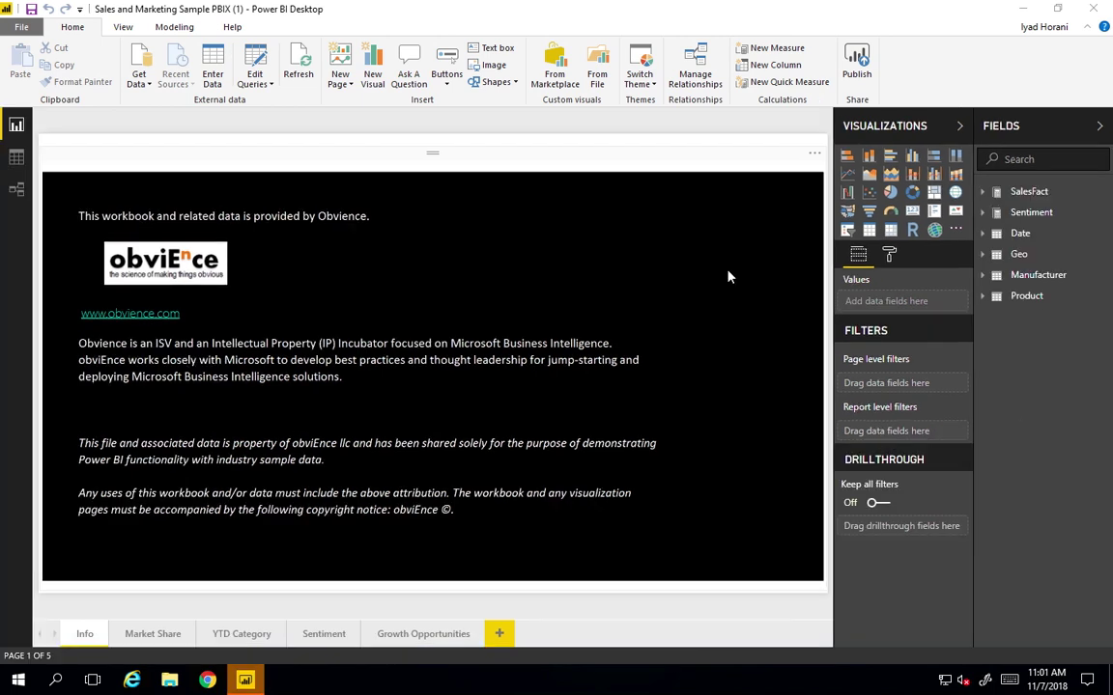
# View the Market Share page, then the YTD Category Trend Analysis page (page 3 of 5).
pyautogui.click(153, 635)
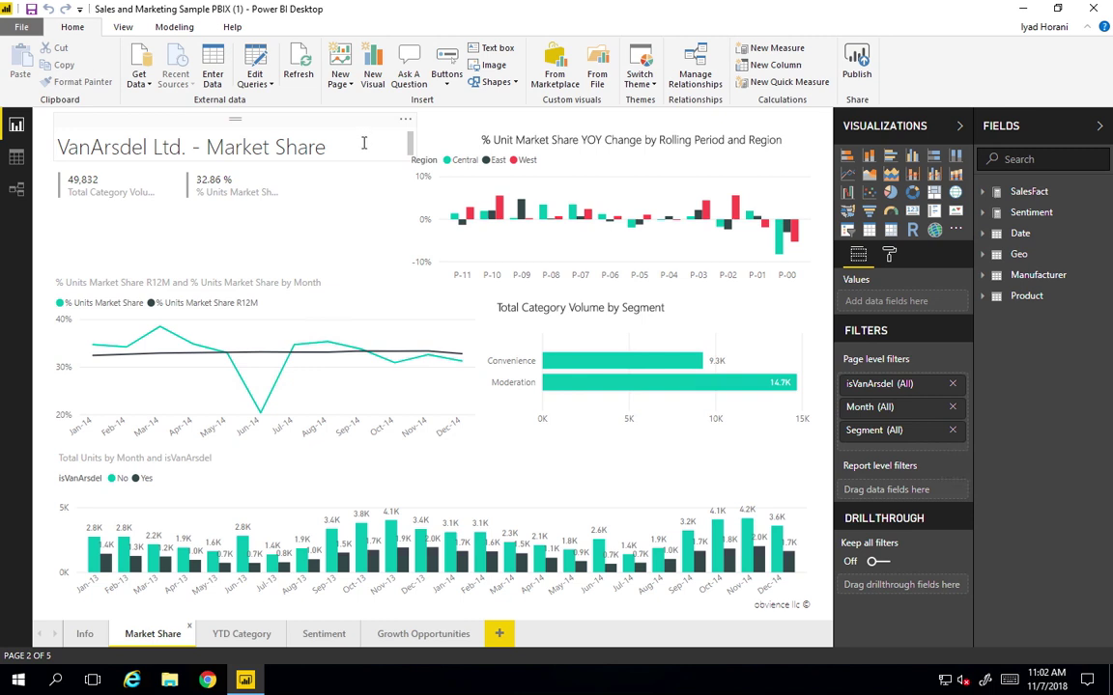
pyautogui.click(232, 638)
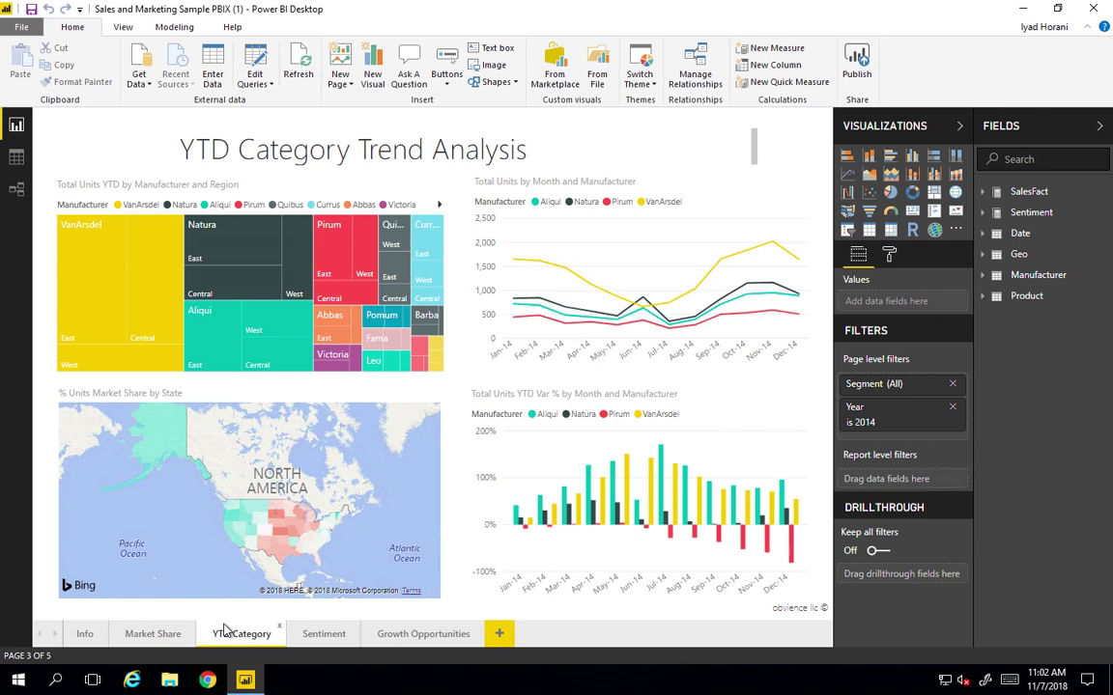
# Start a server restart from Start > Power, then cancel it at the shutdown-reason prompt.
pyautogui.click(17, 682)
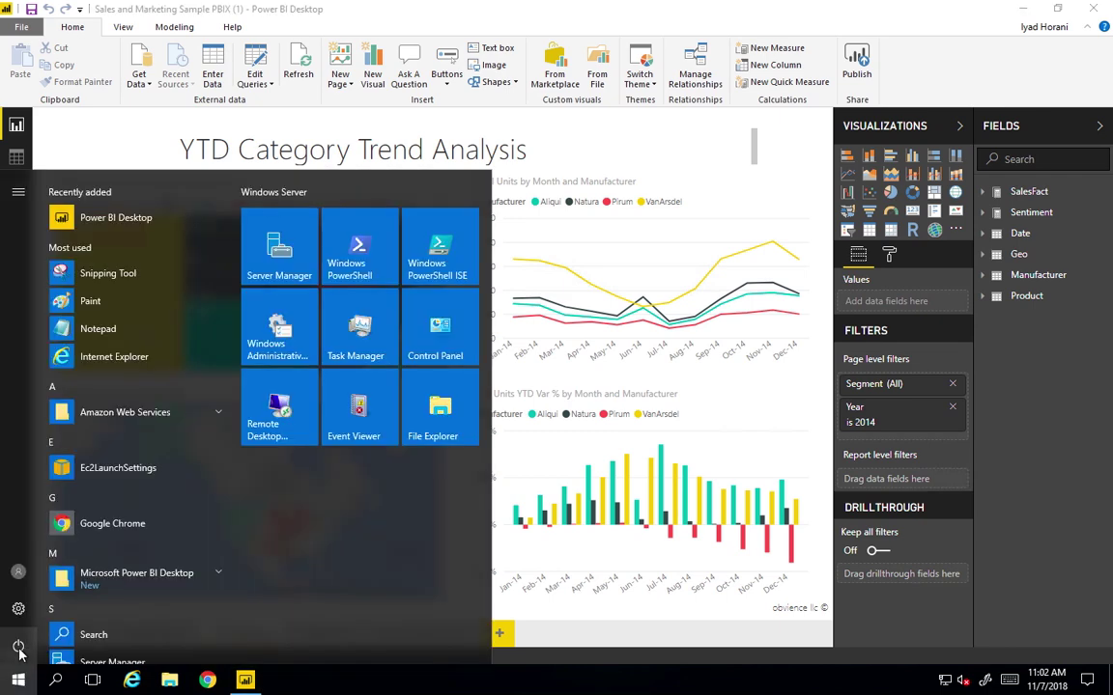
pyautogui.click(19, 647)
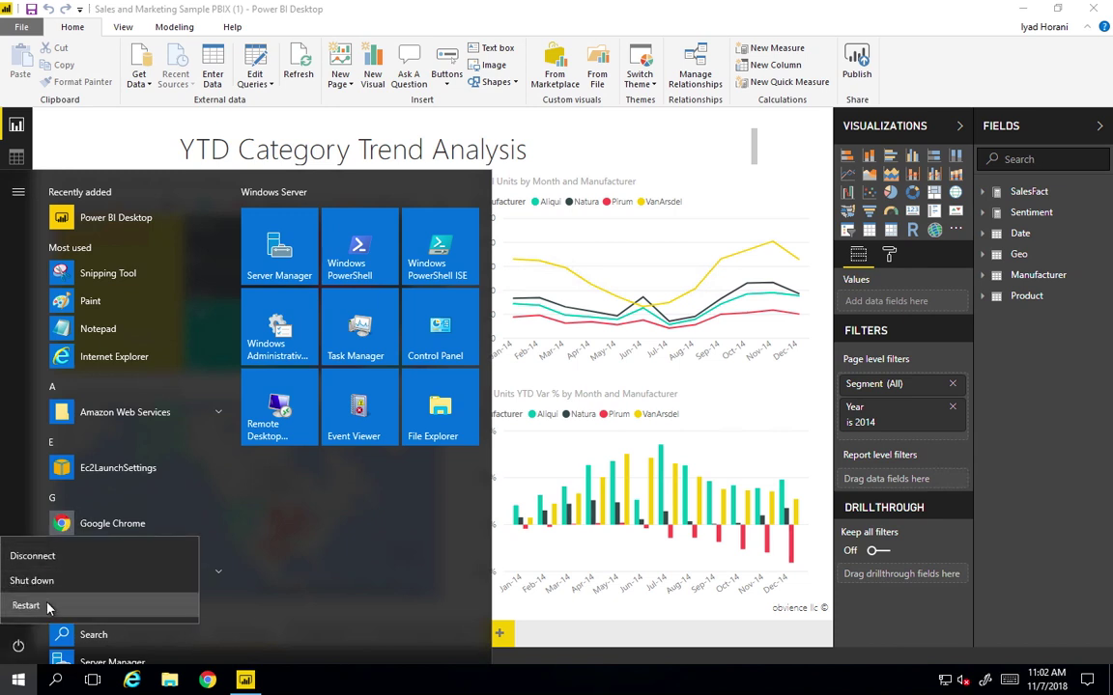
pyautogui.click(38, 522)
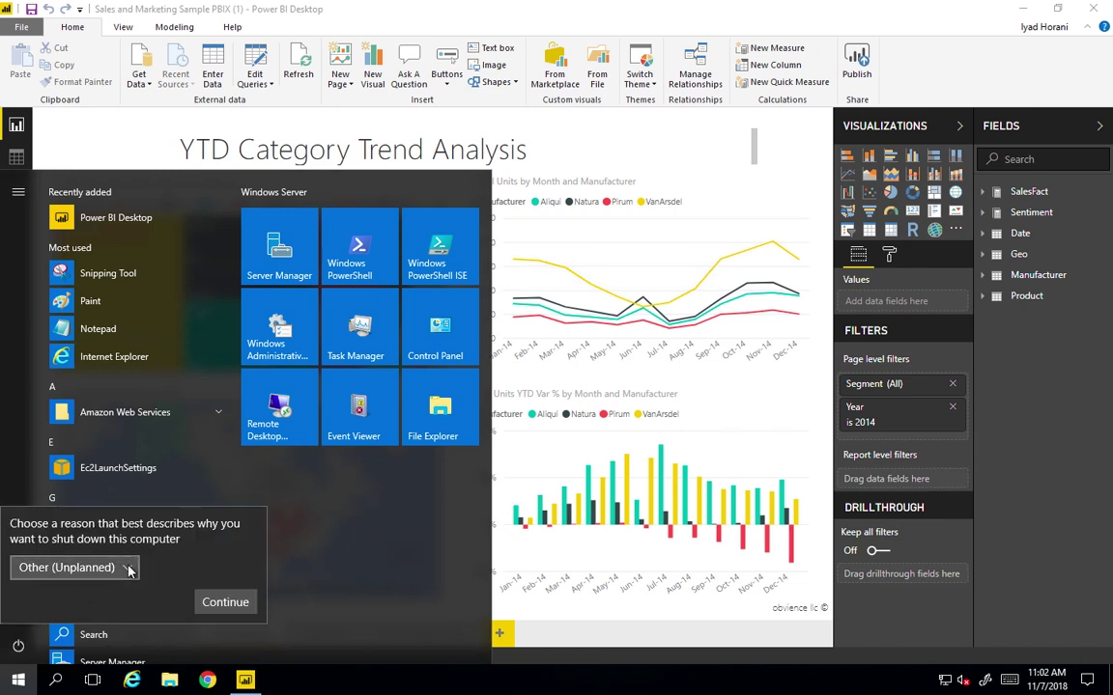
pyautogui.click(116, 518)
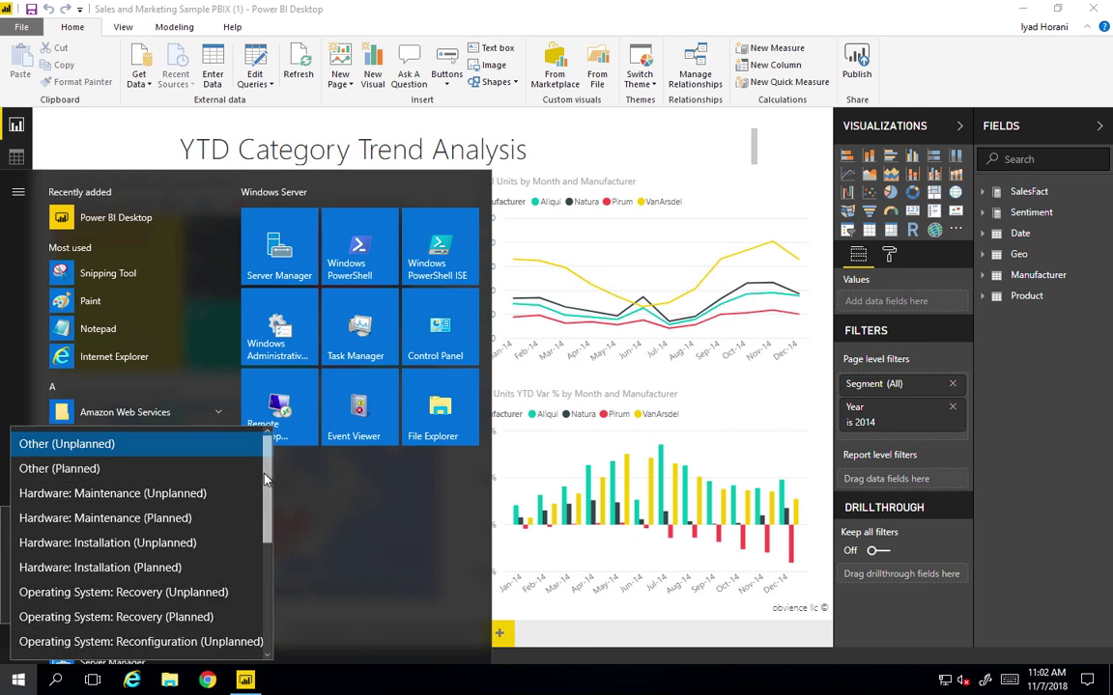
pyautogui.moveTo(268, 470); pyautogui.dragTo(267, 589)
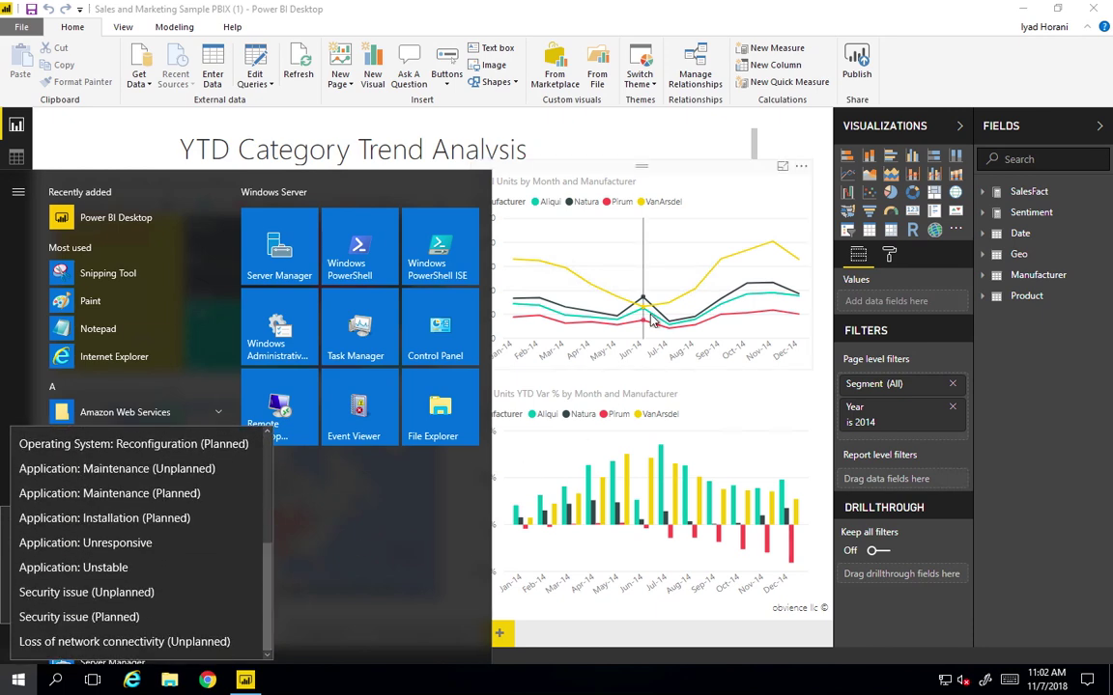
pyautogui.click(935, 66)
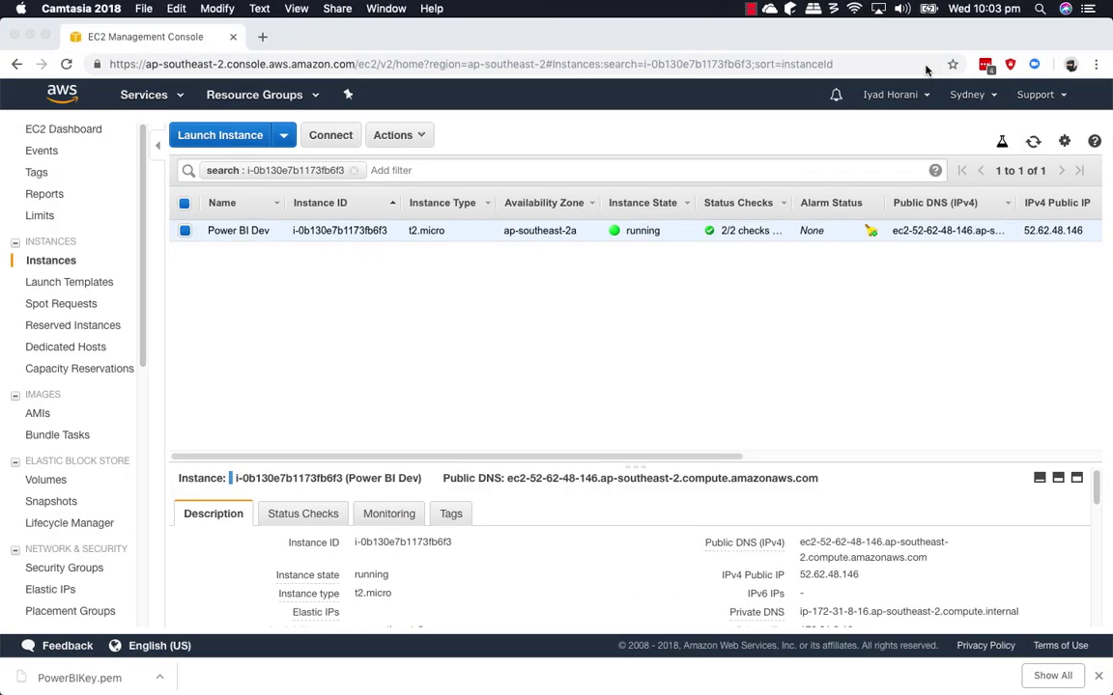
# Launch Microsoft Remote Desktop, connect to Power BI Dev Environment, and accept its unverified certificate.
pyautogui.press('super+Tab')
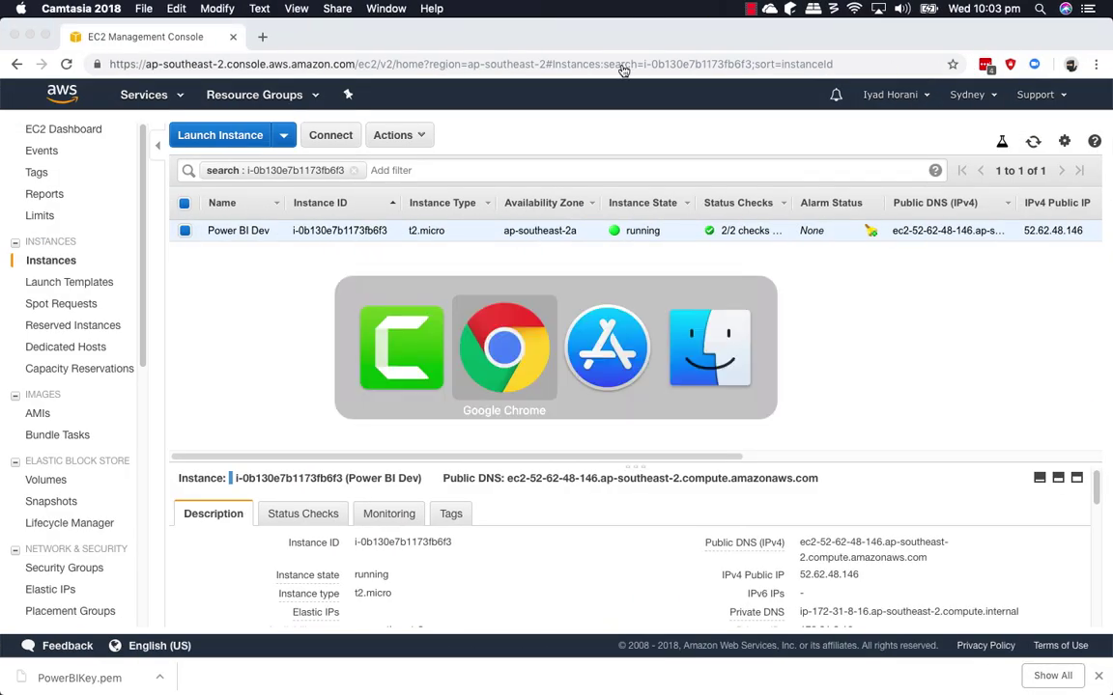
pyautogui.press('super+Tab')
pyautogui.press('super+Tab')
pyautogui.press('super+Tab')
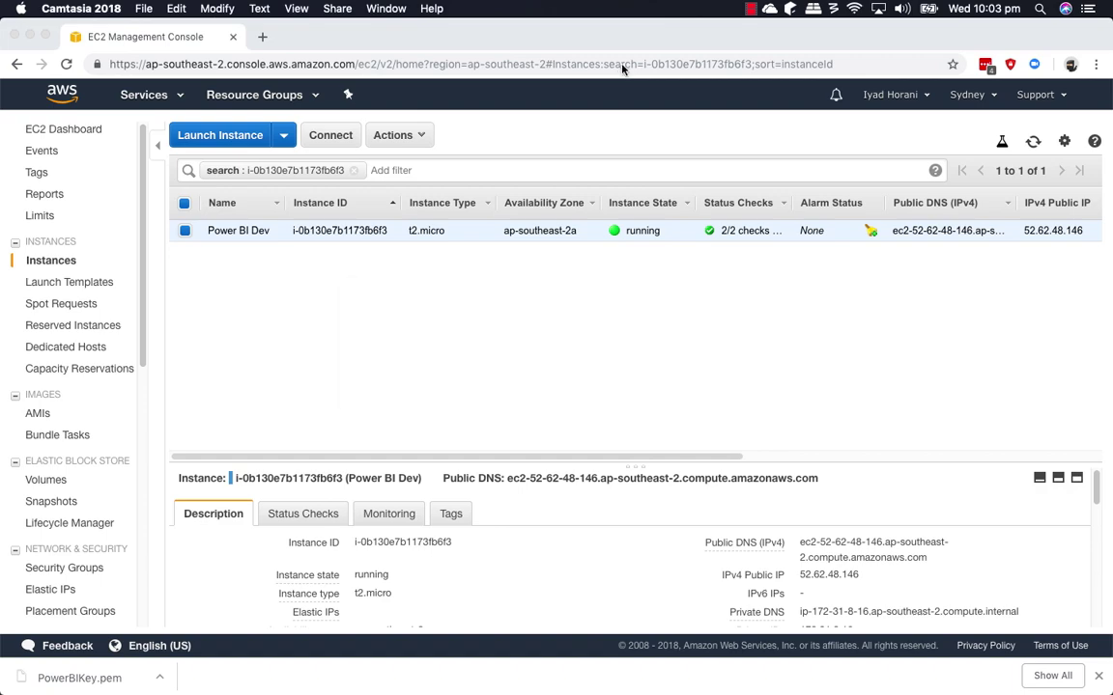
pyautogui.press('F4')
pyautogui.click(838, 430)
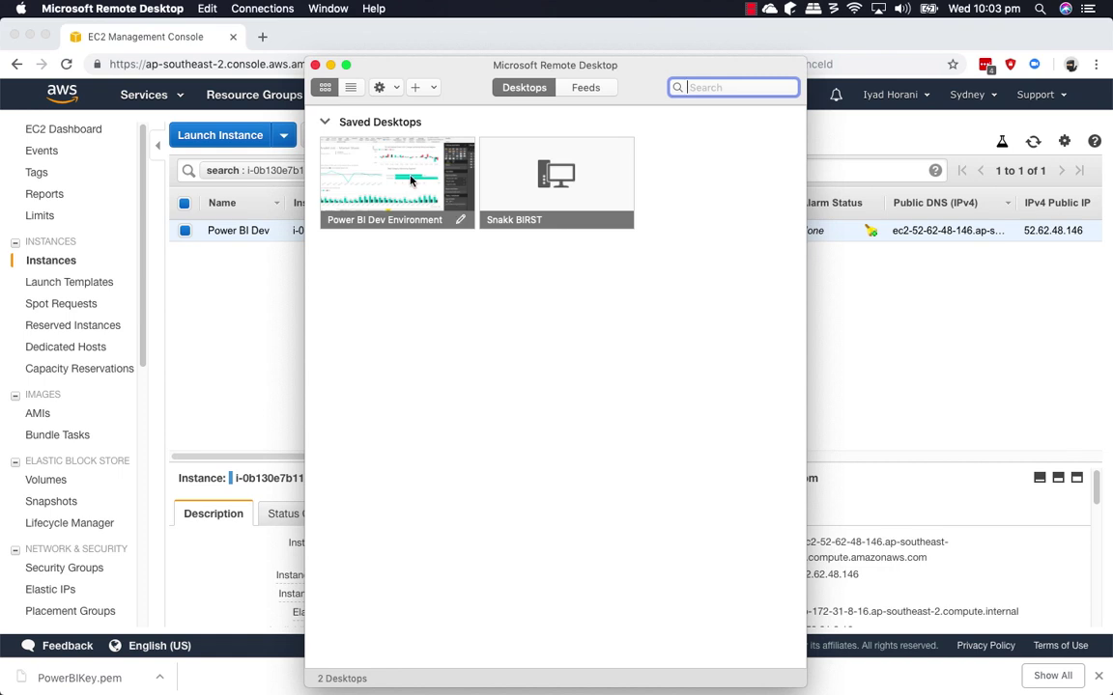
pyautogui.doubleClick(411, 181)
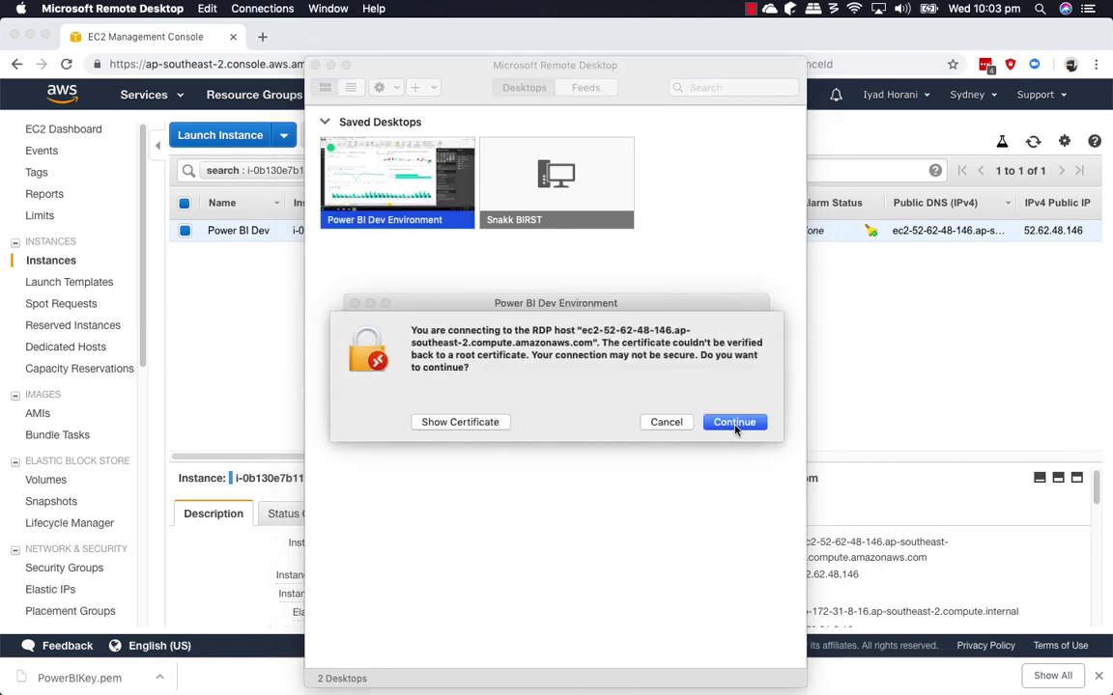
pyautogui.click(734, 423)
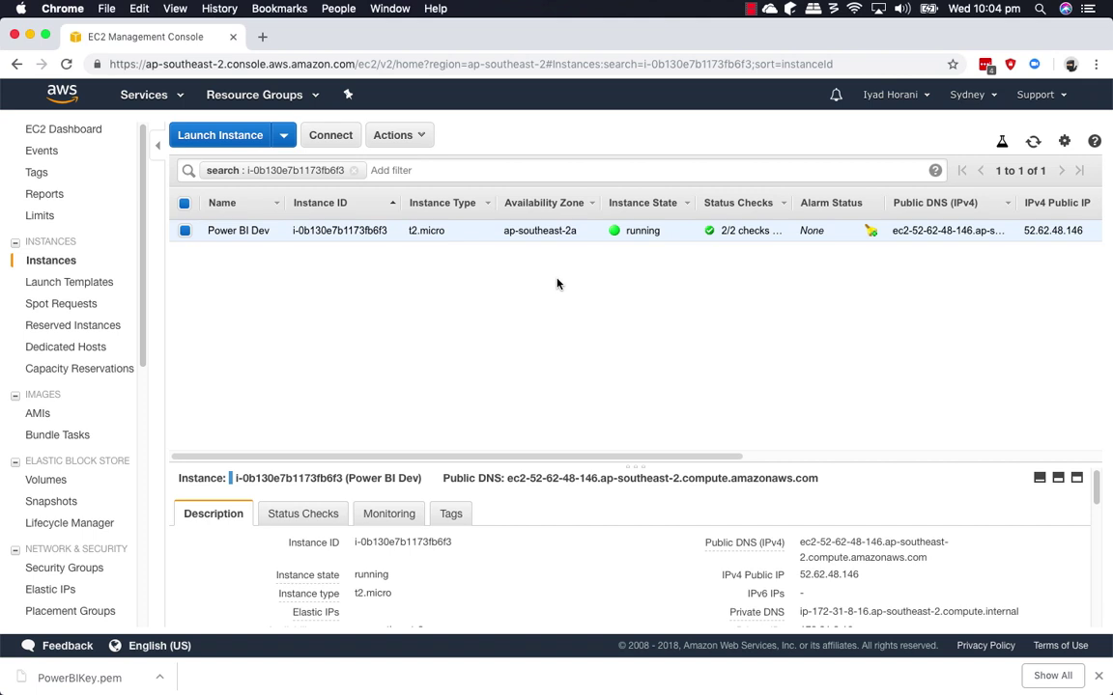
pyautogui.click(415, 136)
pyautogui.moveTo(474, 254)
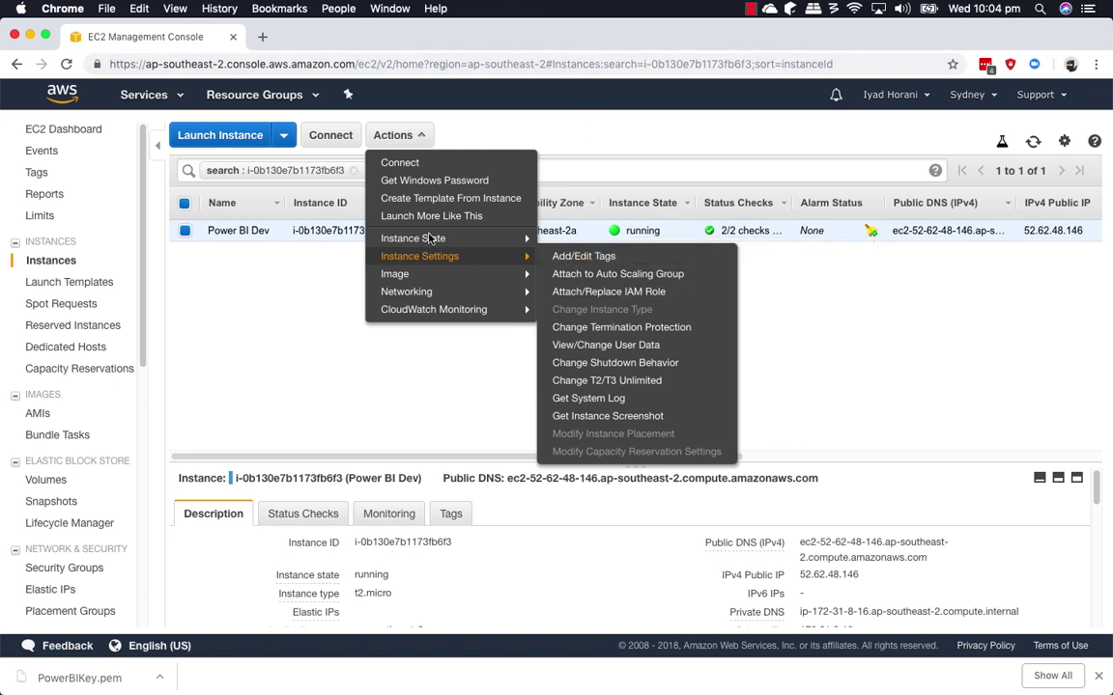
pyautogui.click(409, 376)
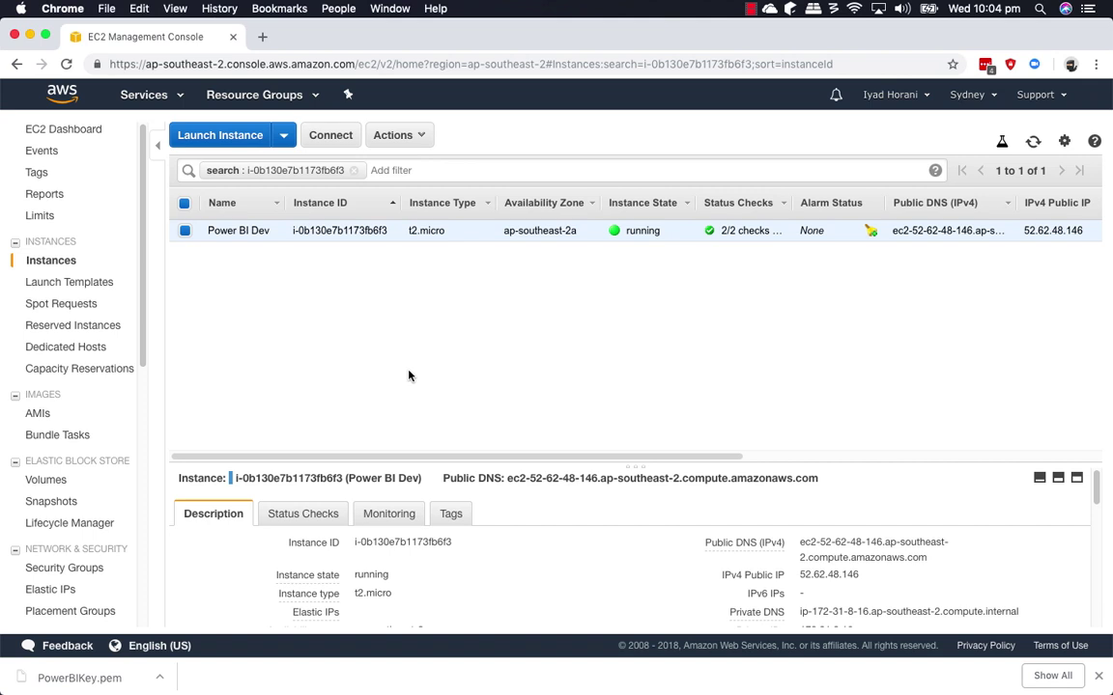
# Search Google for 'aws ec2 pricing' in a new tab and open the Amazon EC2 Pricing – AWS result.
pyautogui.press('super+t')
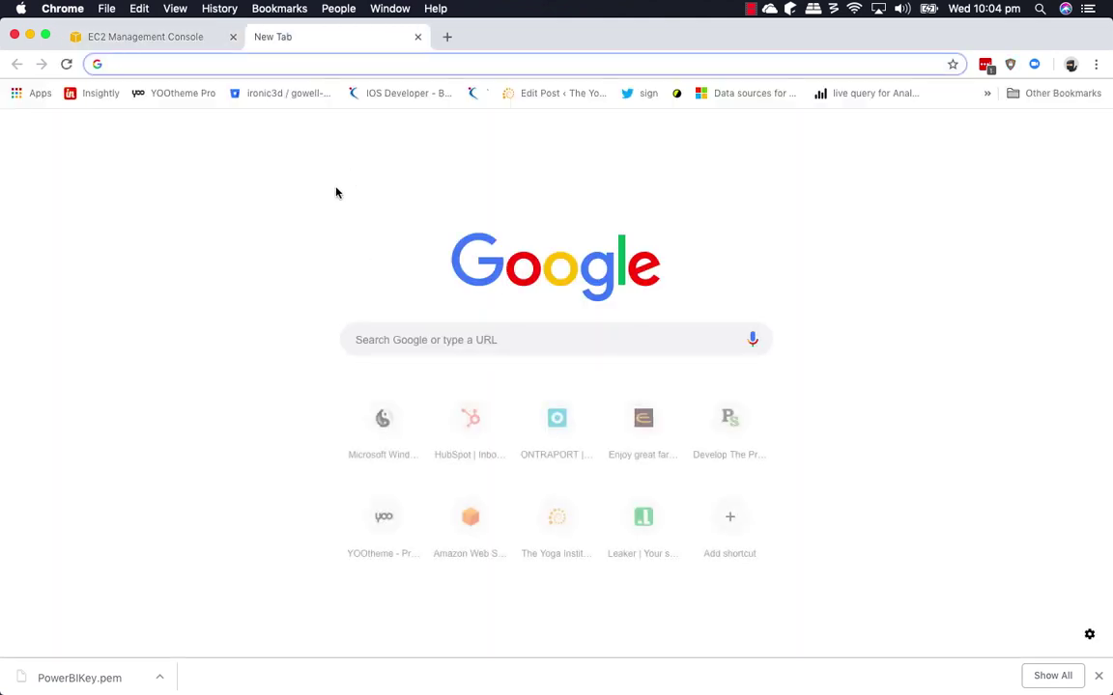
pyautogui.write('ec')
pyautogui.press('BackSpace')
pyautogui.press('BackSpace')
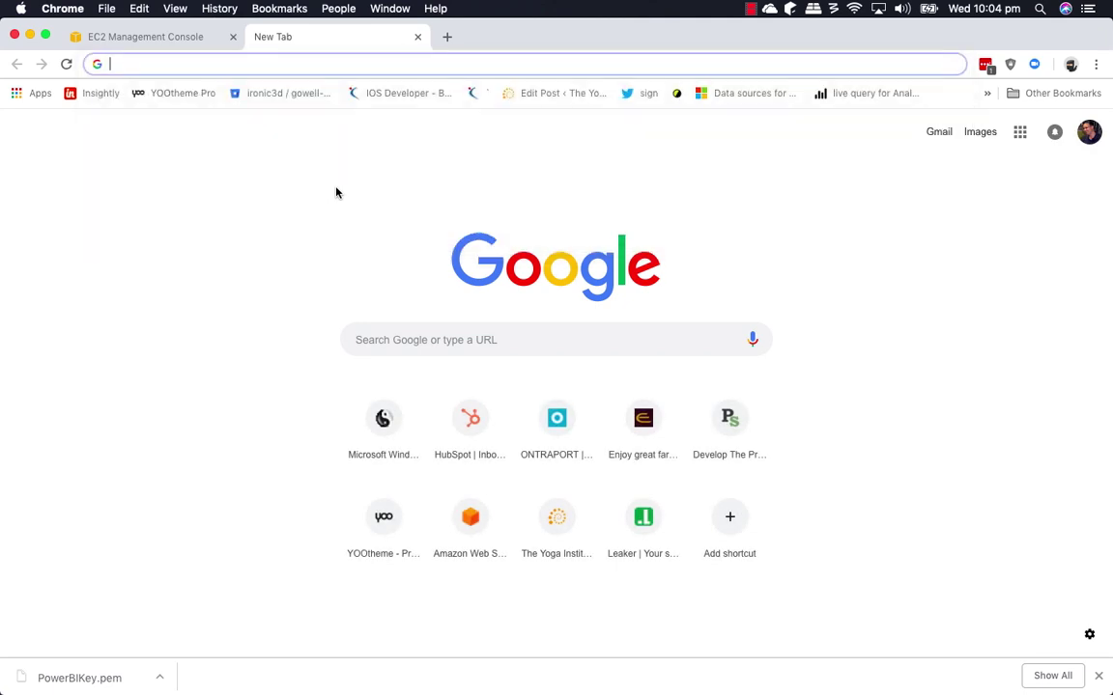
pyautogui.write('aws ec2 ')
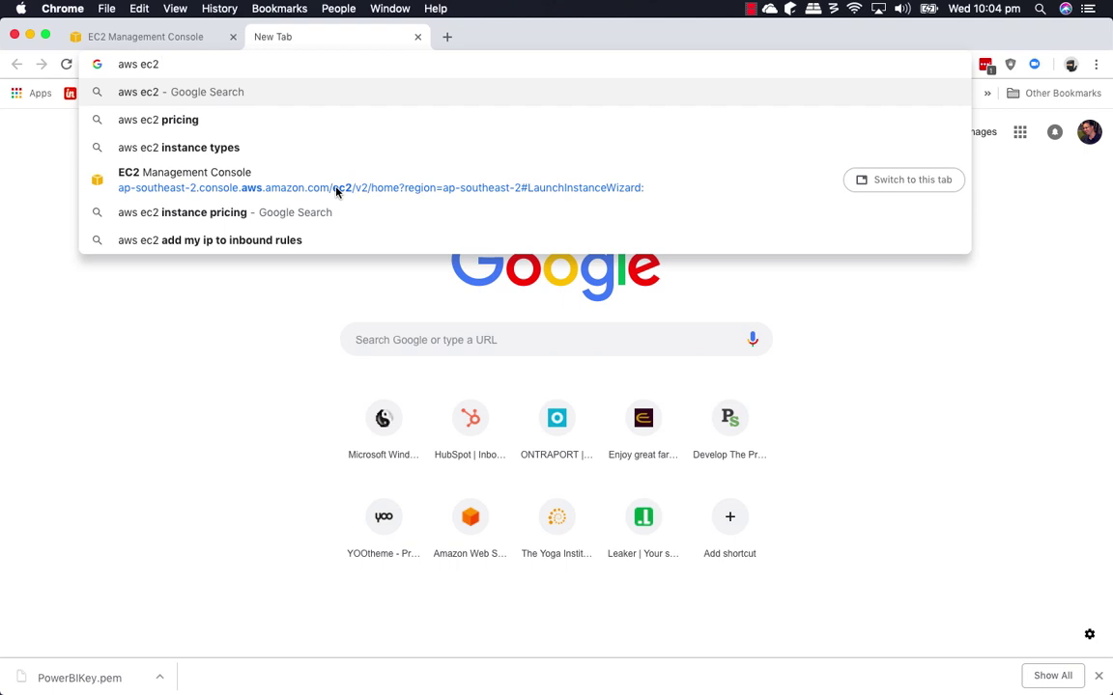
pyautogui.write('pricing')
pyautogui.press('Return')
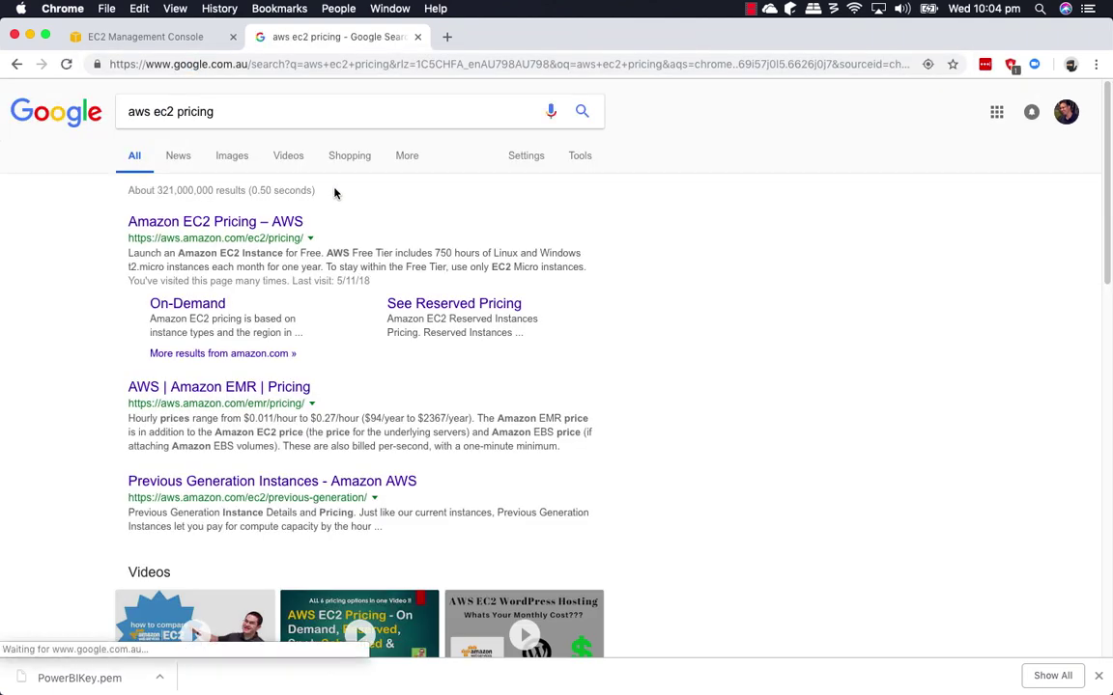
pyautogui.click(232, 226)
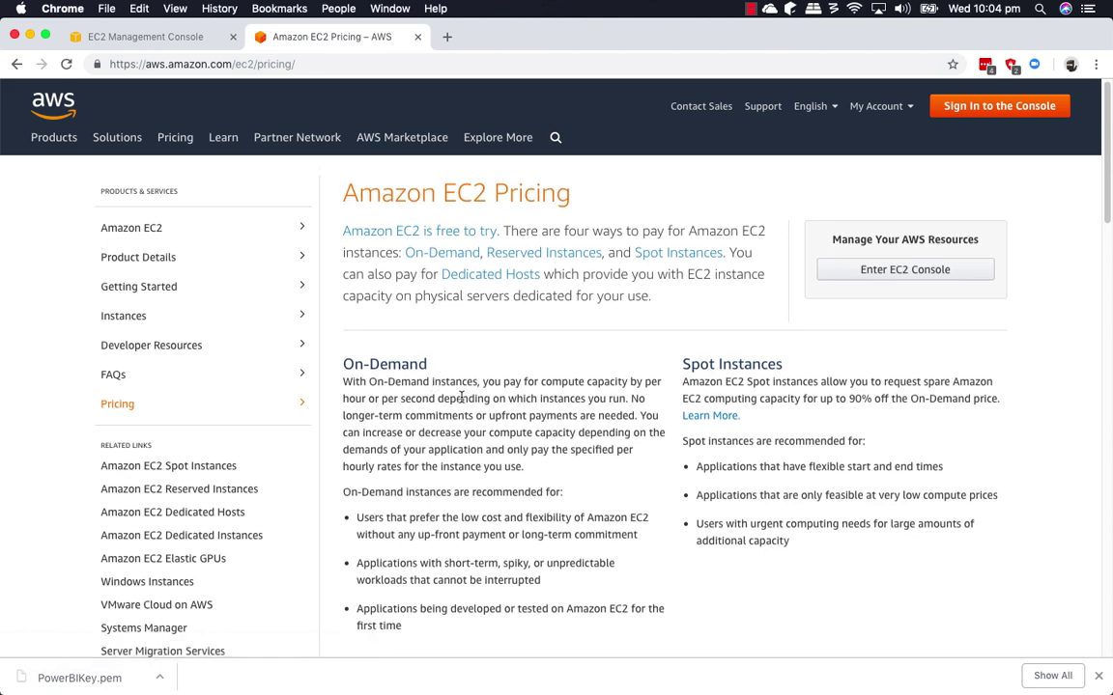
# Open the On-Demand and Reserved Instances pricing pages in new tabs.
pyautogui.scroll(-4, 462, 397)
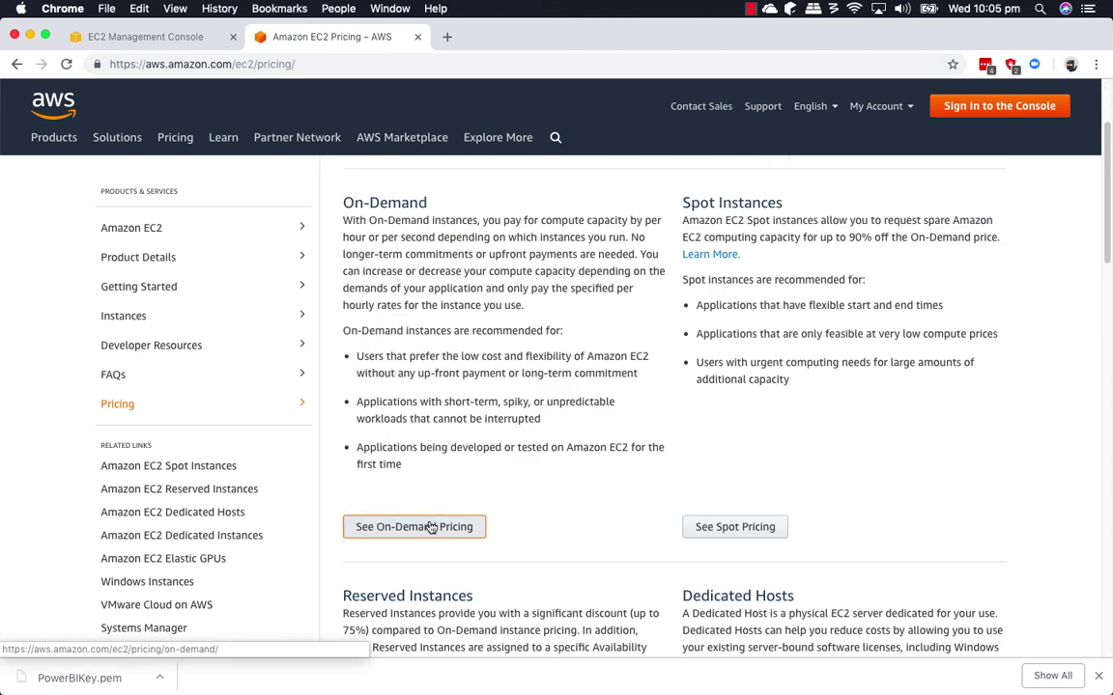
pyautogui.keyDown('super'); pyautogui.click(431, 527); pyautogui.keyUp('super')
pyautogui.scroll(-8, 426, 386)
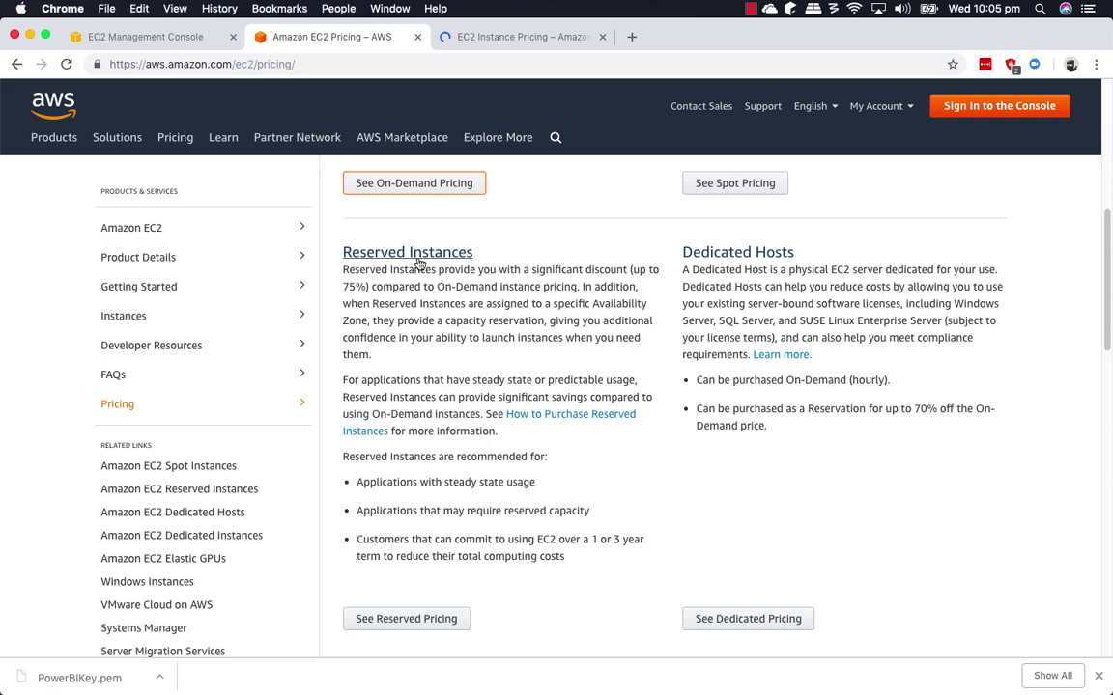
pyautogui.click(422, 619)
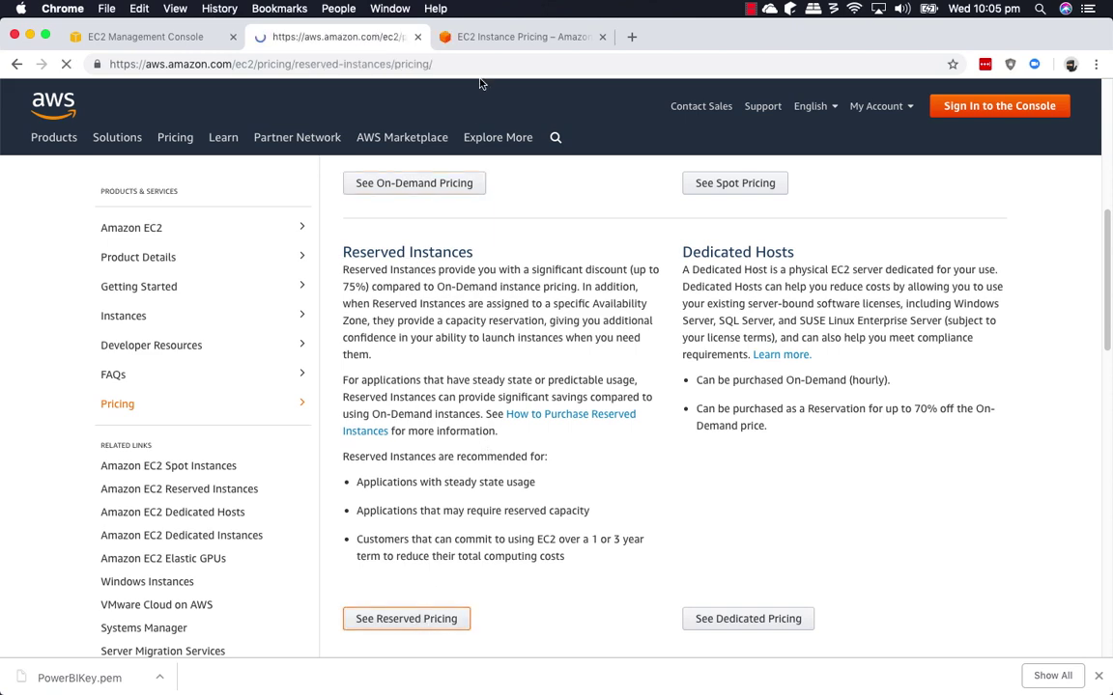
# Show on-demand Windows prices for the Asia Pacific (Sydney) region.
pyautogui.click(519, 38)
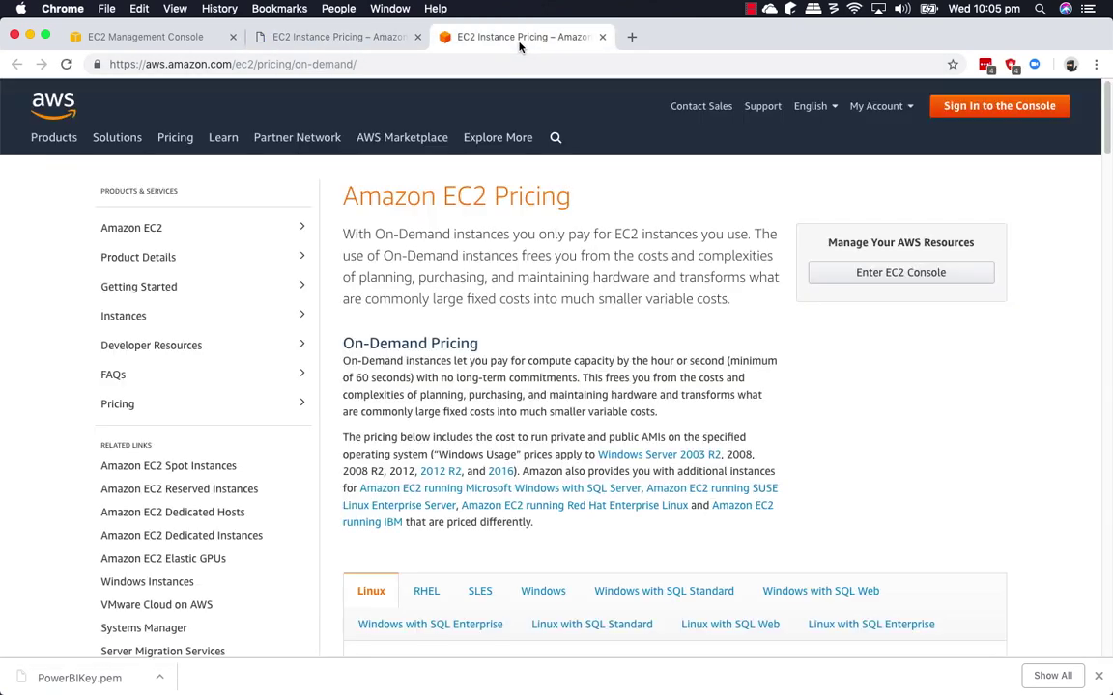
pyautogui.scroll(-8, 565, 353)
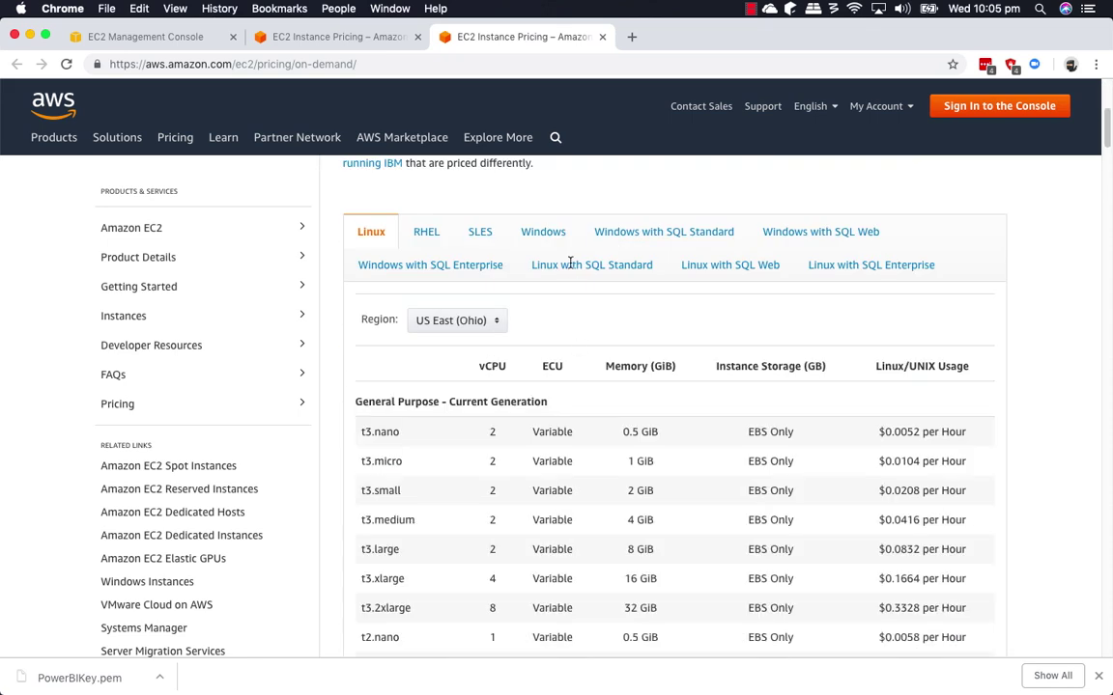
pyautogui.click(545, 232)
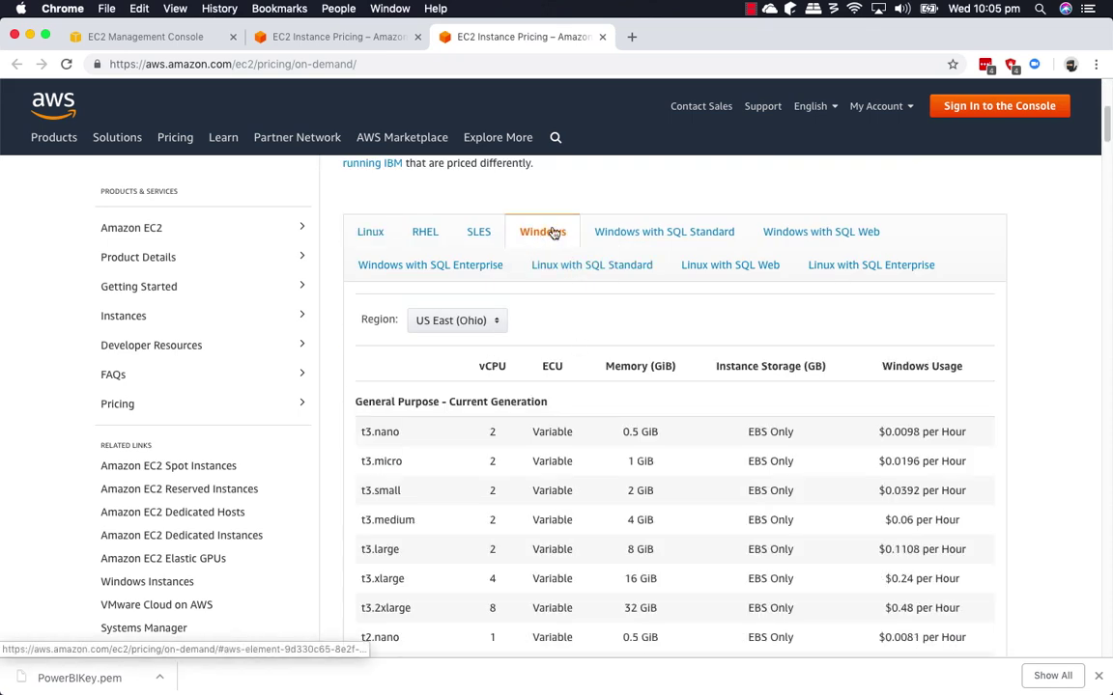
pyautogui.click(481, 326)
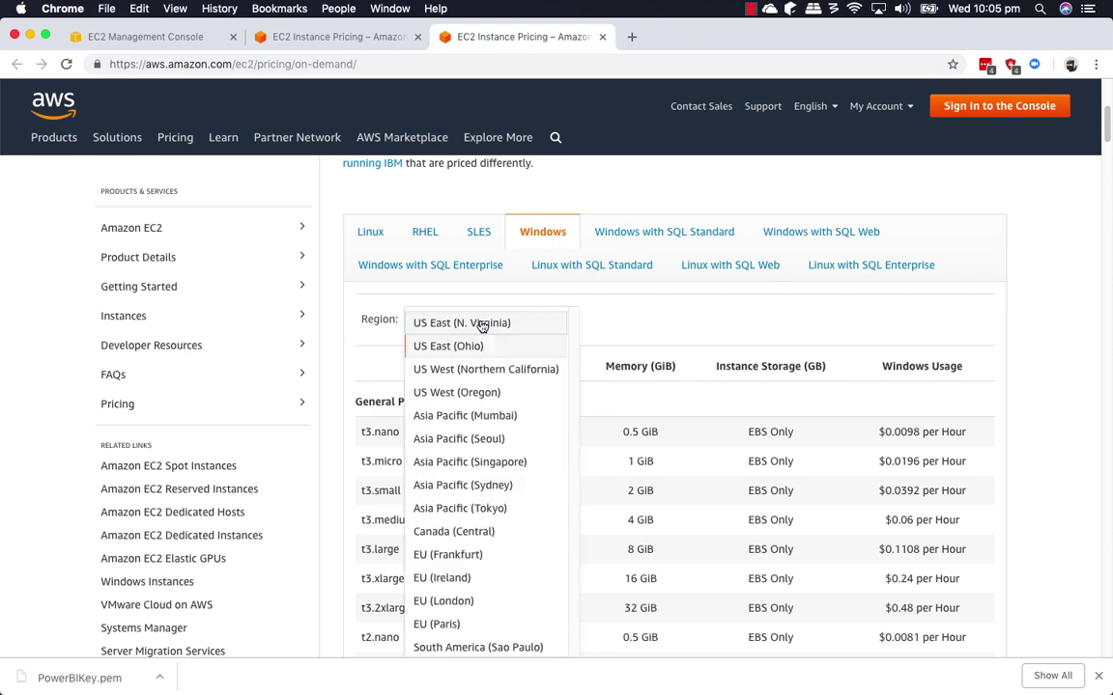
pyautogui.click(504, 489)
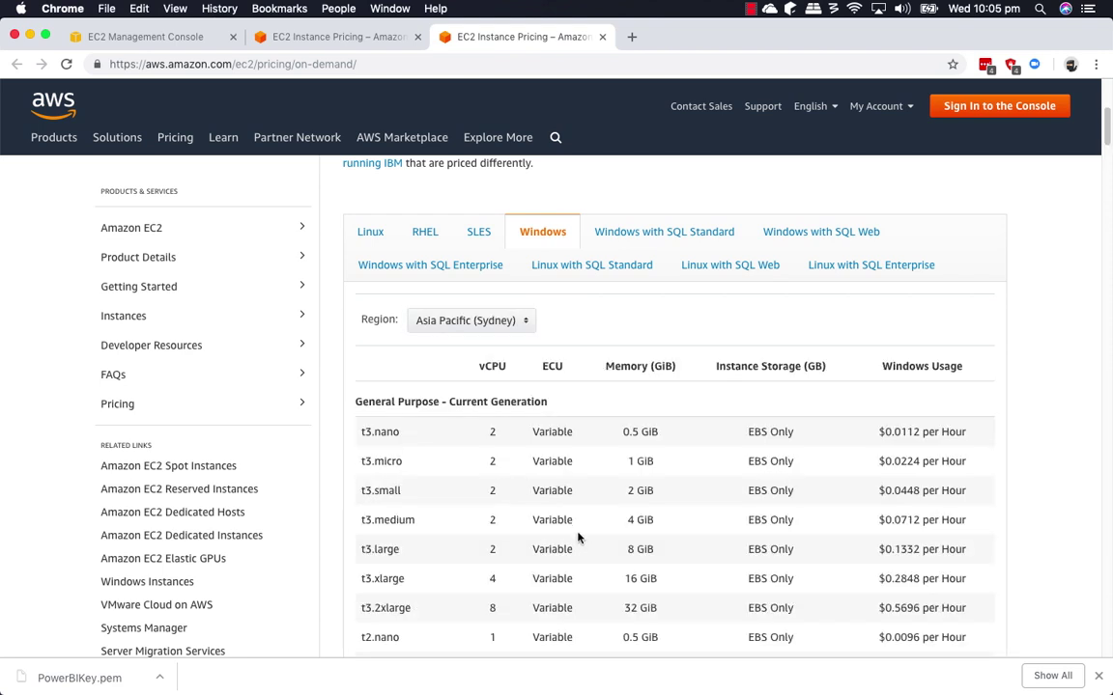
pyautogui.scroll(-3, 517, 492)
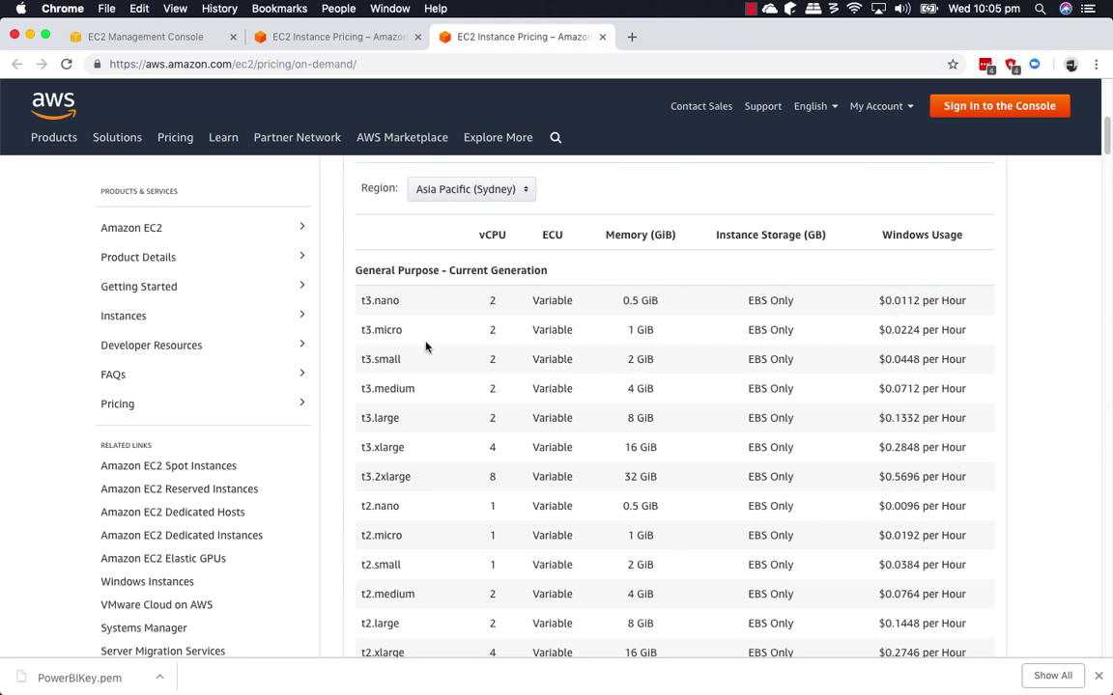
# Highlight t2.micro's $0.0192 hourly Windows price.
pyautogui.moveTo(407, 537); pyautogui.dragTo(360, 543)
pyautogui.click(666, 546)
pyautogui.moveTo(886, 536); pyautogui.dragTo(920, 533)
# Show reserved Windows prices for Asia Pacific (Sydney), then return to the on-demand Sydney table.
pyautogui.click(368, 41)
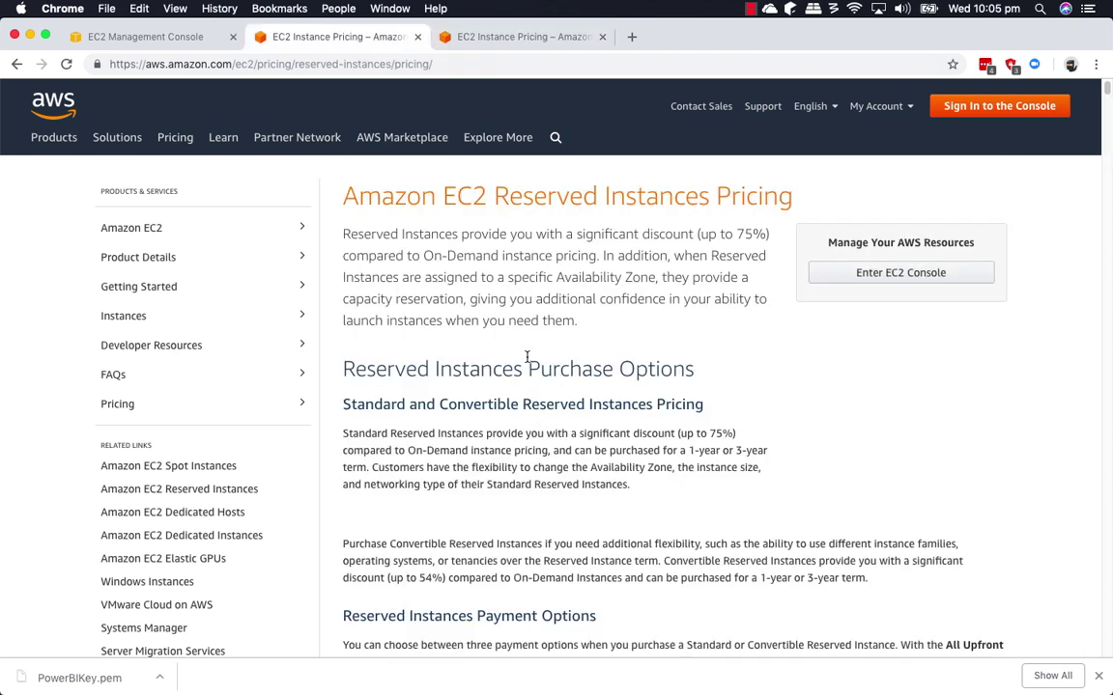
pyautogui.scroll(-10, 584, 426)
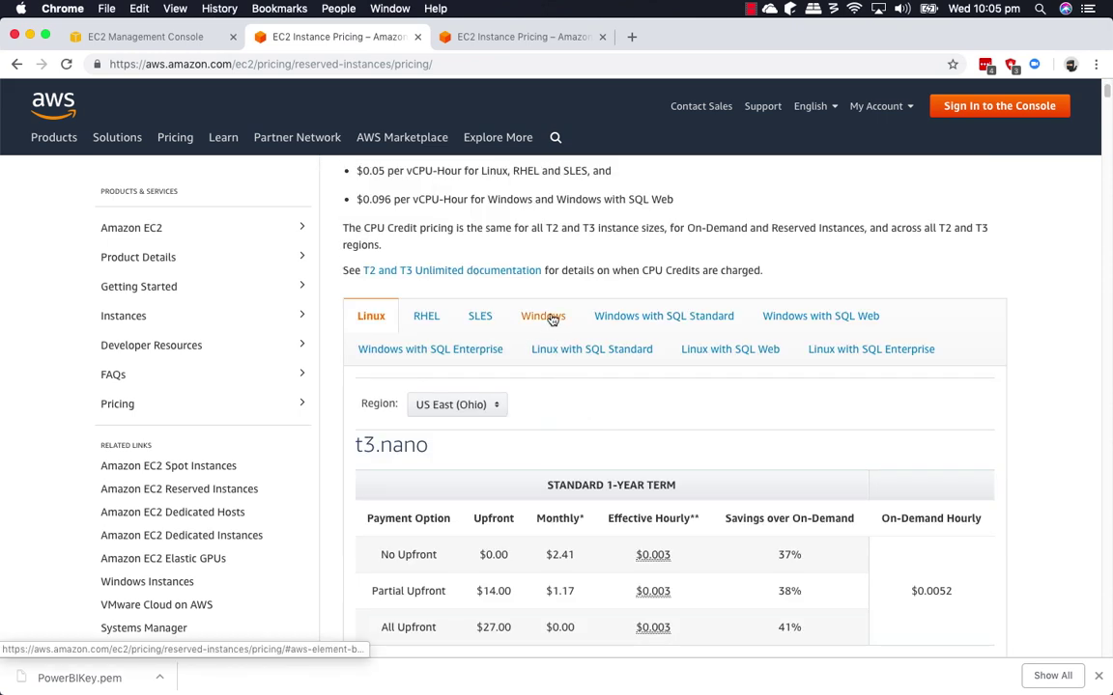
pyautogui.click(552, 319)
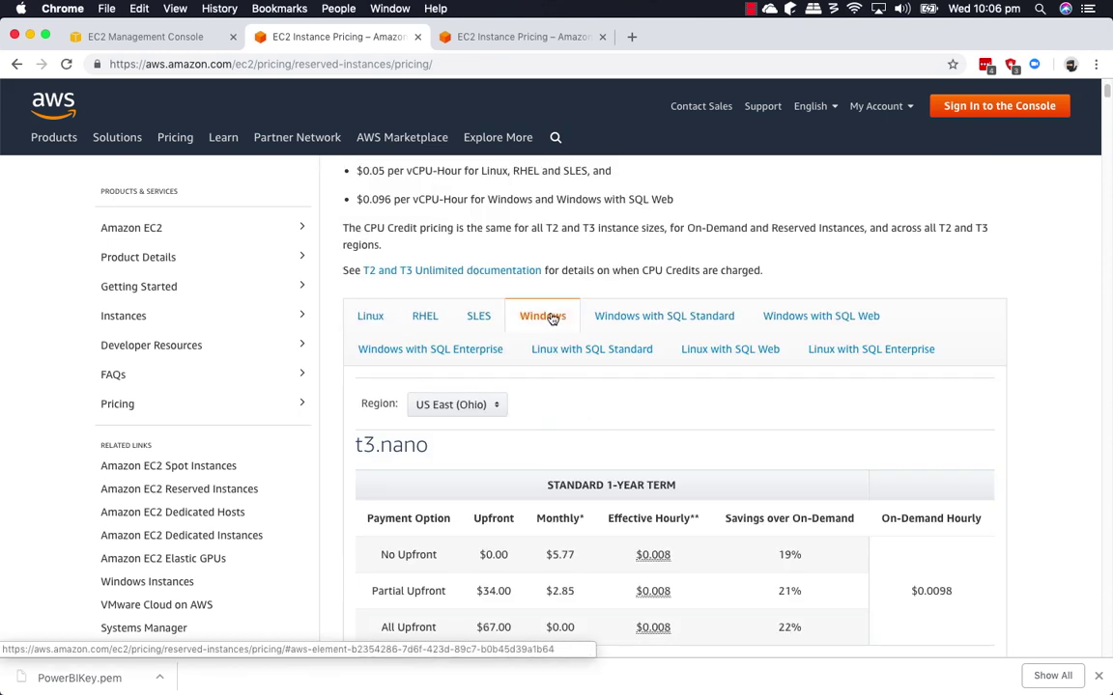
pyautogui.click(494, 406)
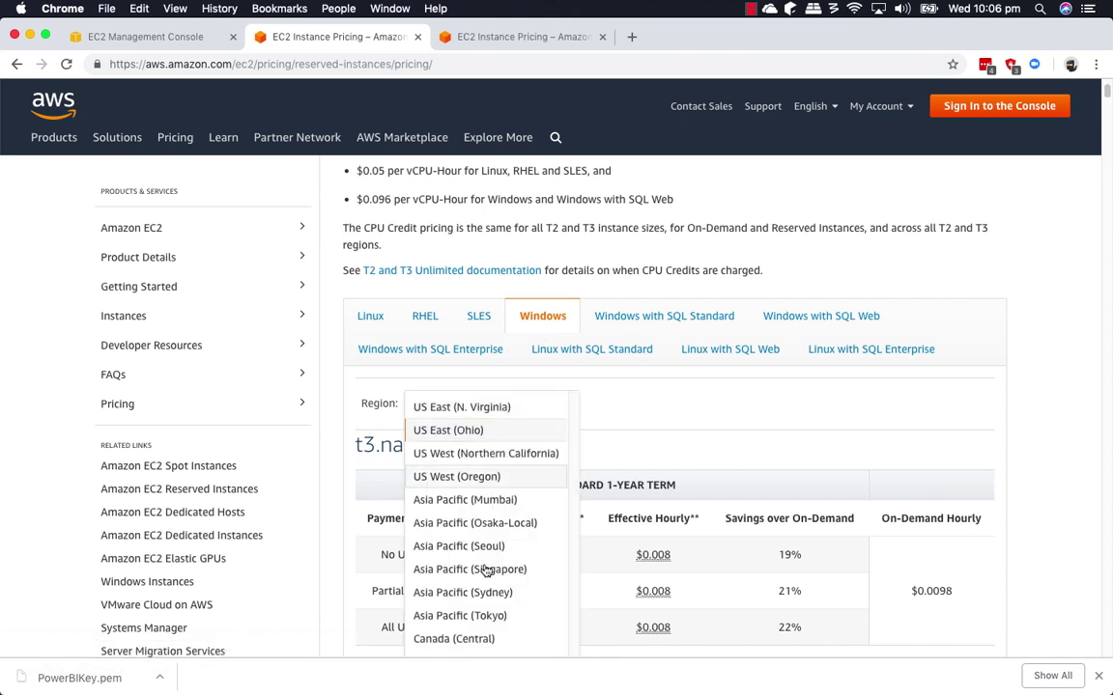
pyautogui.click(503, 593)
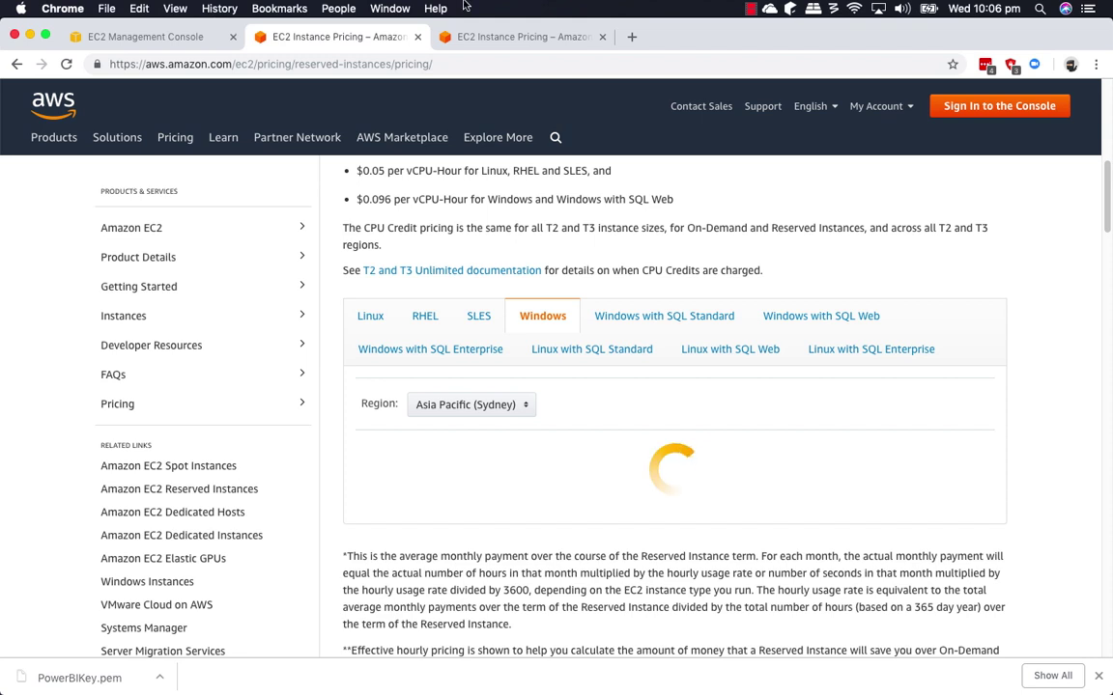
pyautogui.click(512, 39)
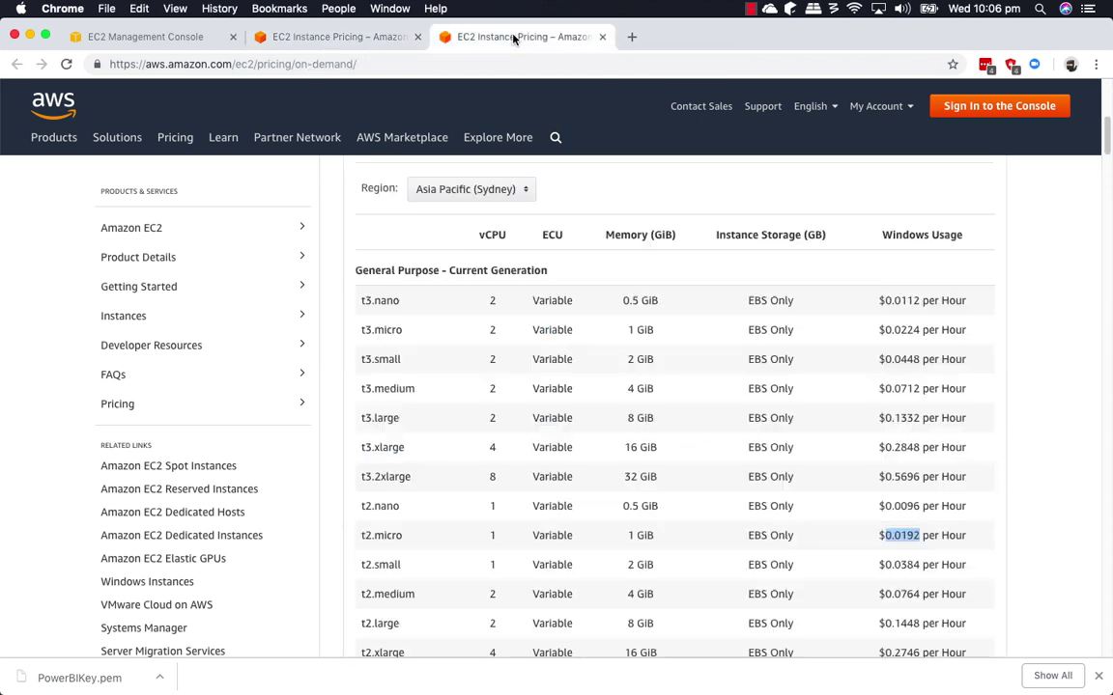
pyautogui.scroll(-1, 440, 507)
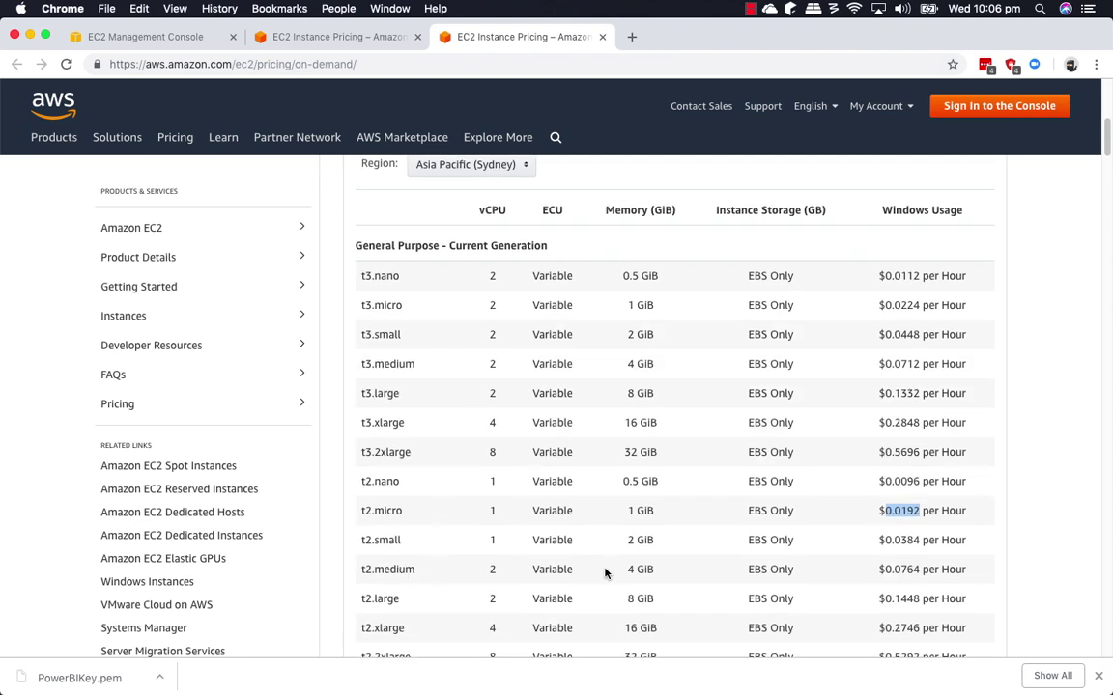
# Find t2.medium on the reserved pricing page, review its Sydney Windows term prices, then return to the EC2 console.
pyautogui.click(359, 36)
pyautogui.press('super+f')
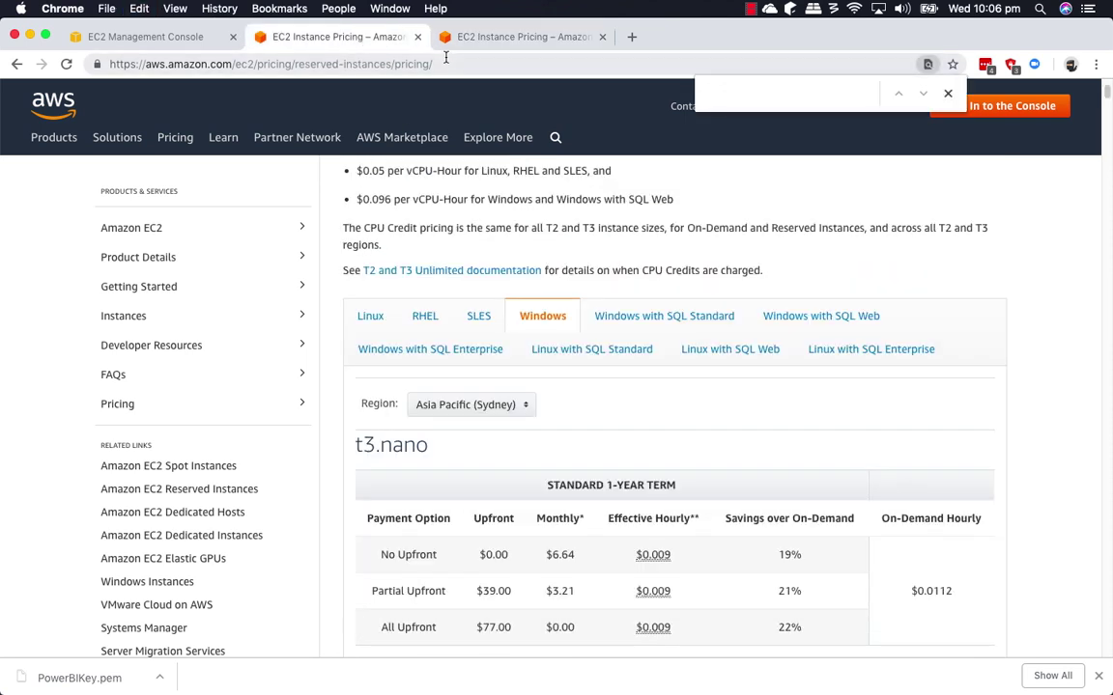
pyautogui.write('t2.medi')
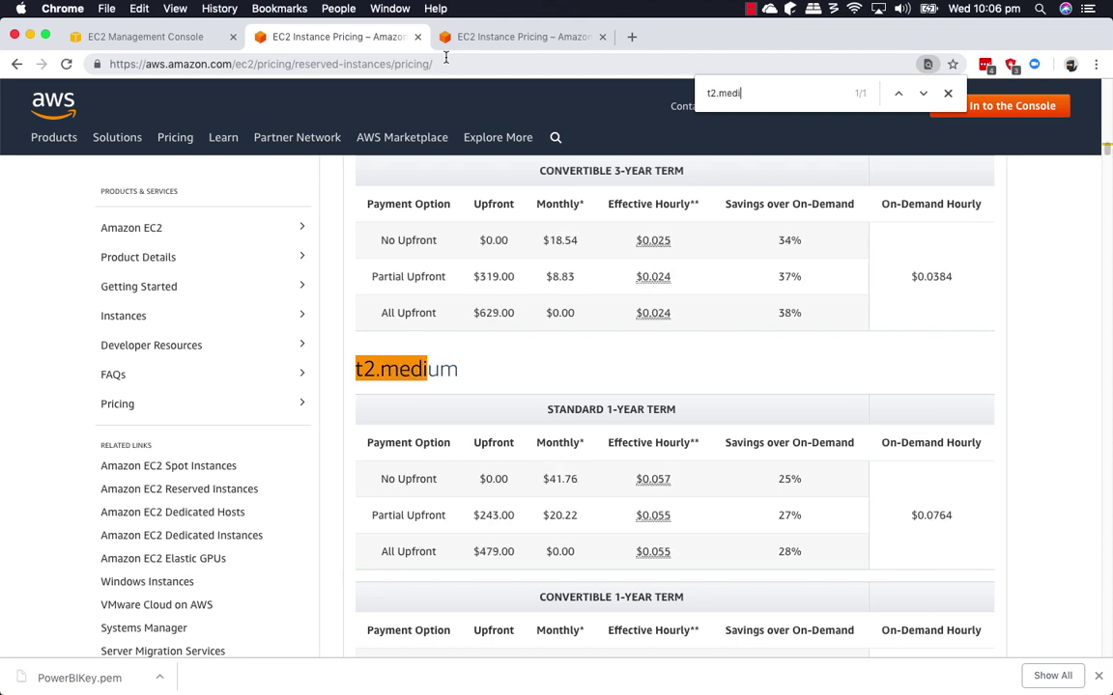
pyautogui.write('um')
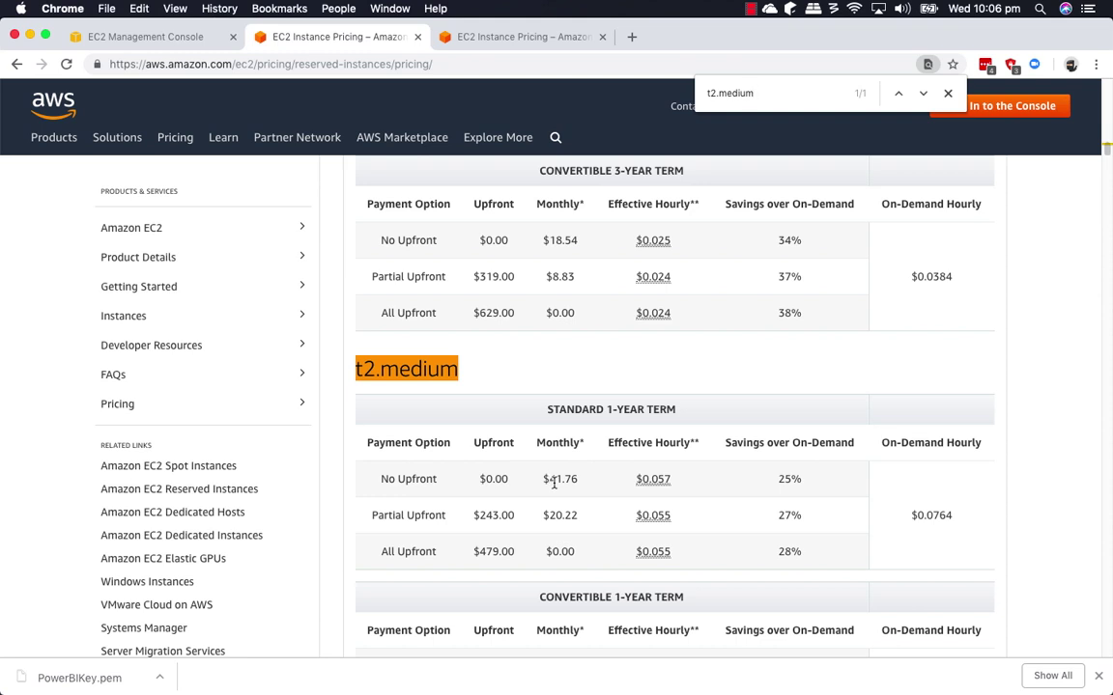
pyautogui.scroll(-5, 554, 483)
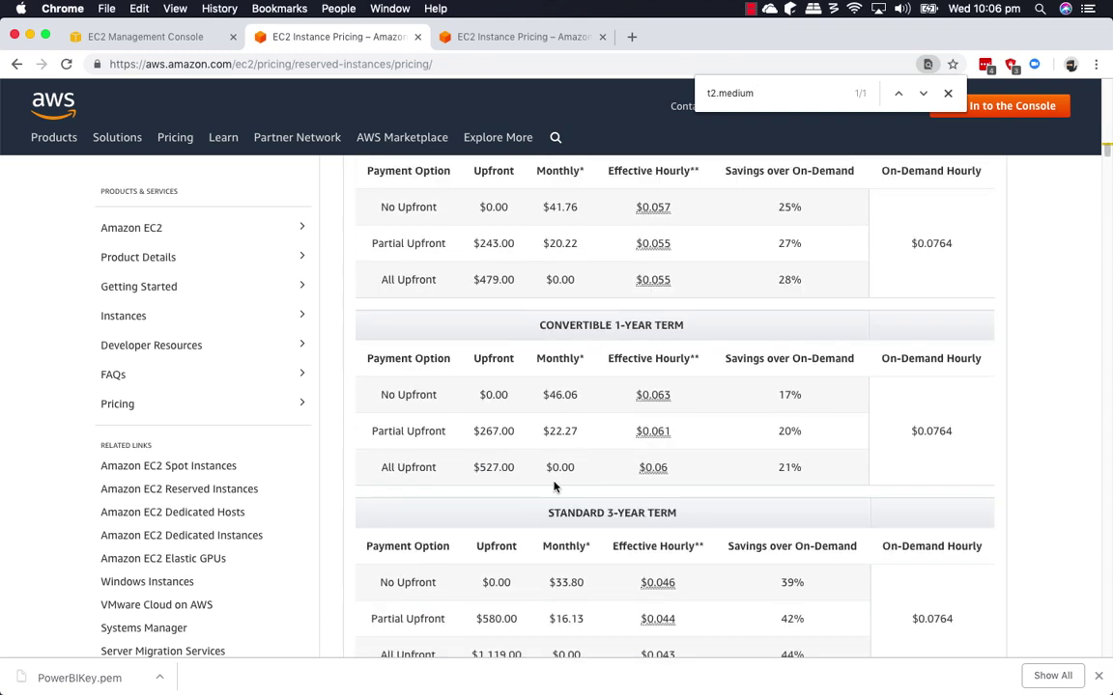
pyautogui.scroll(1, 464, 299)
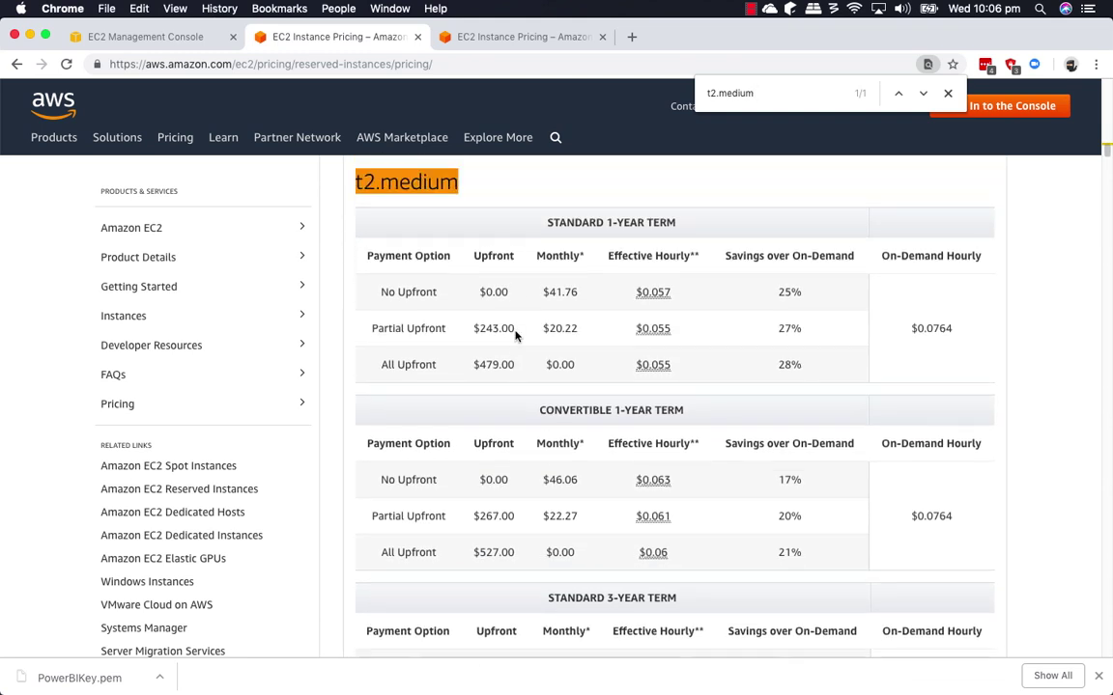
pyautogui.scroll(7, 530, 335)
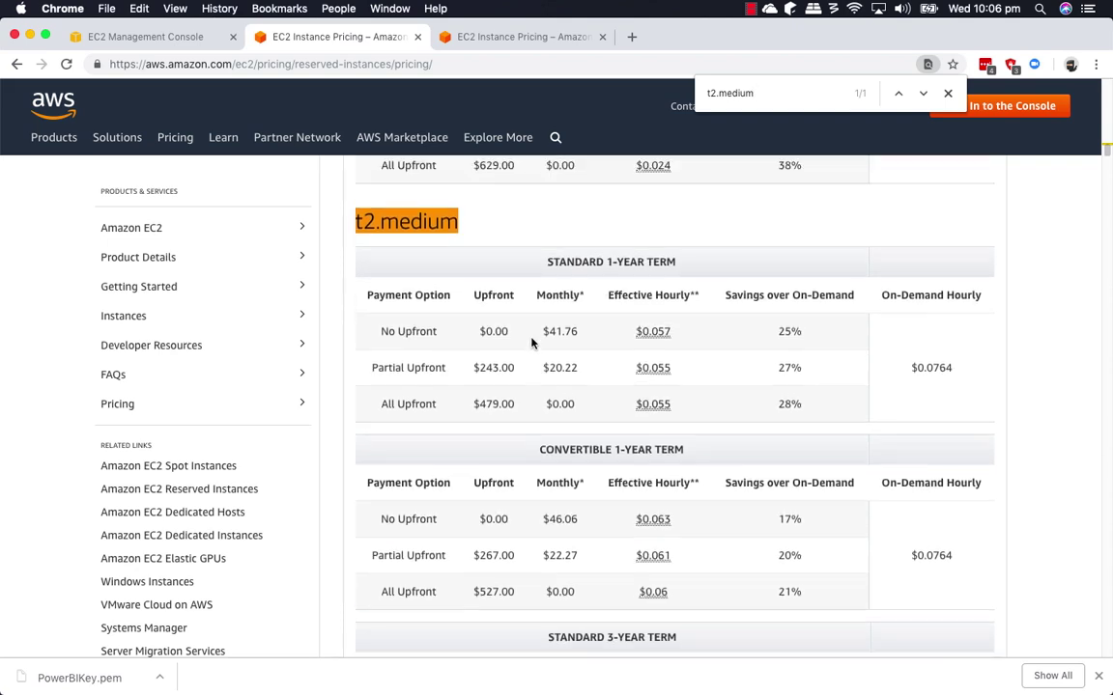
pyautogui.scroll(-11, 534, 348)
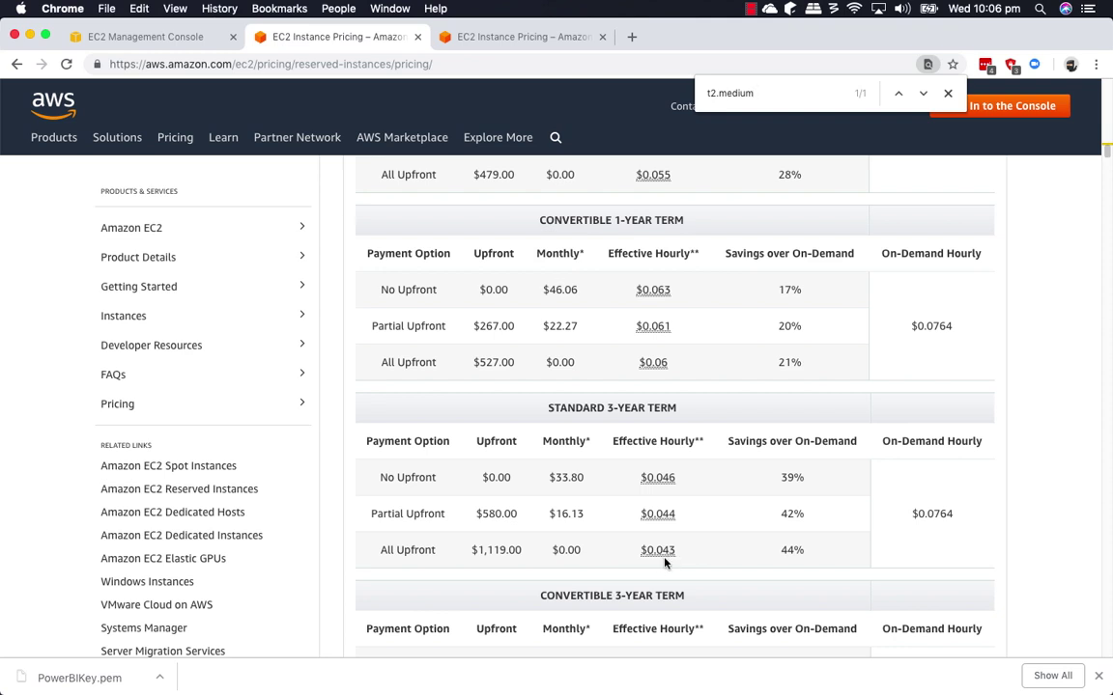
pyautogui.click(166, 37)
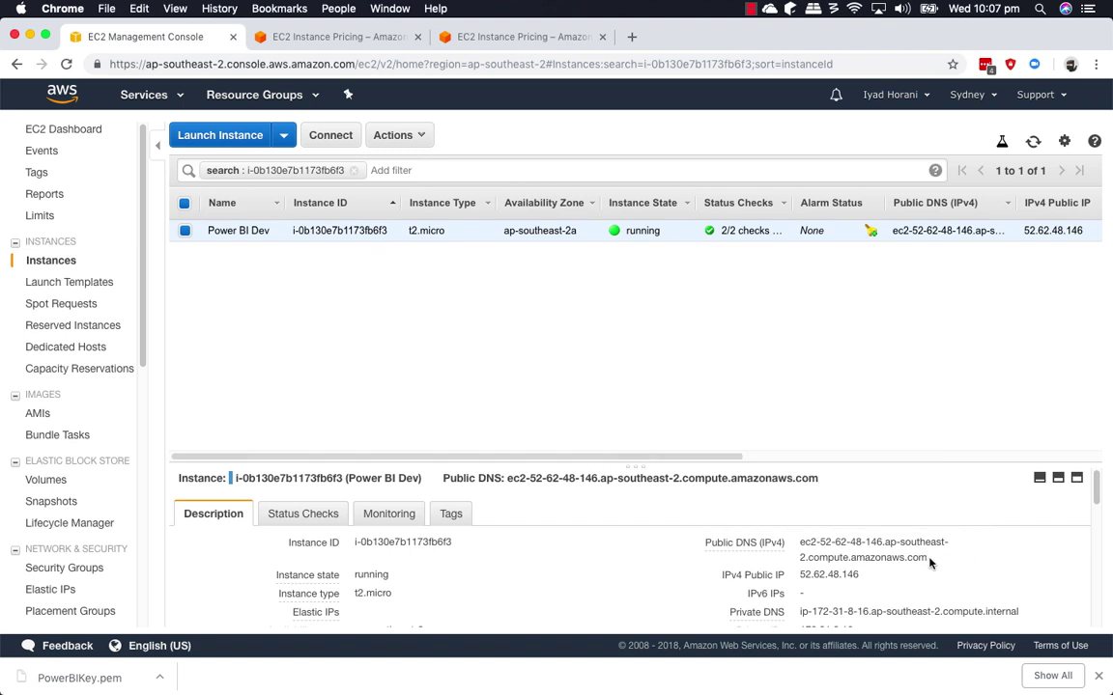
# Select the instance's Public DNS (IPv4) value in the Description tab for copying.
pyautogui.moveTo(929, 560); pyautogui.dragTo(798, 542)
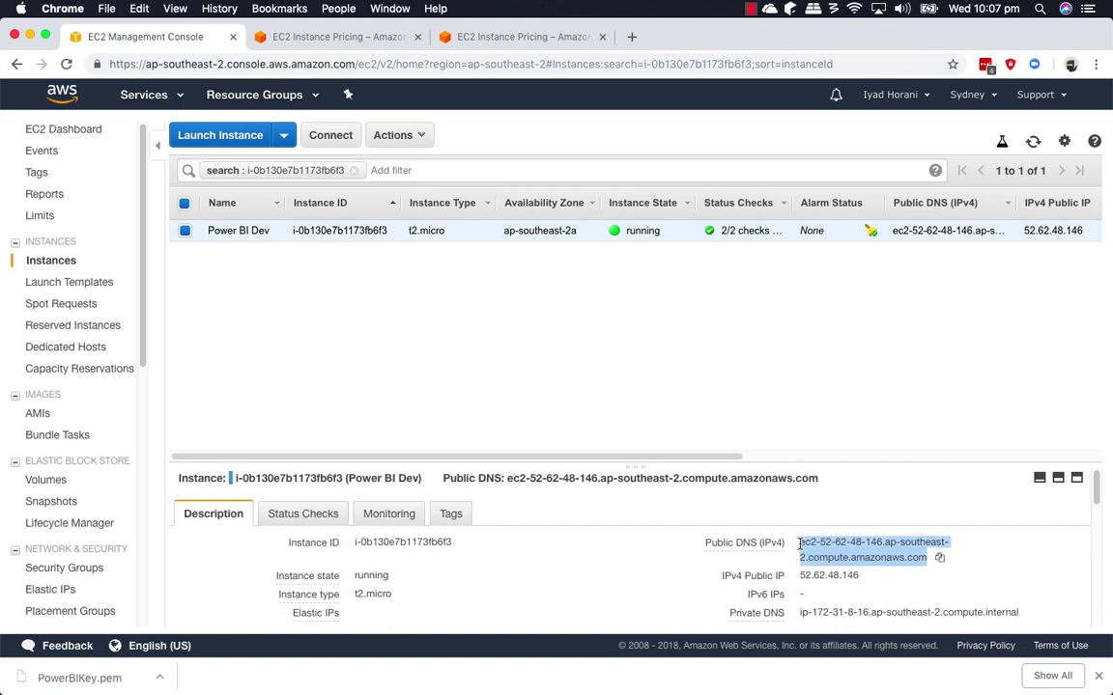